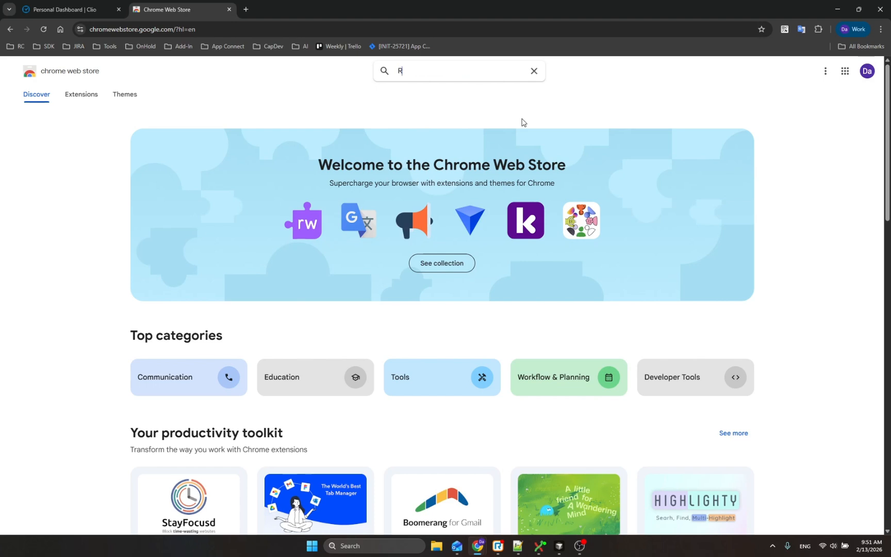
- Search the Chrome Web Store for RingCentral App Connect
type("aoo")
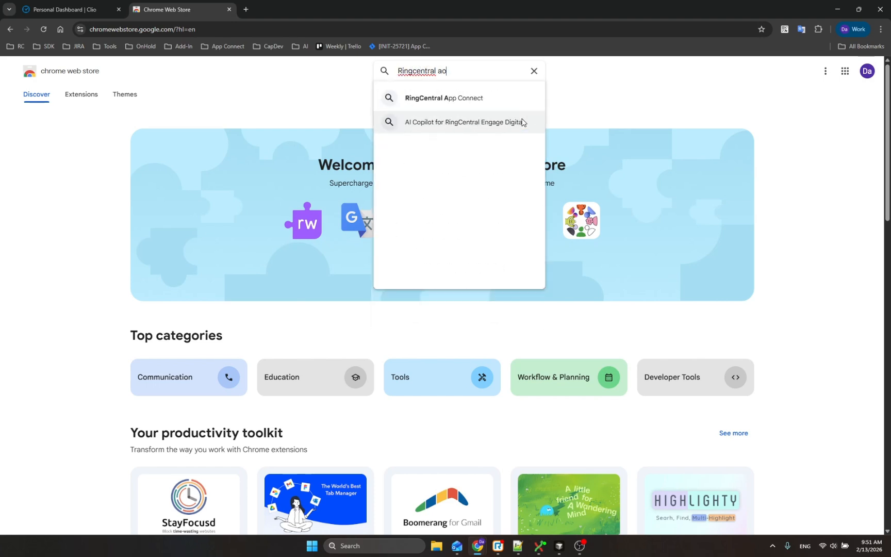
key("BackSpace")
key("BackSpace")
type("pp")
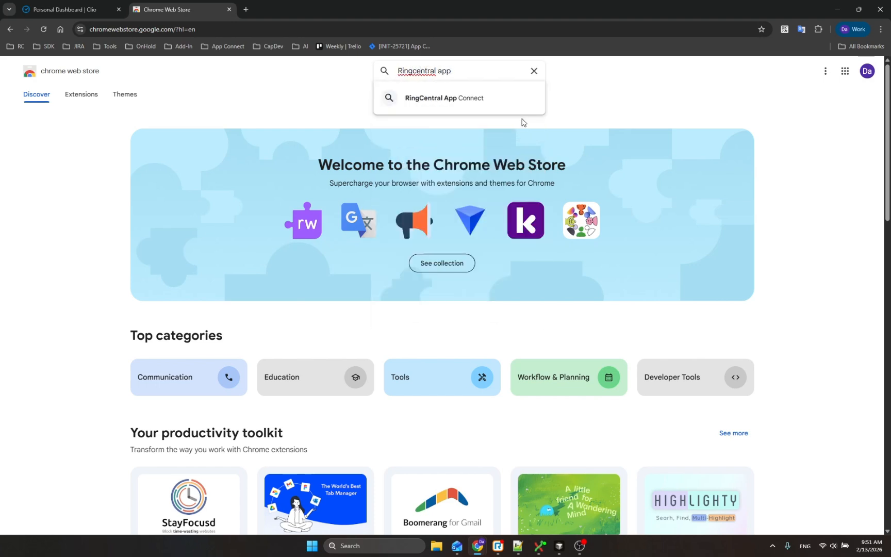
left_click(479, 97)
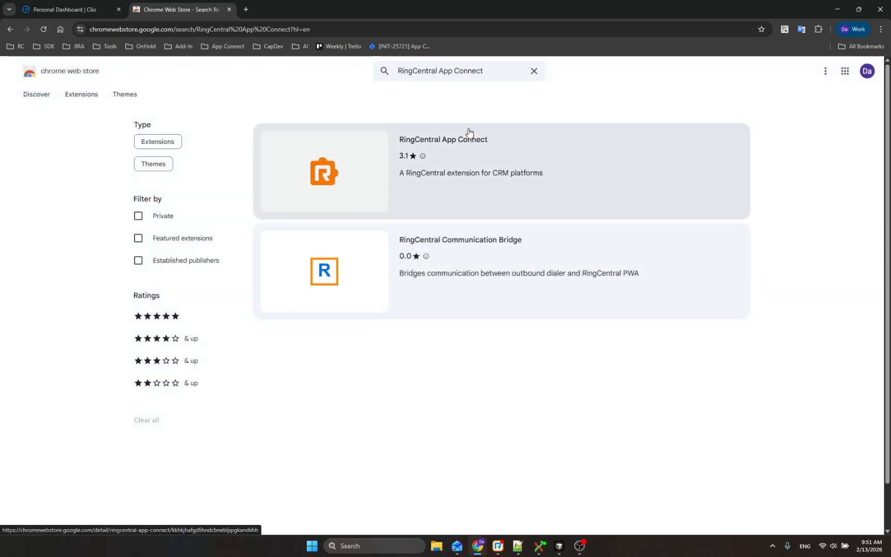
- Add the RingCentral App Connect extension to Chrome and pin it to the browser toolbar
left_click(439, 146)
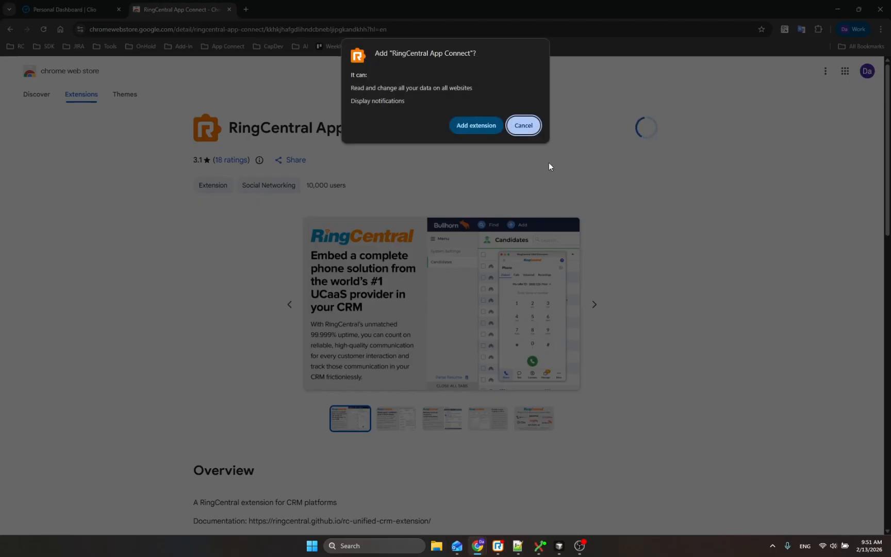
left_click(479, 127)
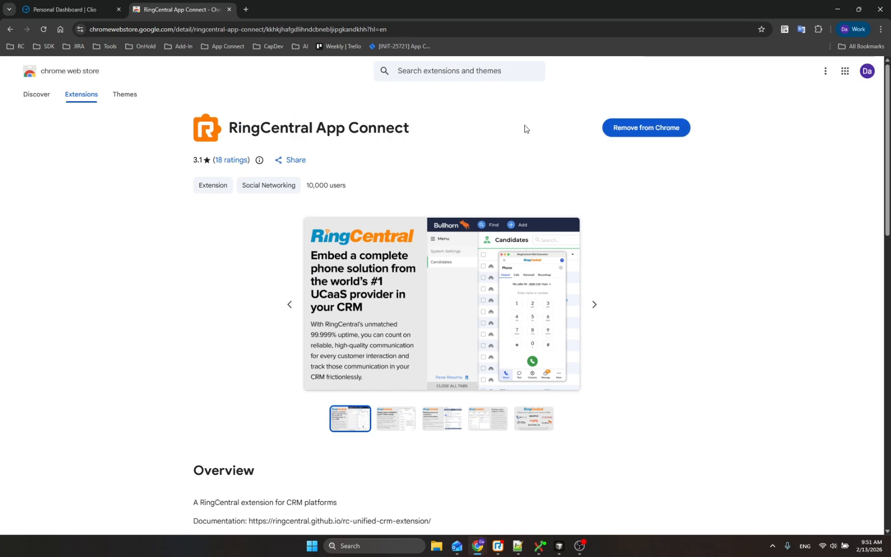
left_click(818, 30)
left_click(777, 244)
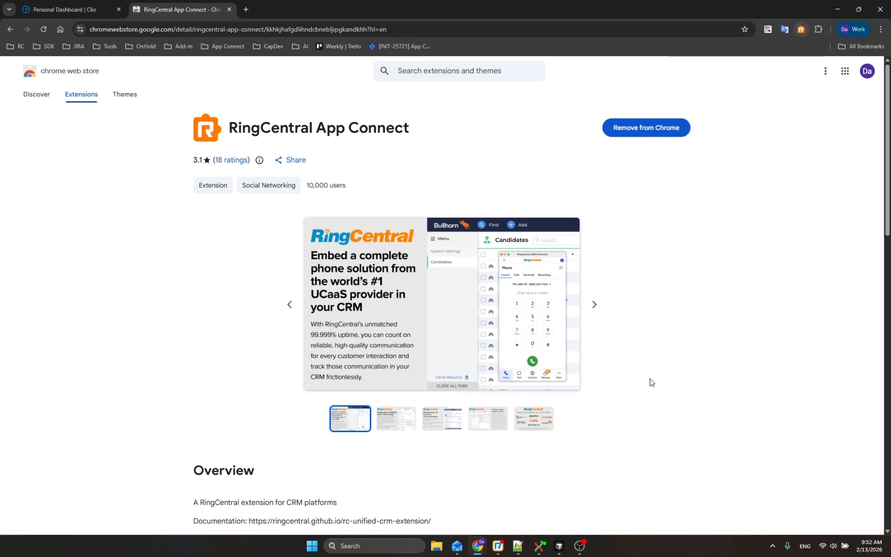
- Launch App Connect from the Clio dashboard page and dismiss the click-to-dial notification
left_click(96, 5)
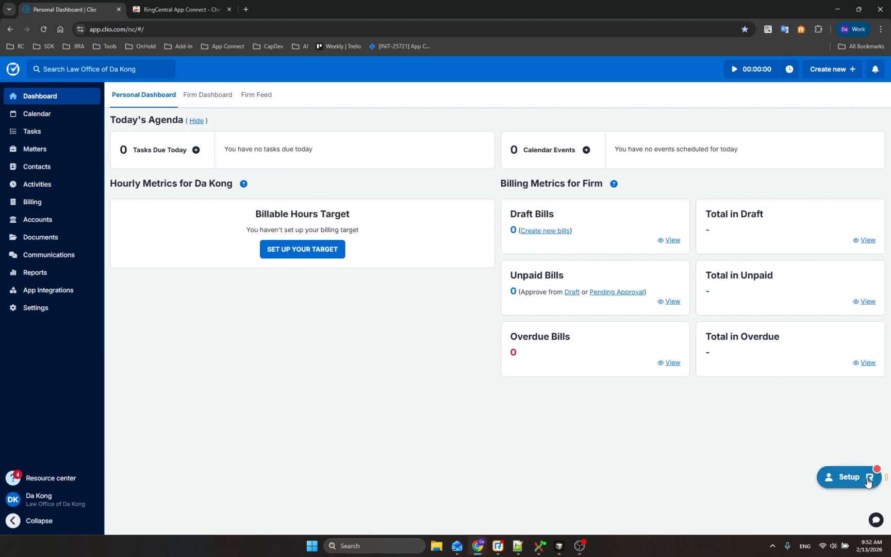
mouse_move(870, 477)
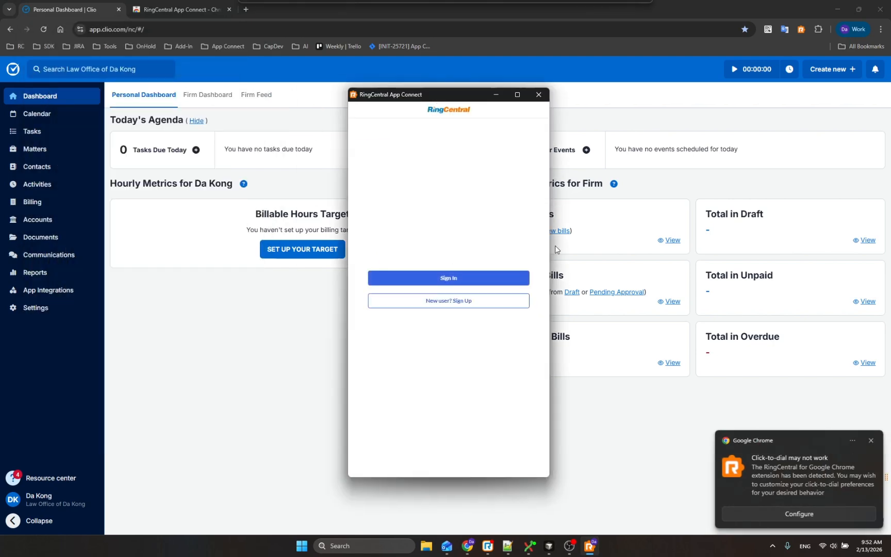
left_click(871, 441)
left_click_drag(400, 96, 239, 94)
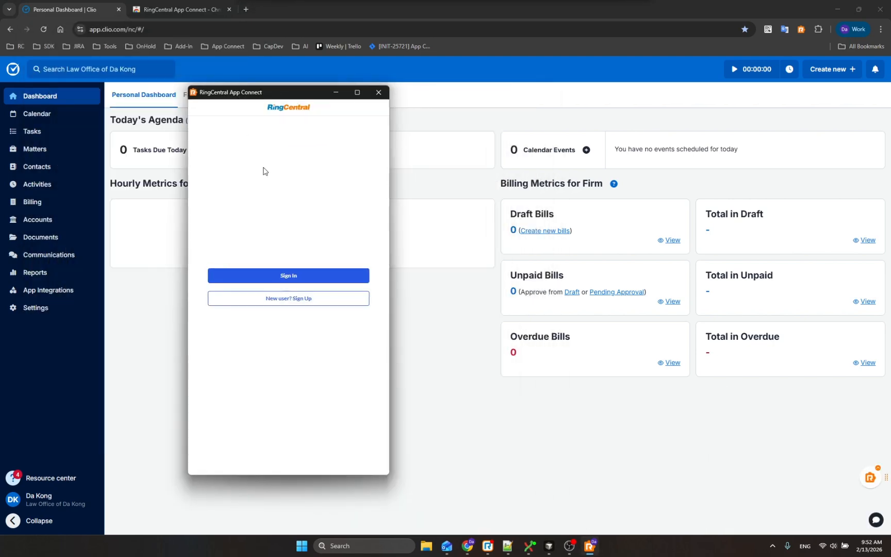
- Sign in to RingCentral from App Connect through its separate sign-in window
left_click(303, 280)
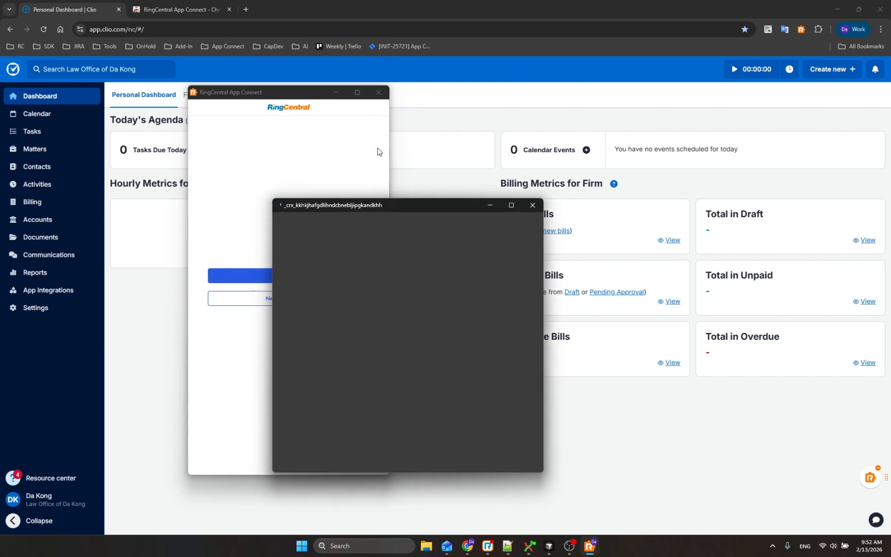
left_click_drag(382, 205, 519, 111)
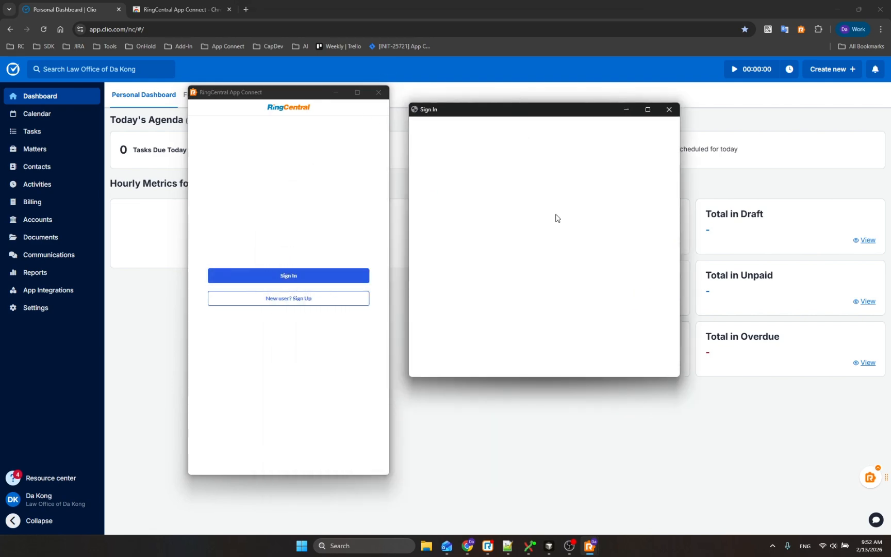
left_click(580, 248)
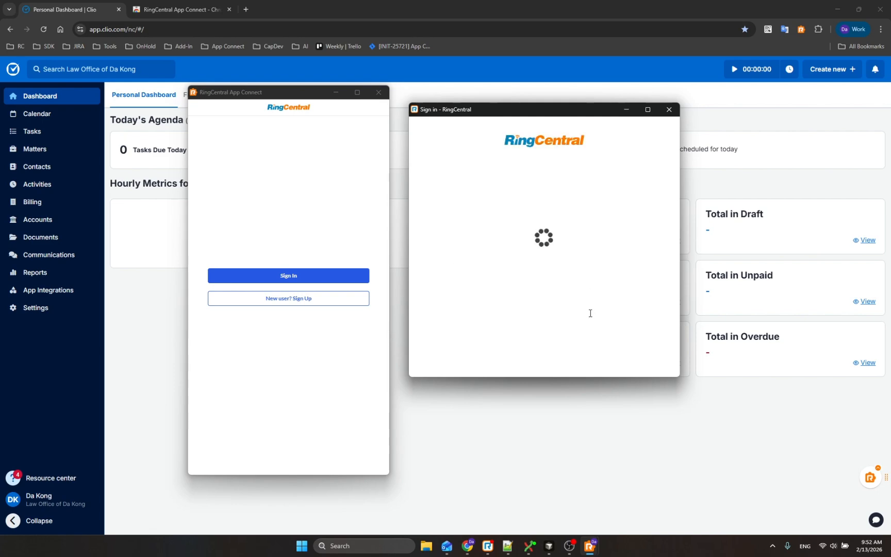
scroll(596, 345, "down", 10)
left_click(608, 338)
left_click(643, 320)
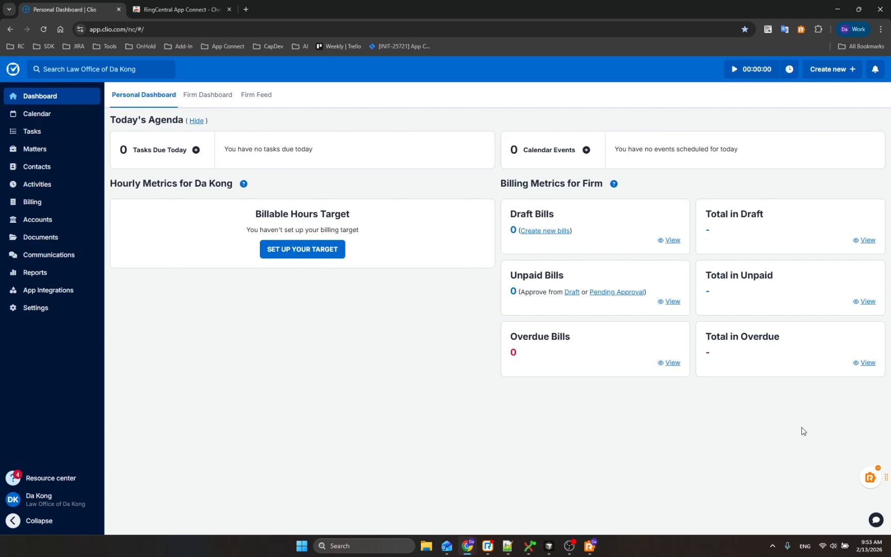
- Bring the App Connect window back to the front, clear its notice and open its settings
left_click(590, 541)
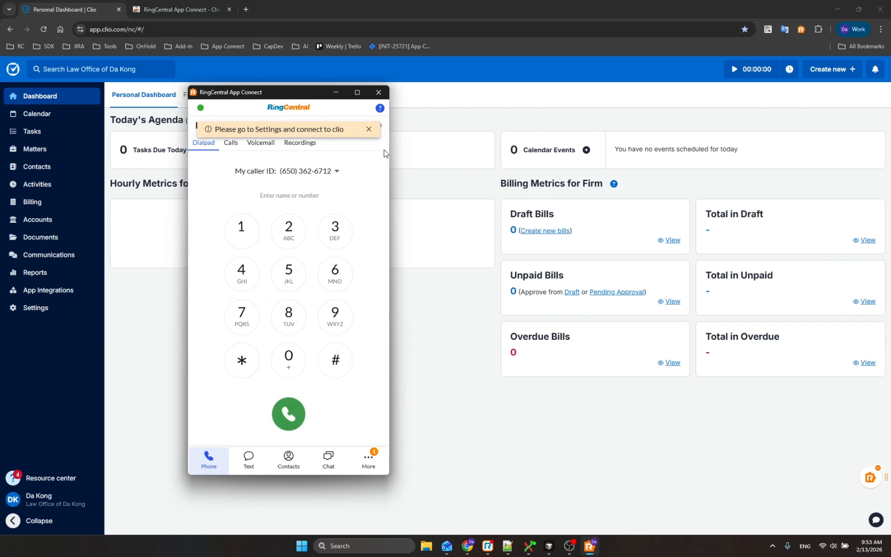
left_click(369, 130)
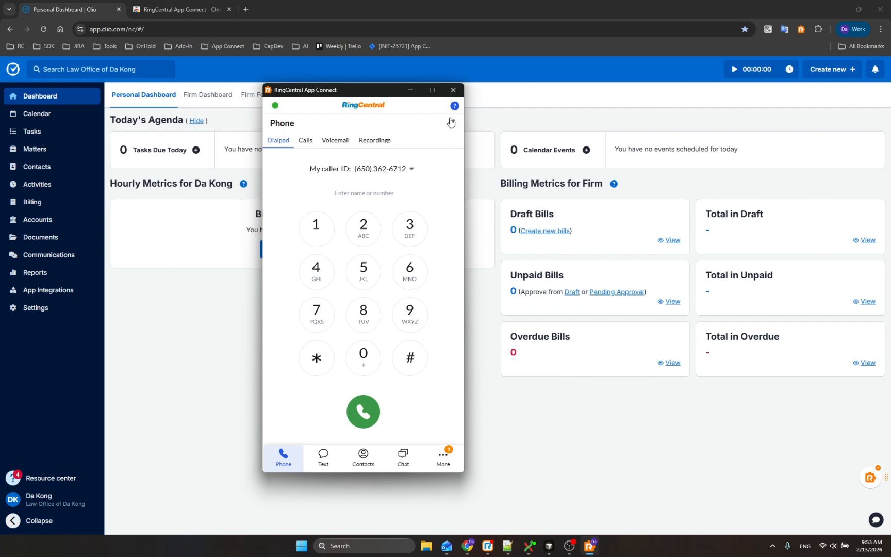
left_click_drag(356, 95, 395, 125)
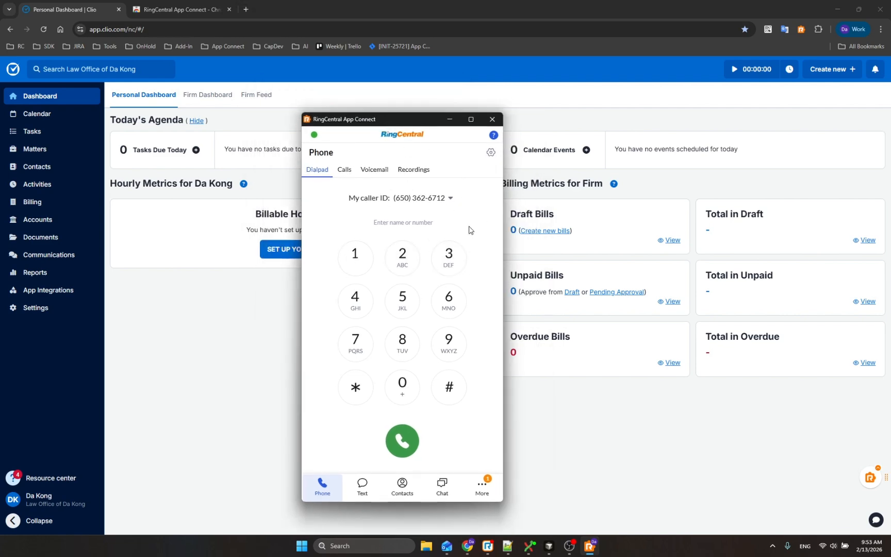
left_click(490, 154)
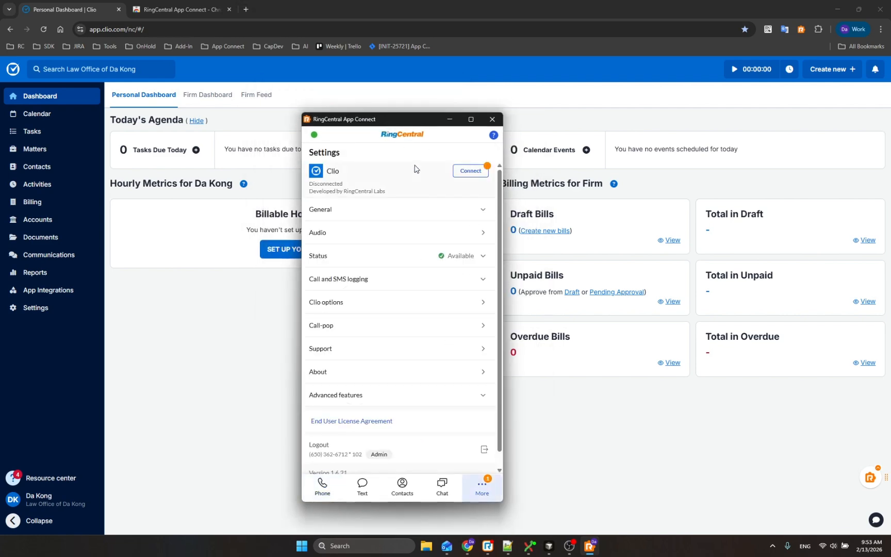
- Connect App Connect to Clio and allow it access to the Clio account
left_click(473, 176)
left_click_drag(450, 196, 607, 165)
left_click_drag(388, 123, 313, 127)
left_click_drag(508, 168, 488, 164)
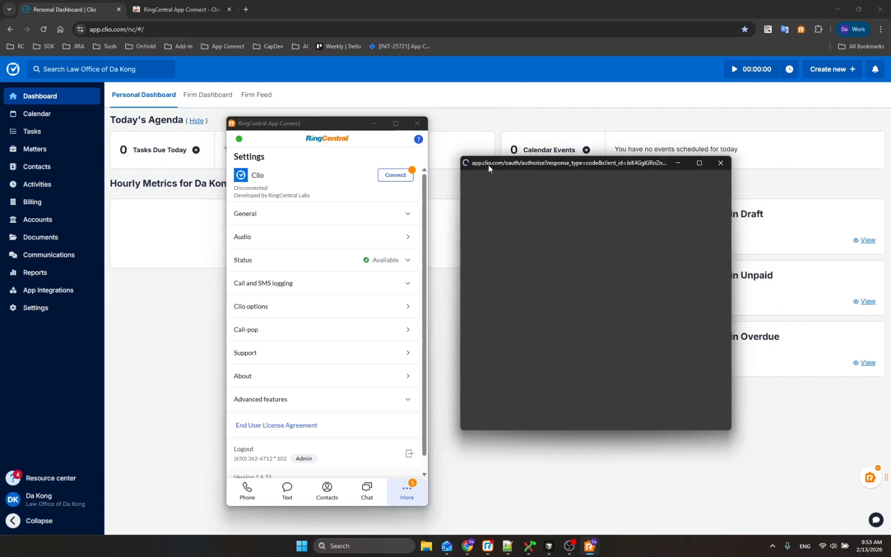
scroll(623, 281, "down", 5)
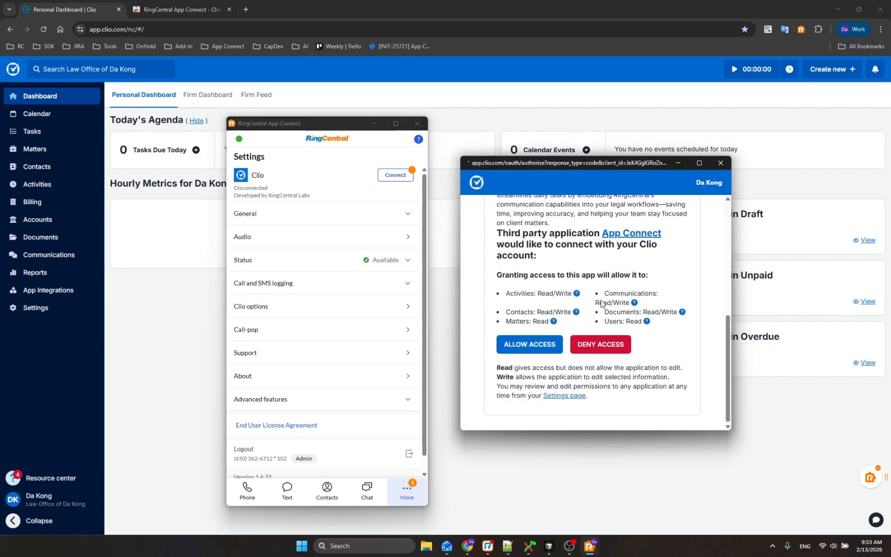
left_click(535, 345)
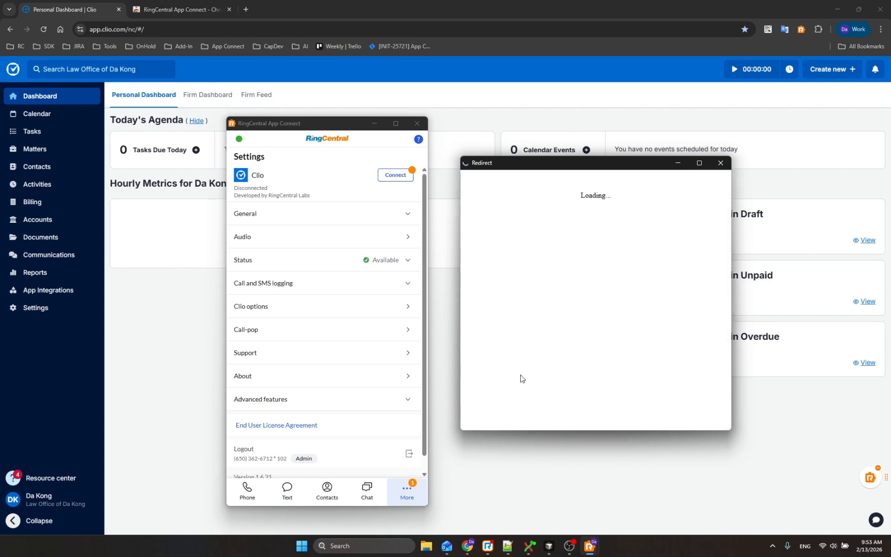
left_click_drag(302, 123, 339, 108)
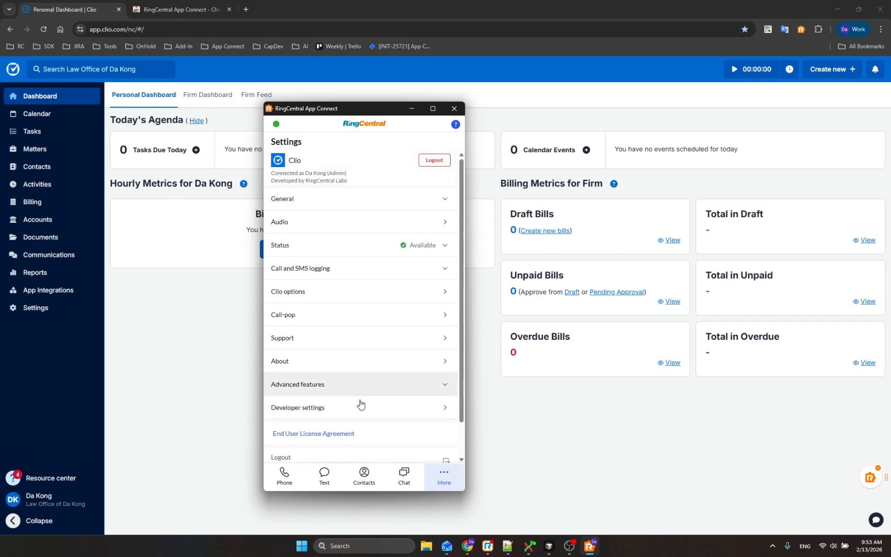
- Look through App Connect's dialpad, call history, text messages, contacts and additional features
left_click(284, 477)
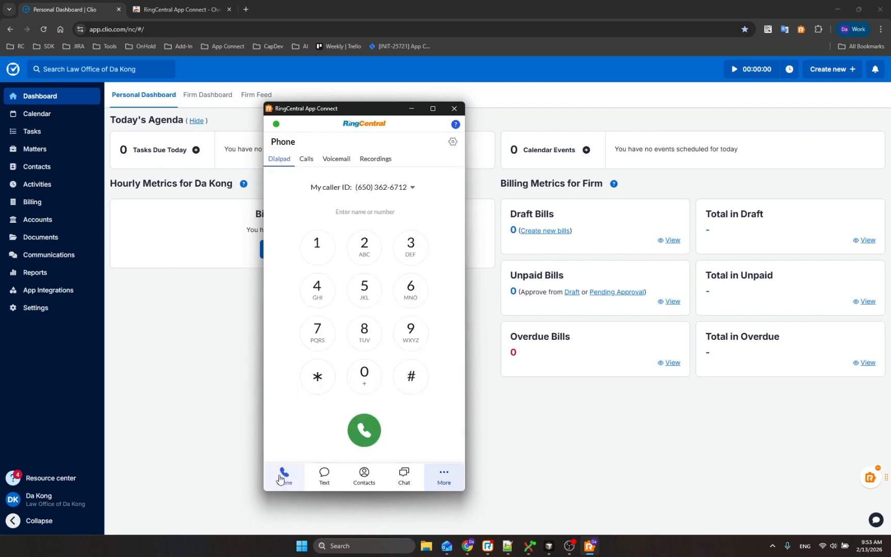
left_click(306, 161)
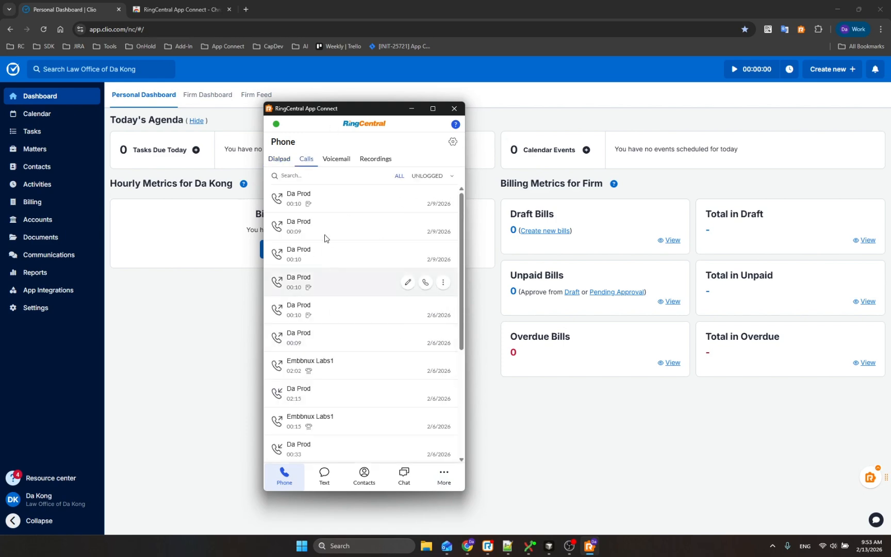
left_click(280, 161)
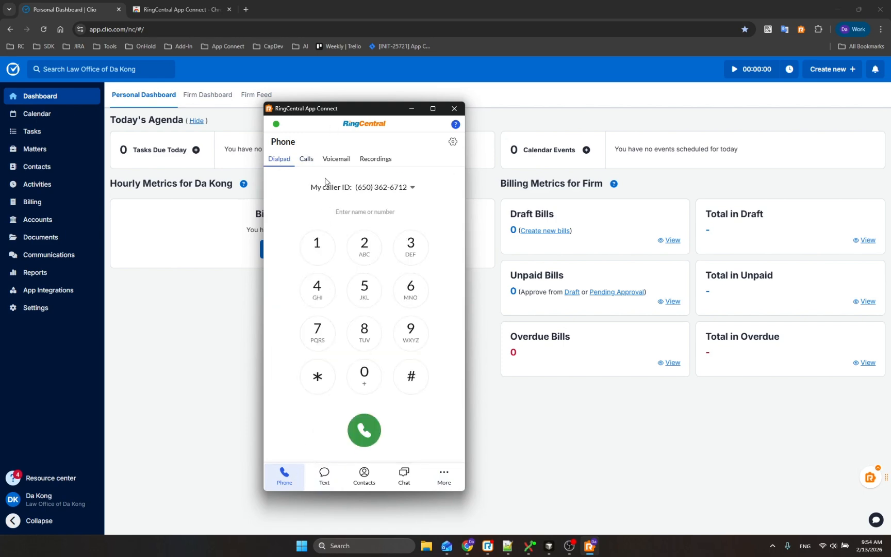
left_click(306, 159)
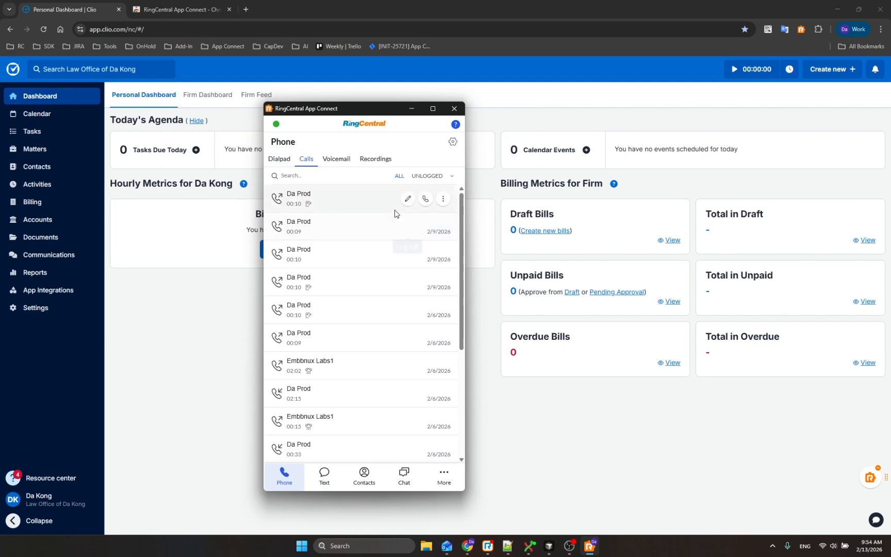
left_click(325, 475)
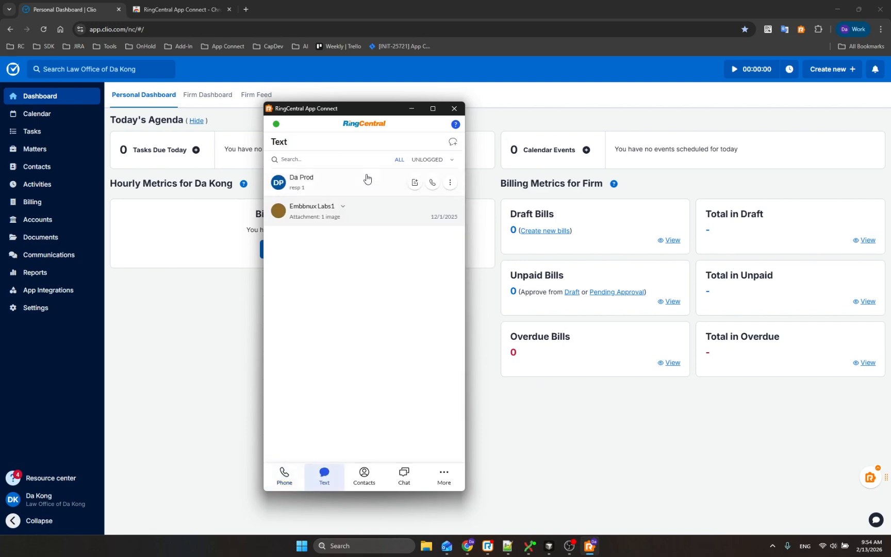
left_click(367, 488)
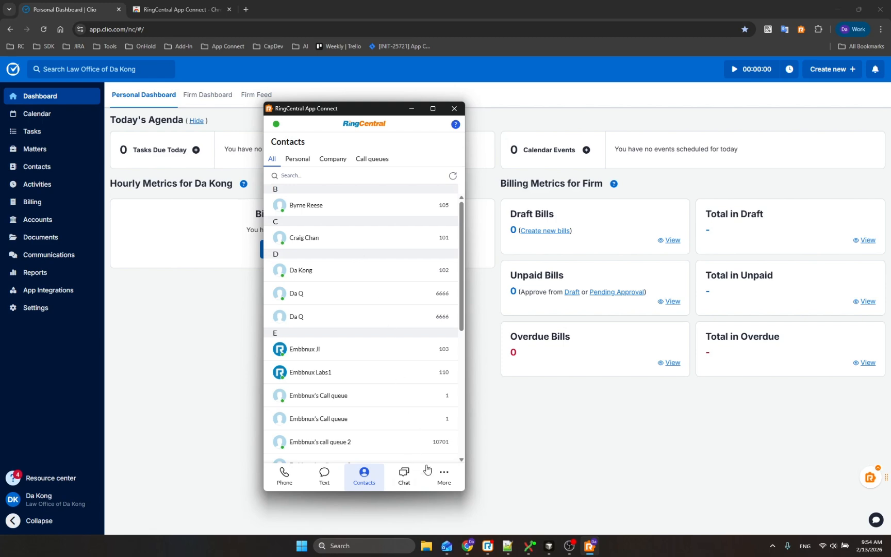
left_click(443, 474)
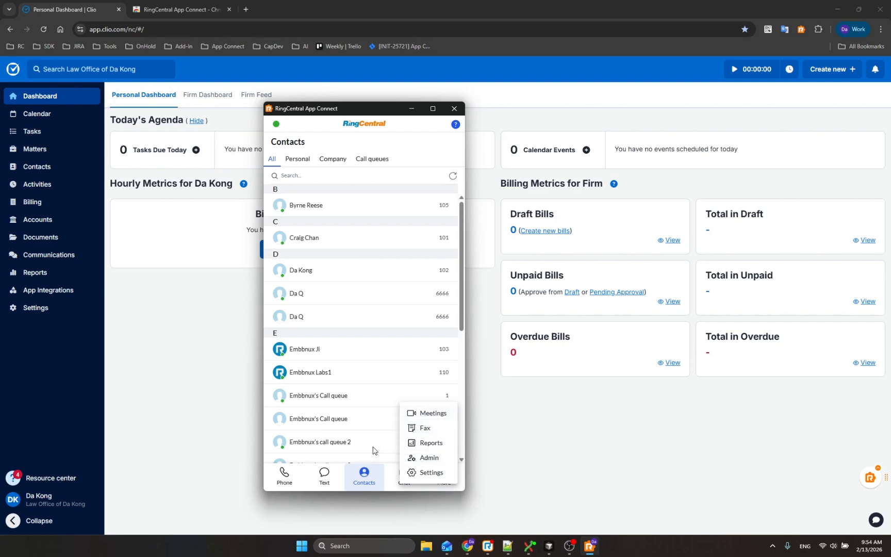
left_click(296, 472)
left_click(295, 473)
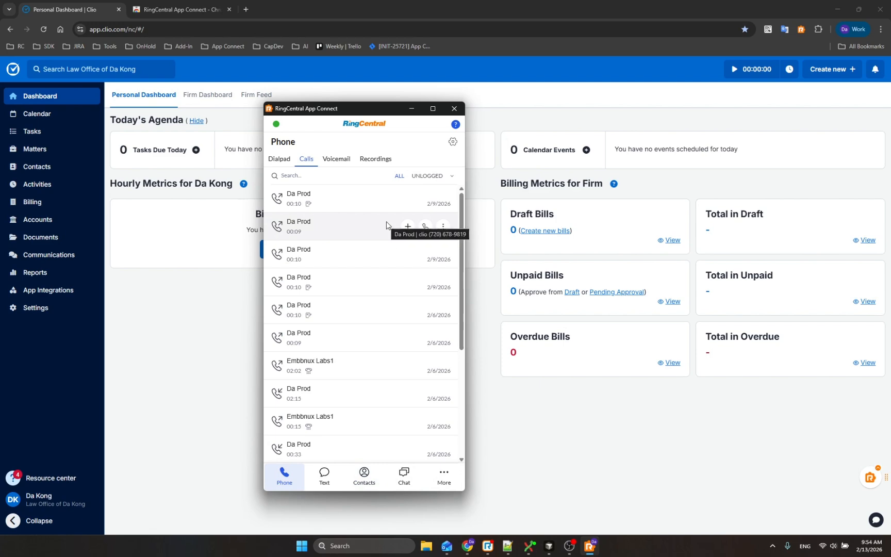
- Examine the Clio options and Call-pop settings in App Connect, including billable status, SMS time tracking and phone number formats
left_click(453, 142)
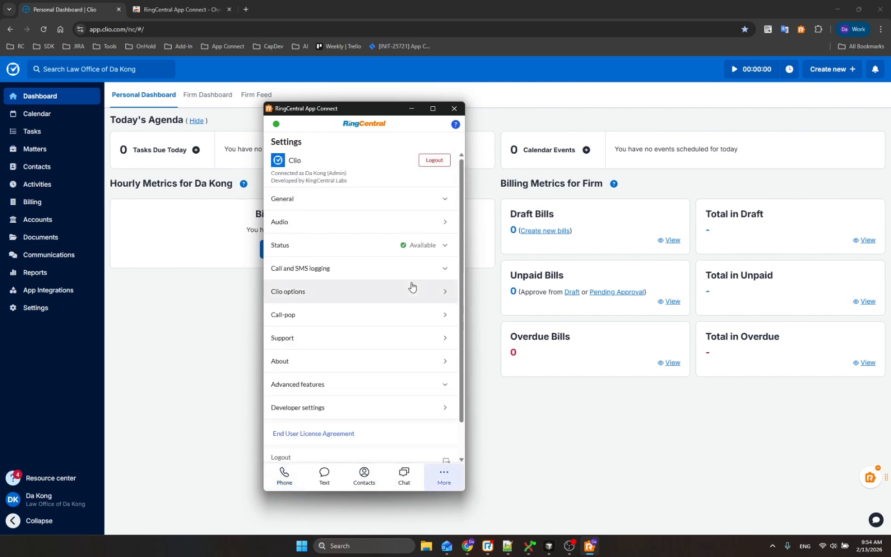
left_click(359, 295)
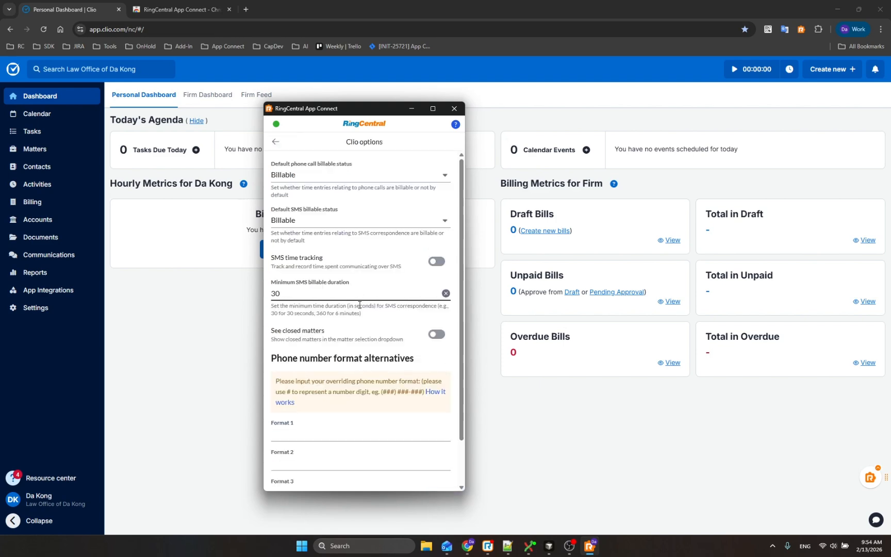
left_click(277, 141)
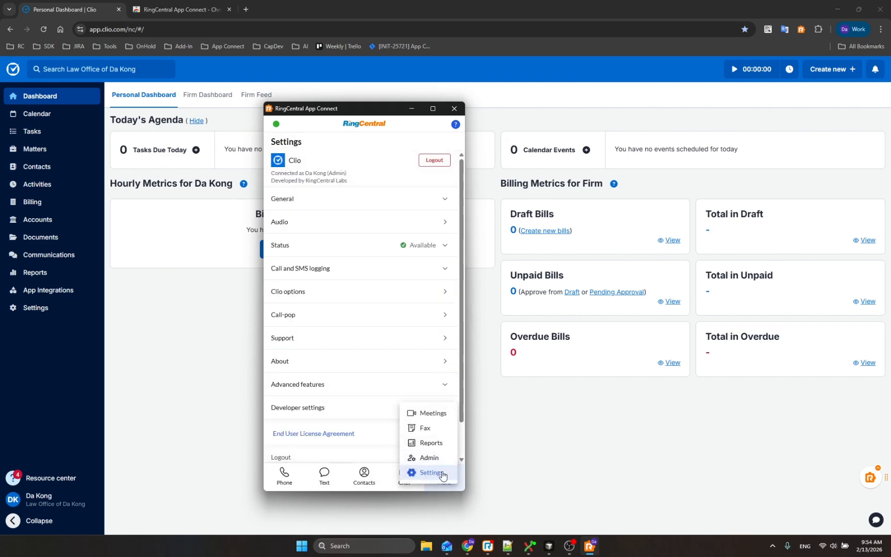
left_click(308, 316)
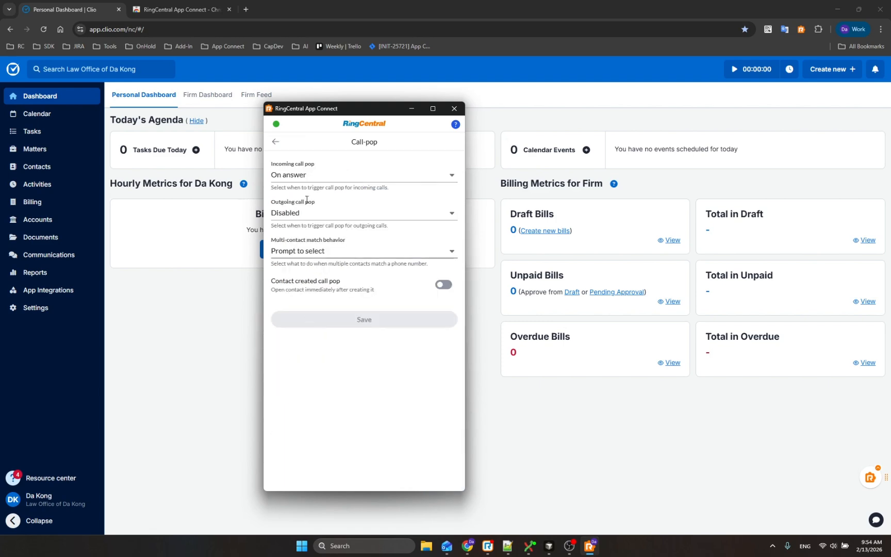
left_click(275, 144)
left_click(333, 297)
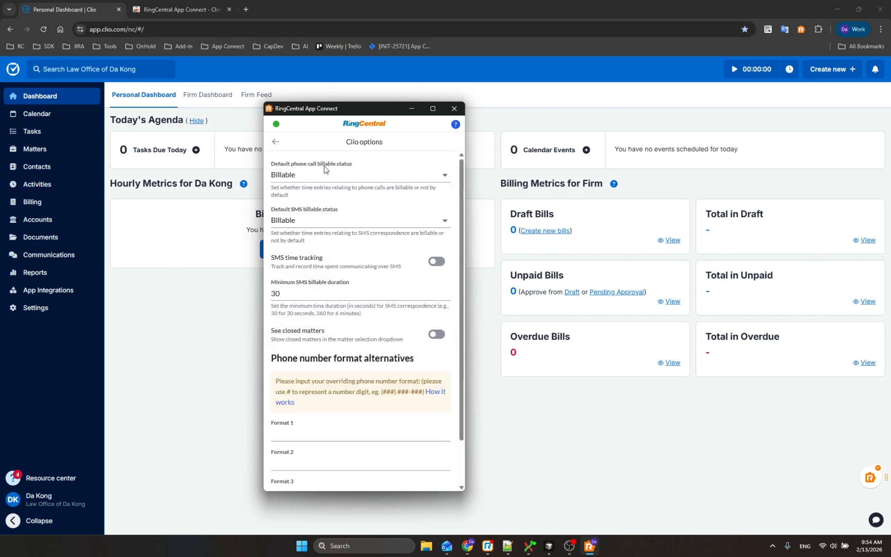
scroll(336, 228, "down", 2)
scroll(344, 258, "up", 2)
scroll(310, 206, "down", 1)
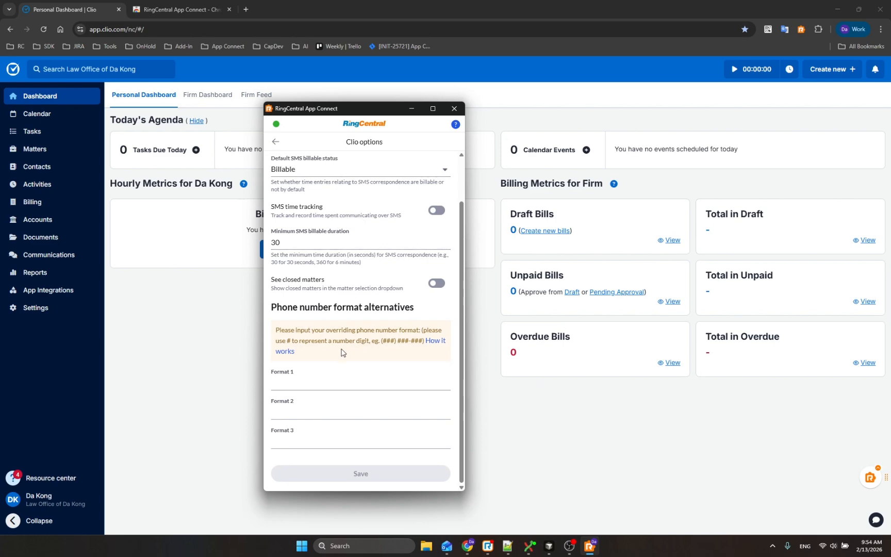
- Examine the phone number format alternatives in the Clio options and the phone number styles used in Clio's contacts list
left_click(313, 384)
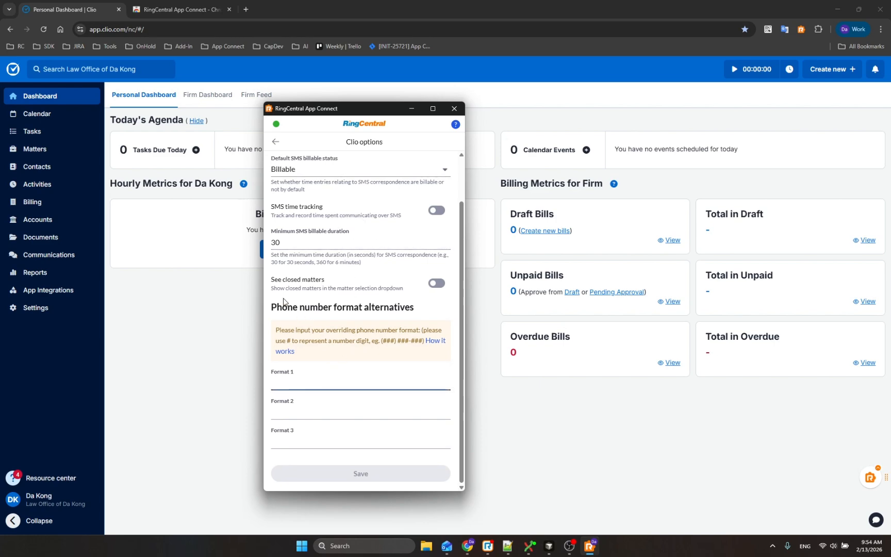
left_click_drag(277, 307, 405, 307)
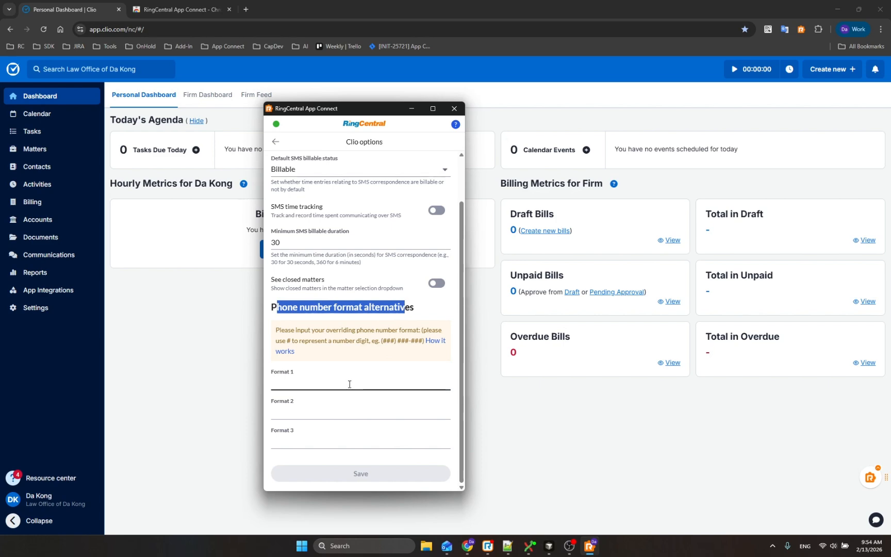
left_click(349, 384)
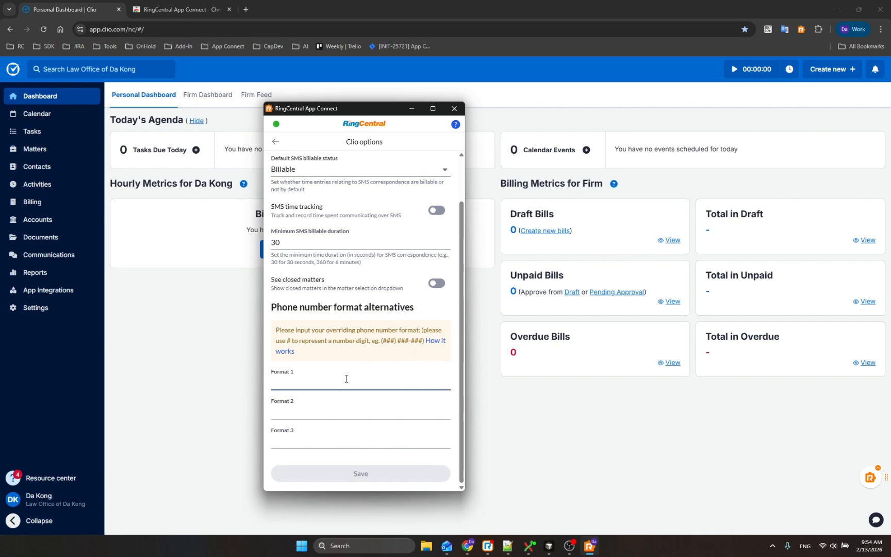
left_click(60, 165)
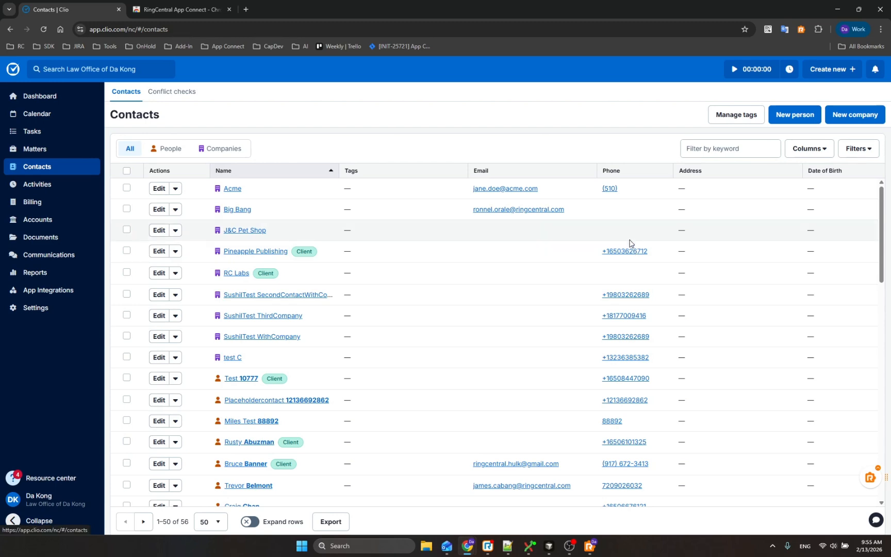
mouse_move(633, 255)
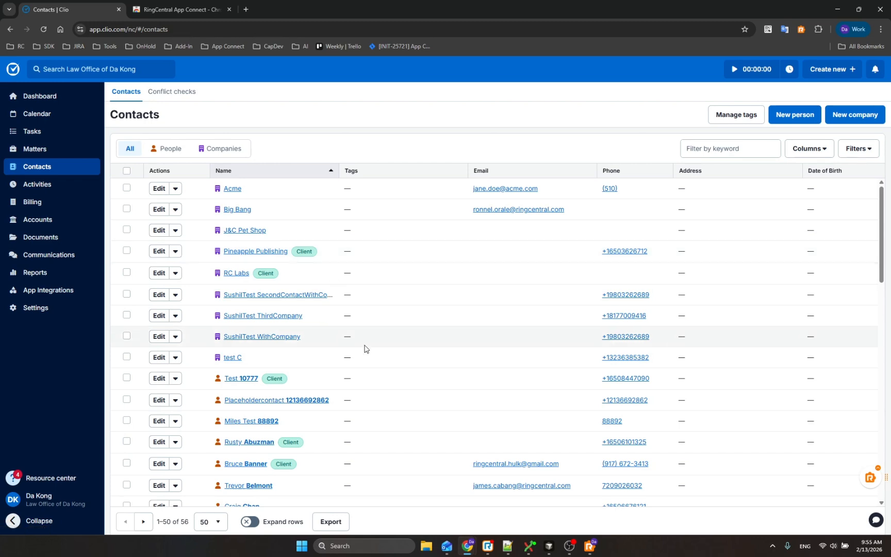
scroll(364, 350, "down", 2)
mouse_move(606, 374)
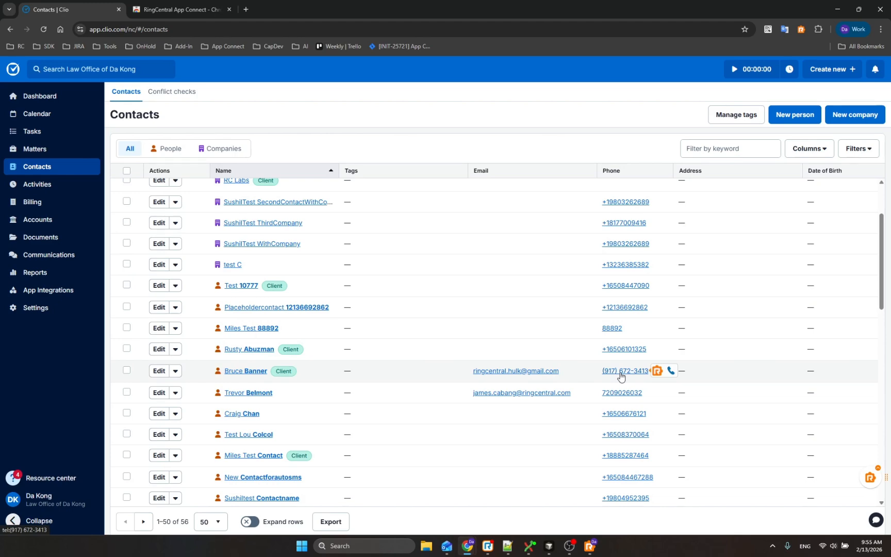
scroll(616, 365, "down", 4)
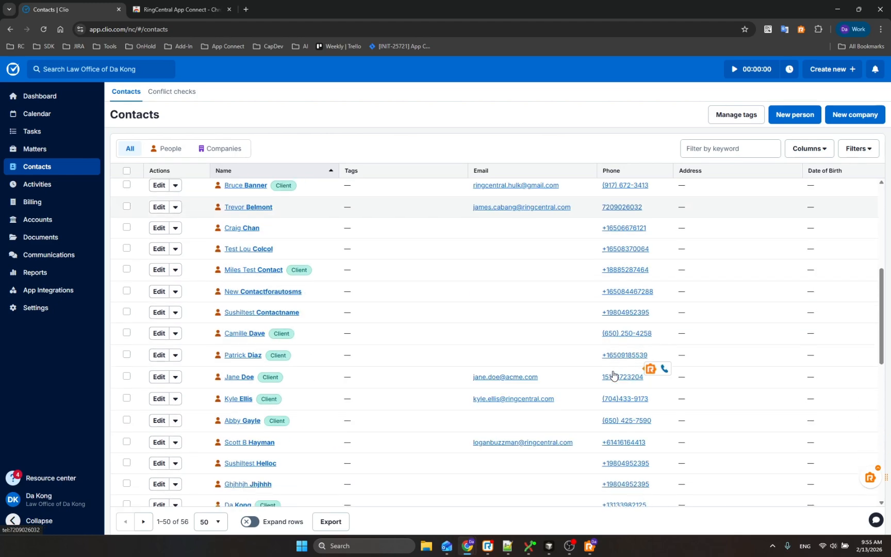
- Switch to App Connect and enter (###) ###-#### as Format 1, modelled on a contact's phone number in the Clio list
left_click(596, 545)
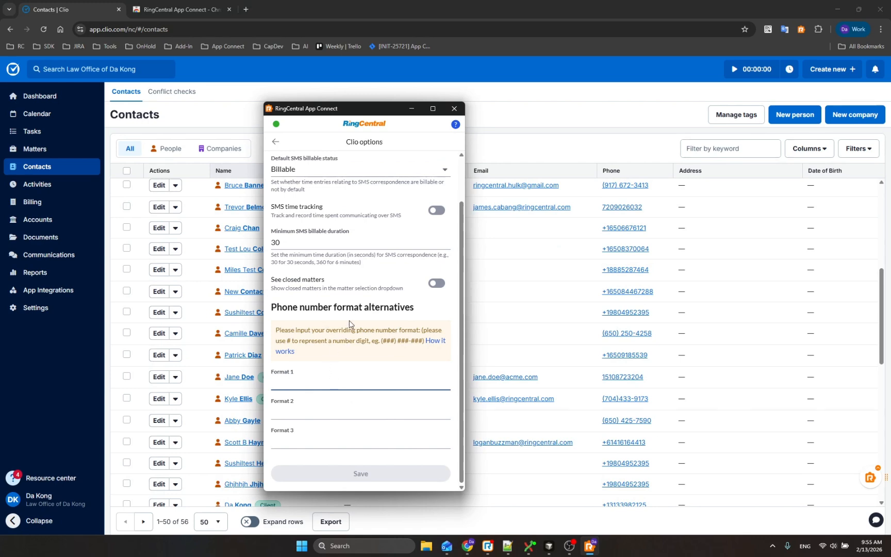
left_click_drag(329, 310, 408, 308)
left_click(416, 310)
left_click(344, 380)
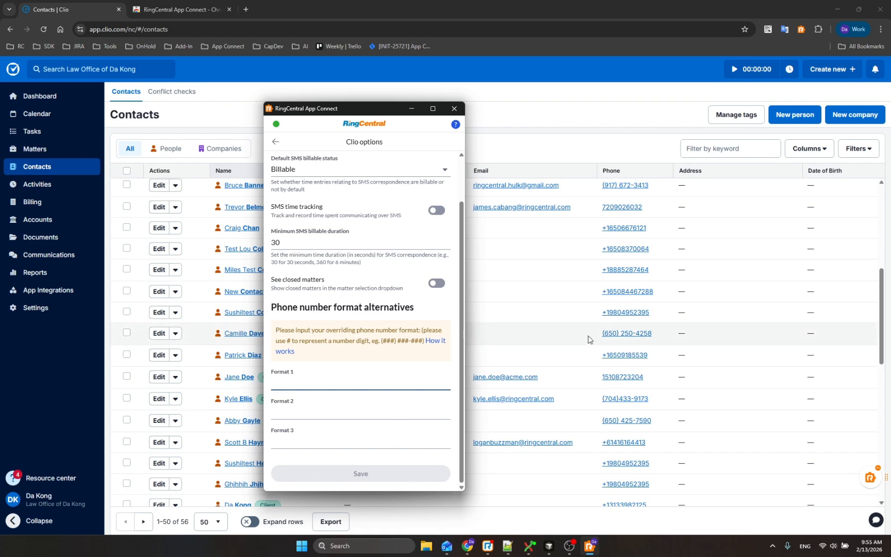
mouse_move(621, 338)
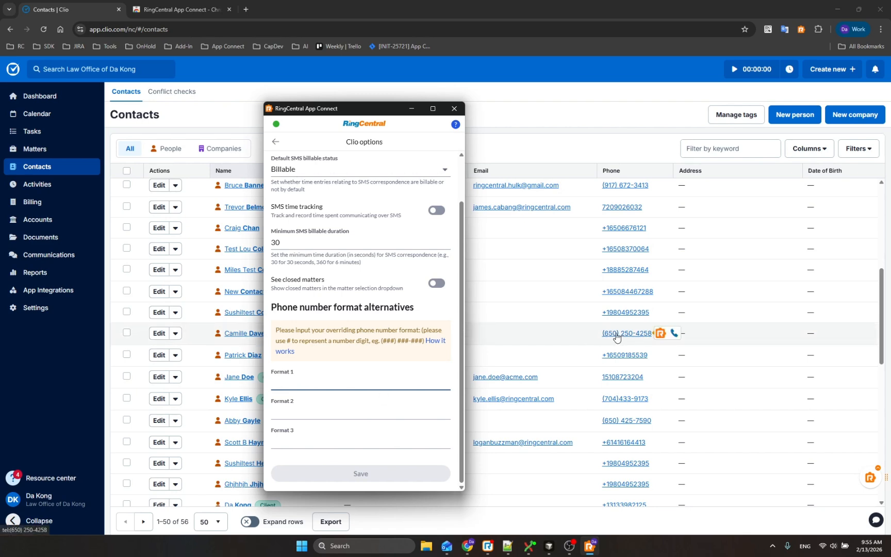
left_click_drag(617, 338, 642, 333)
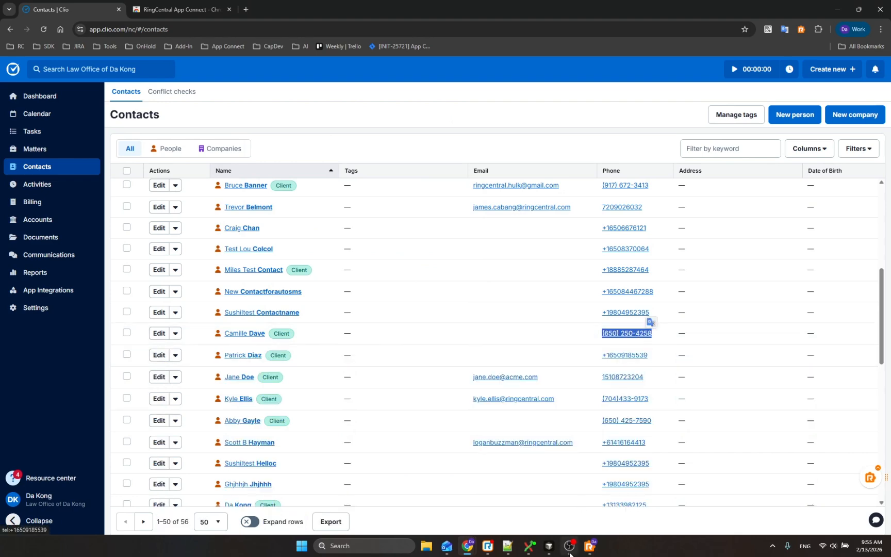
left_click(589, 545)
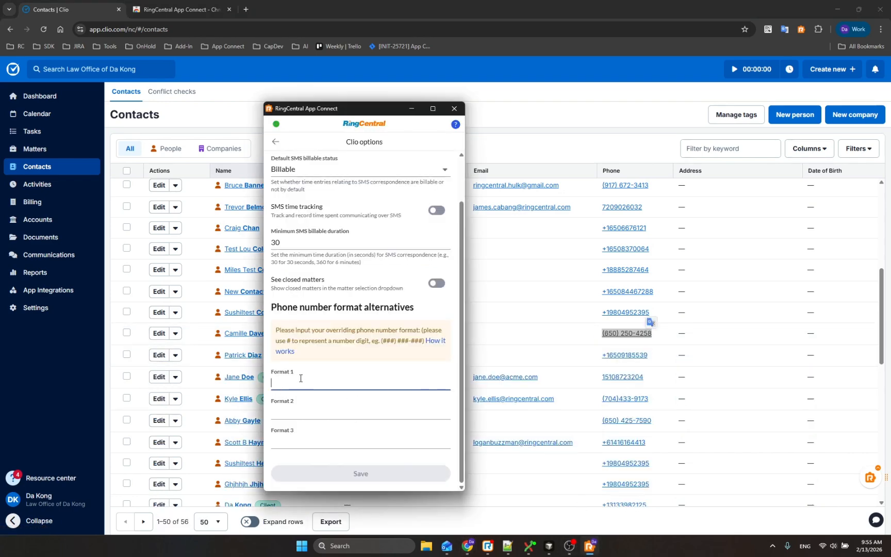
type("(###) ###-####")
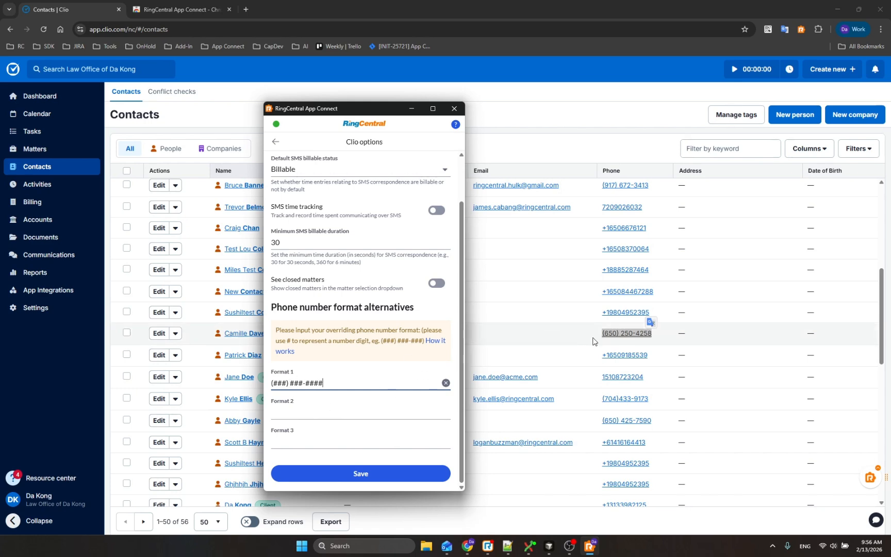
- Compare the Format 1 pattern with the contact's phone number in Clio, and leave the Clio options without saving
mouse_move(606, 337)
left_click_drag(285, 384, 338, 385)
left_click(289, 384)
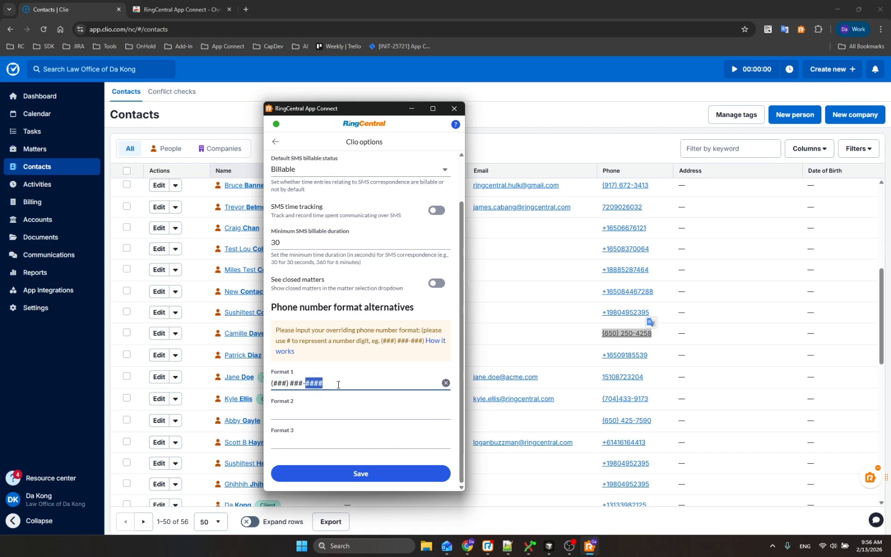
left_click(614, 335)
left_click(590, 545)
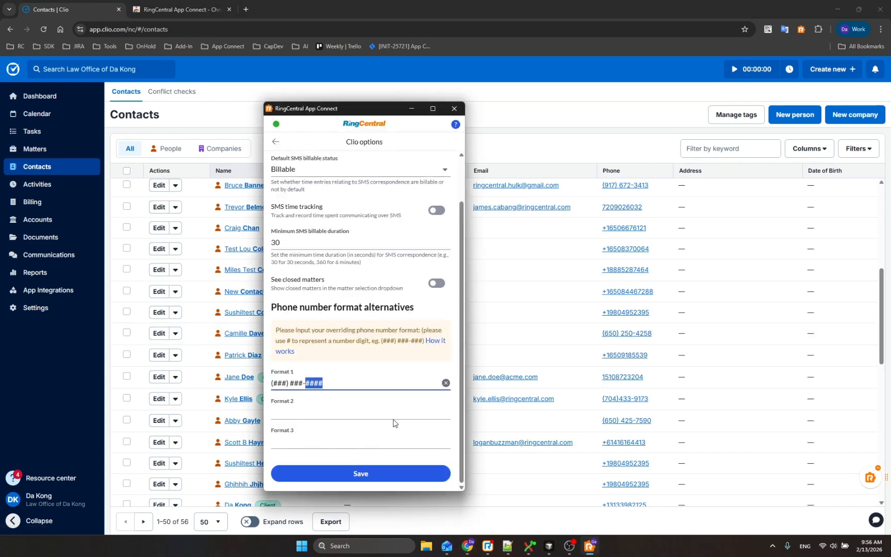
left_click(342, 407)
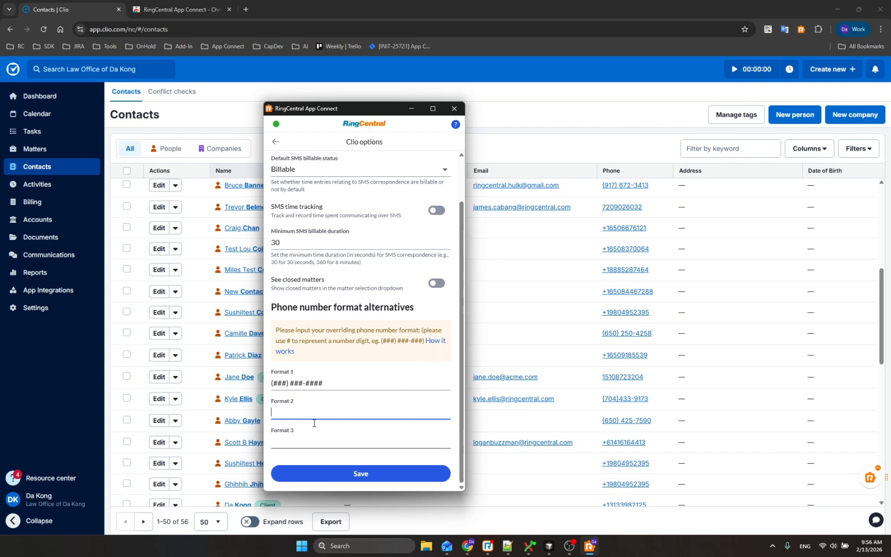
left_click(276, 141)
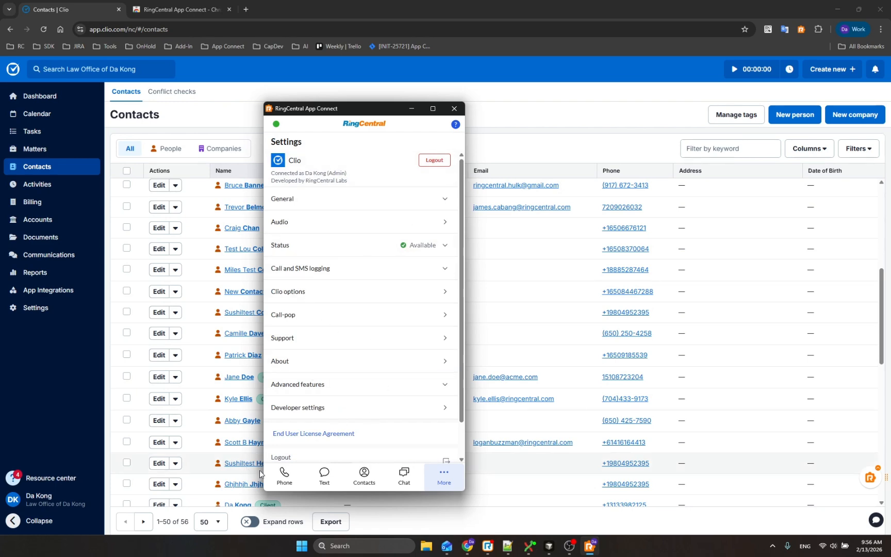
- Open the Clio log form for the second call in App Connect's call history and examine its matter choices
left_click(284, 475)
mouse_move(400, 221)
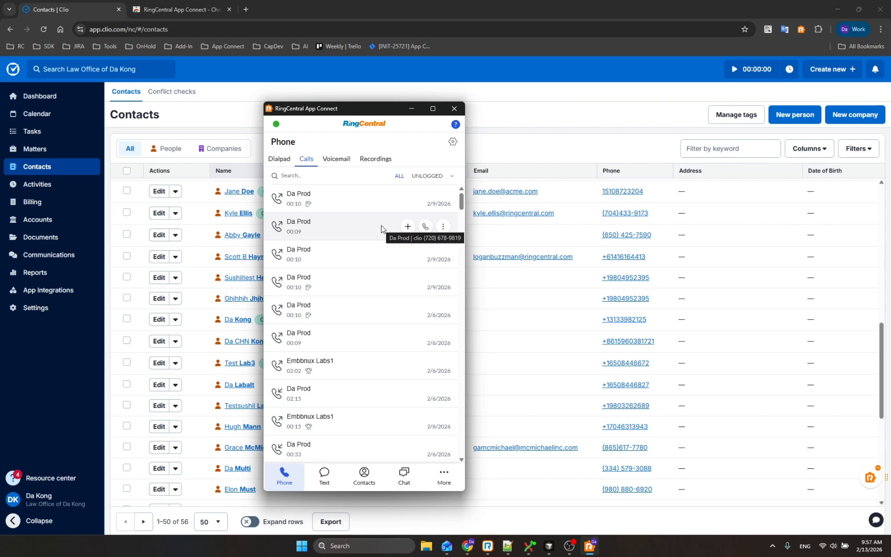
left_click(407, 230)
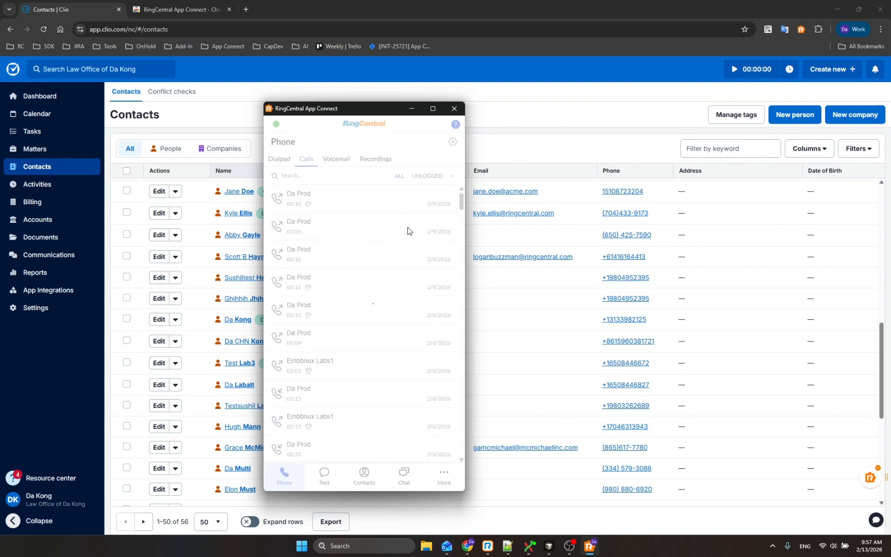
left_click(317, 305)
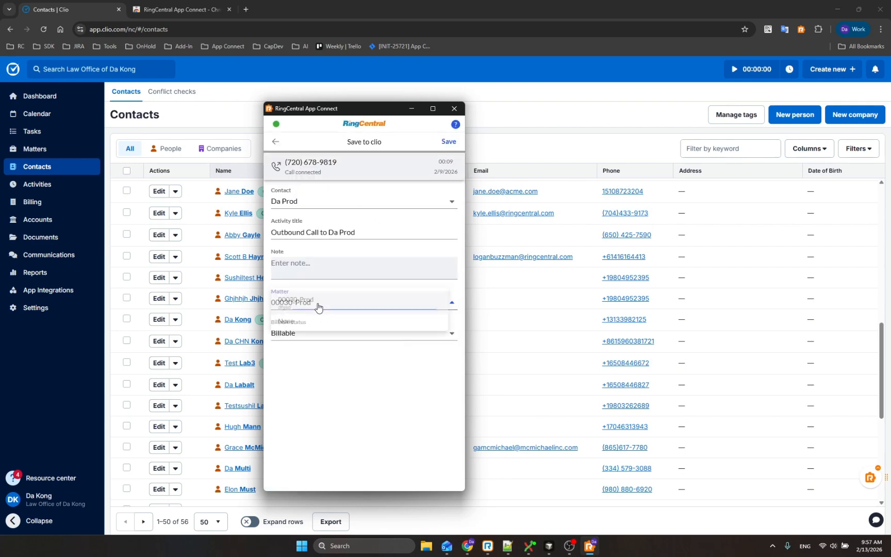
left_click(335, 396)
left_click(309, 308)
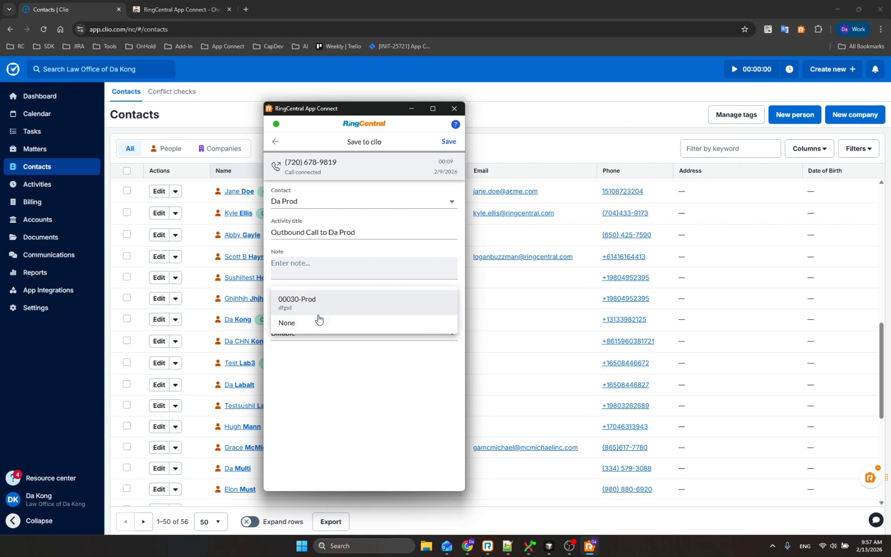
left_click(313, 303)
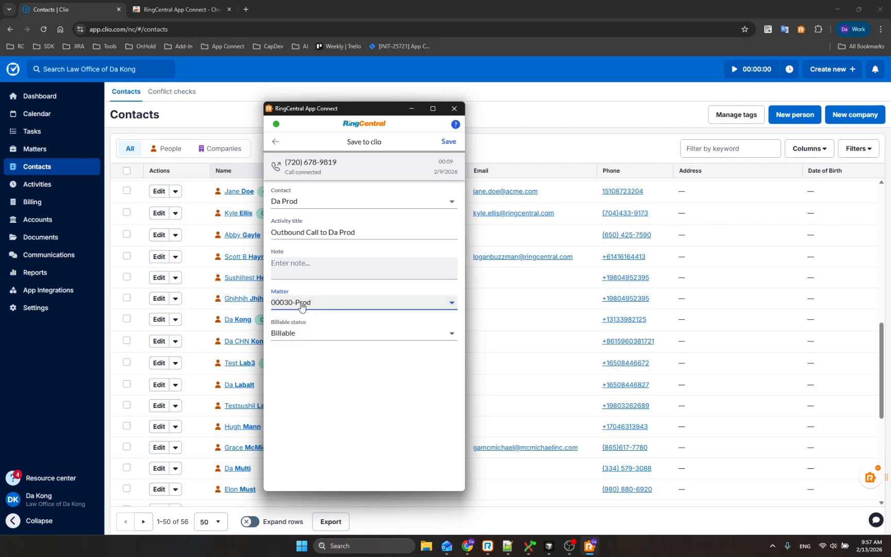
- Switch to Clio, search the contacts page for the logged call's contact and open that contact's record
left_click(336, 4)
key("ctrl+f")
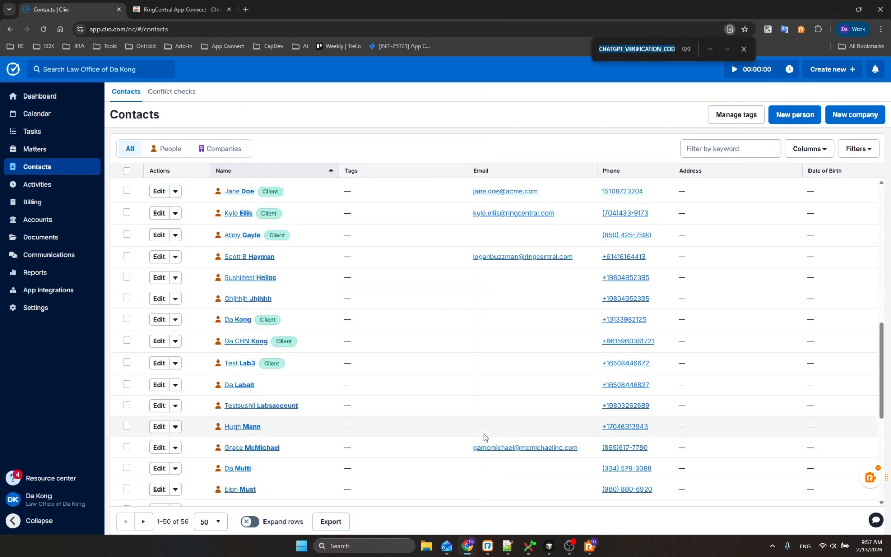
type("da prod")
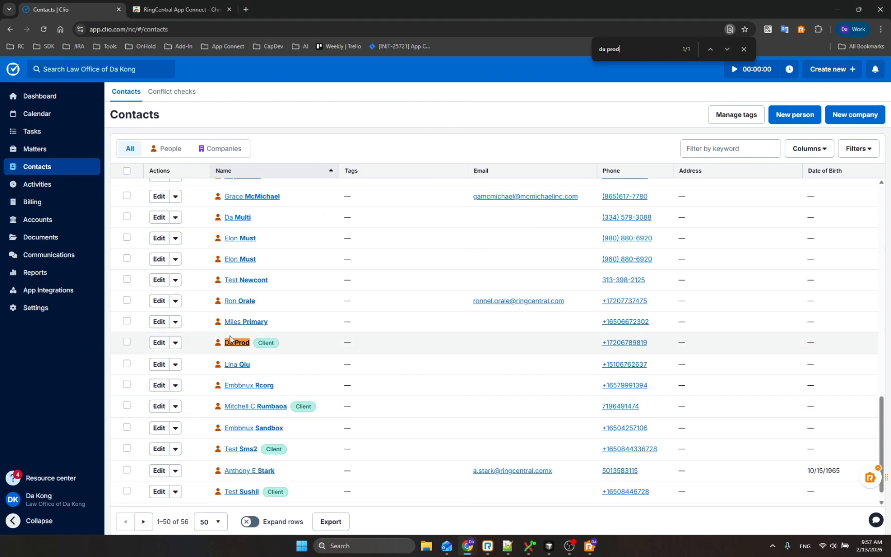
left_click_drag(237, 341, 260, 346)
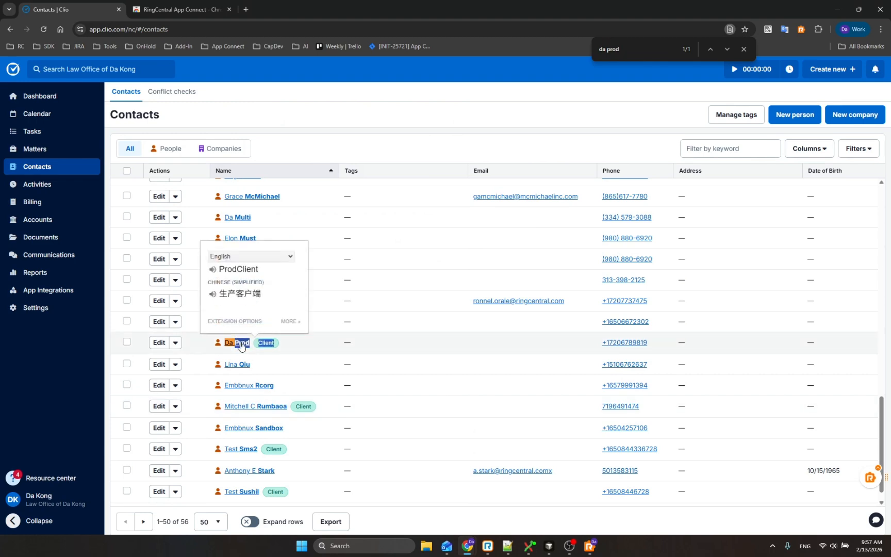
left_click(396, 346)
left_click(263, 344)
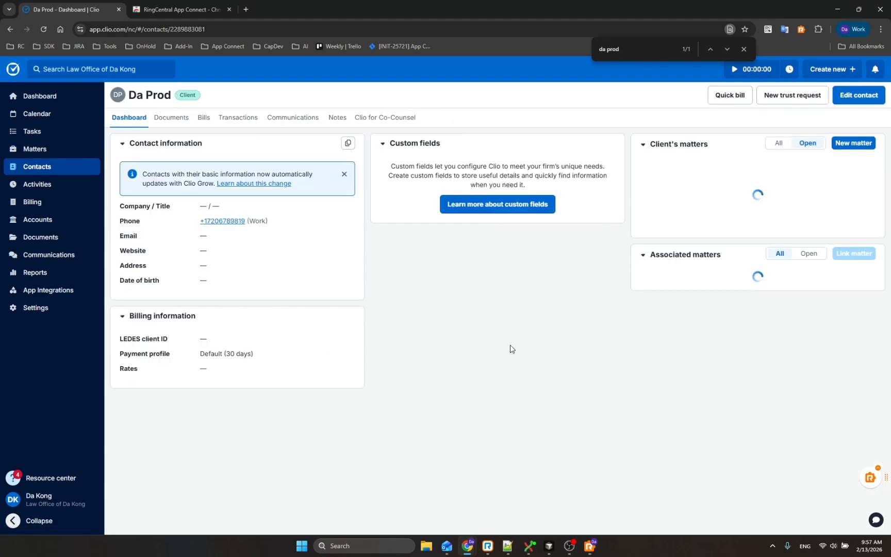
- Place the App Connect window beside the client's matters in Clio and compare them with the call log's matter choices
key("alt+Tab")
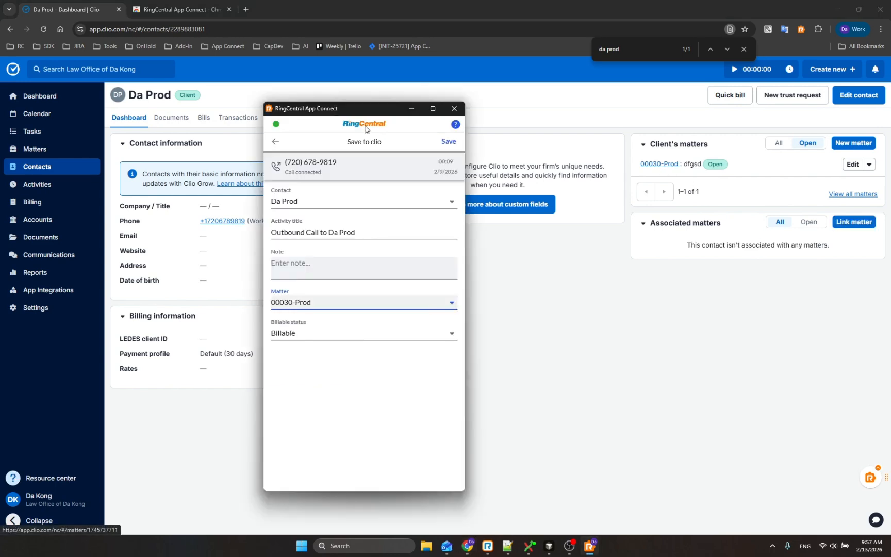
left_click_drag(371, 109, 525, 82)
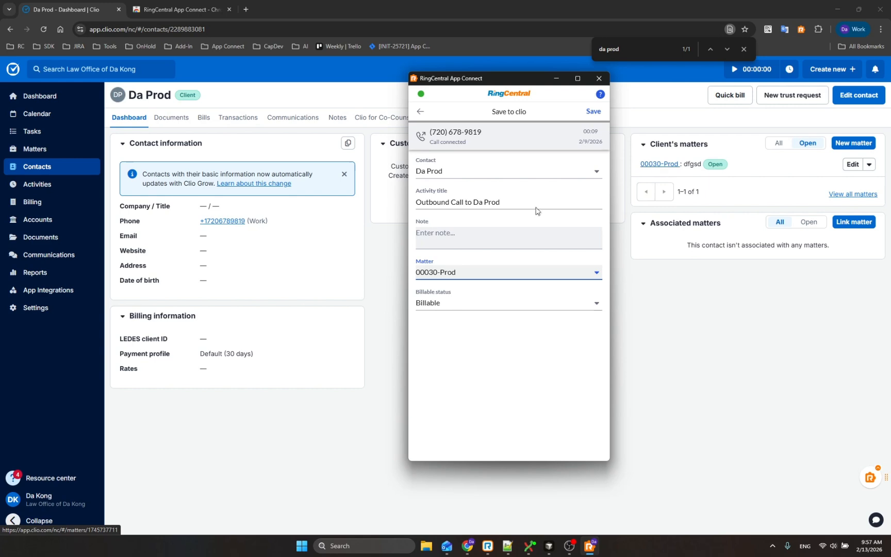
left_click(434, 281)
left_click(509, 357)
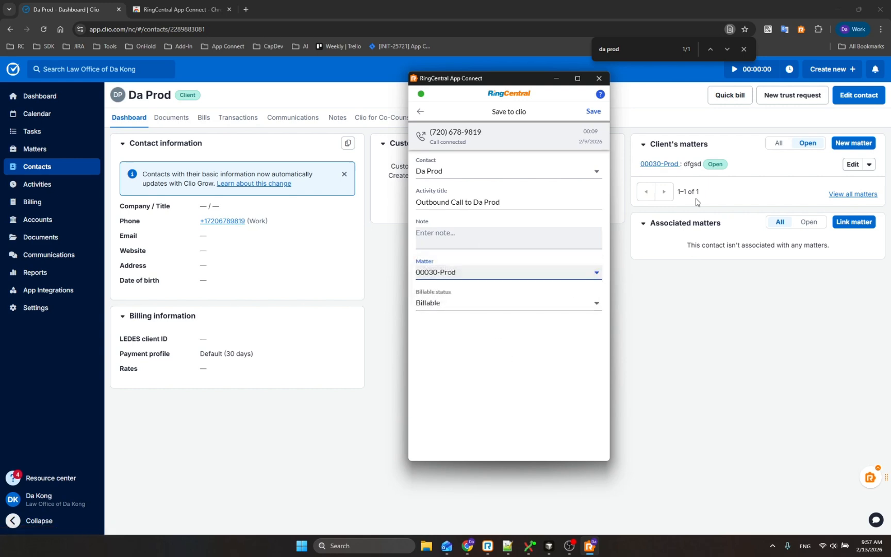
- Link matter 00003 to the contact as an associated matter in Clio and save the relationship
left_click(836, 229)
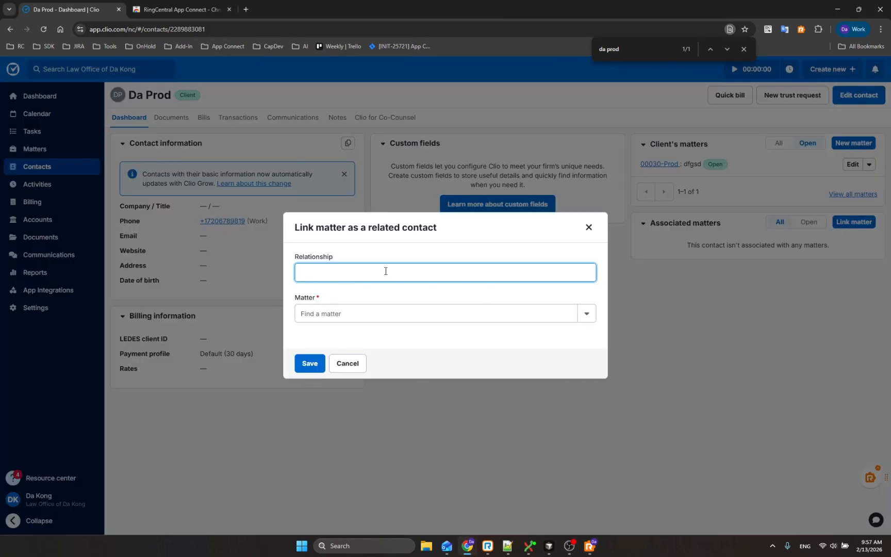
left_click(525, 318)
left_click(586, 314)
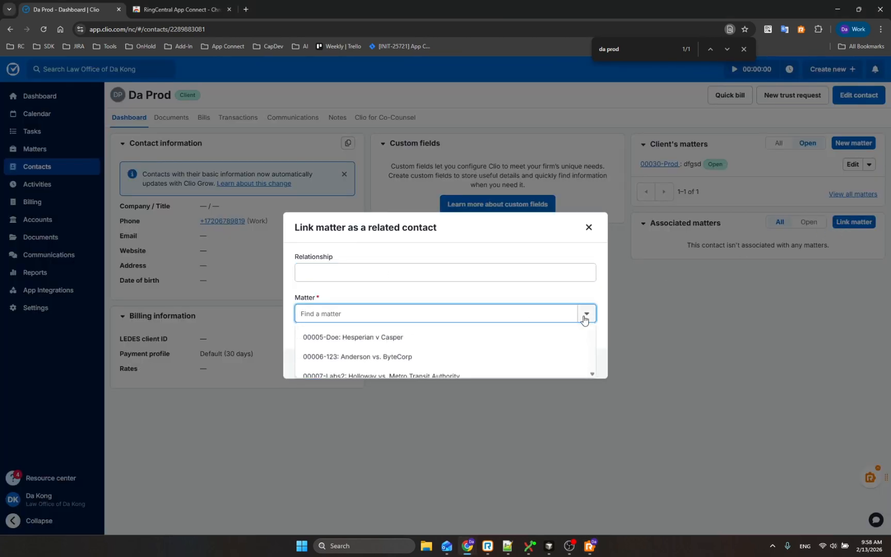
left_click(387, 336)
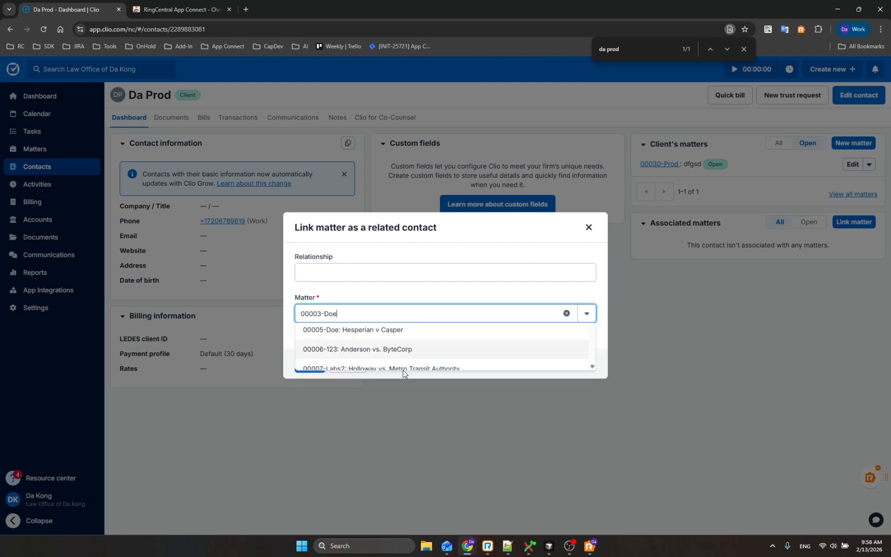
left_click(309, 363)
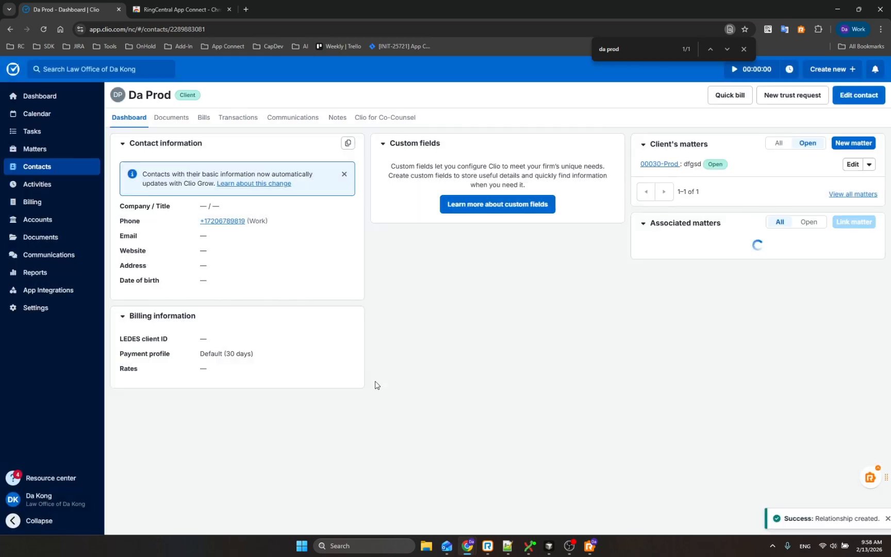
- Switch to App Connect and refresh the contact of the second call in the call history
left_click(592, 550)
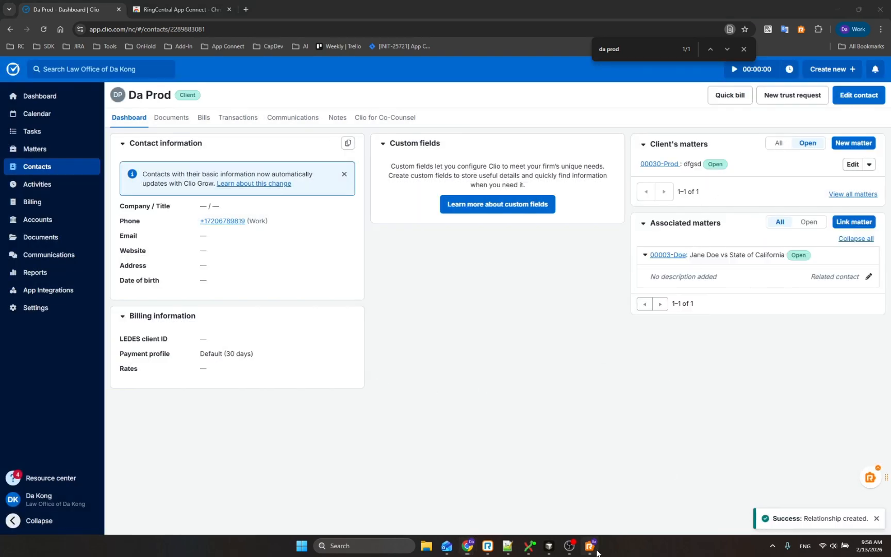
left_click(421, 112)
left_click_drag(446, 83, 334, 105)
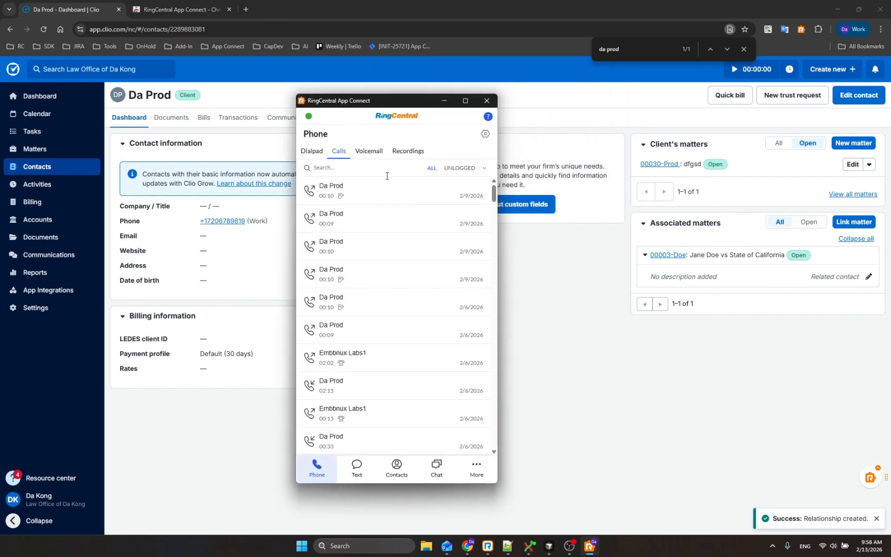
left_click(476, 218)
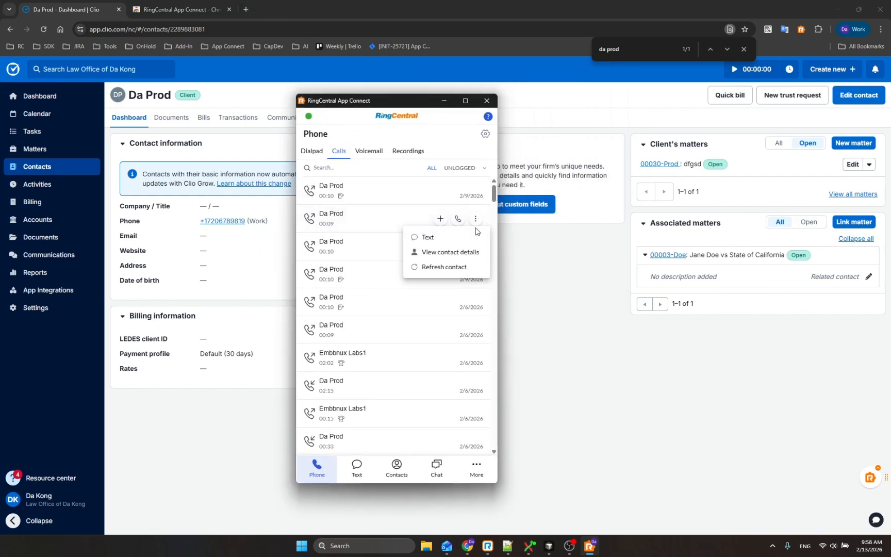
left_click(441, 272)
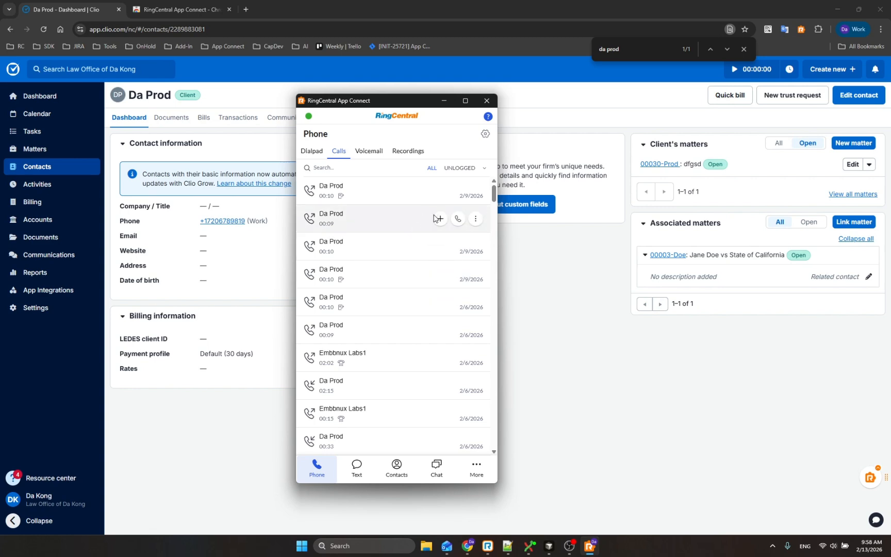
- Open the second call's Clio log form and check that matter 00003 can be selected, leaving the form without saving
left_click(438, 219)
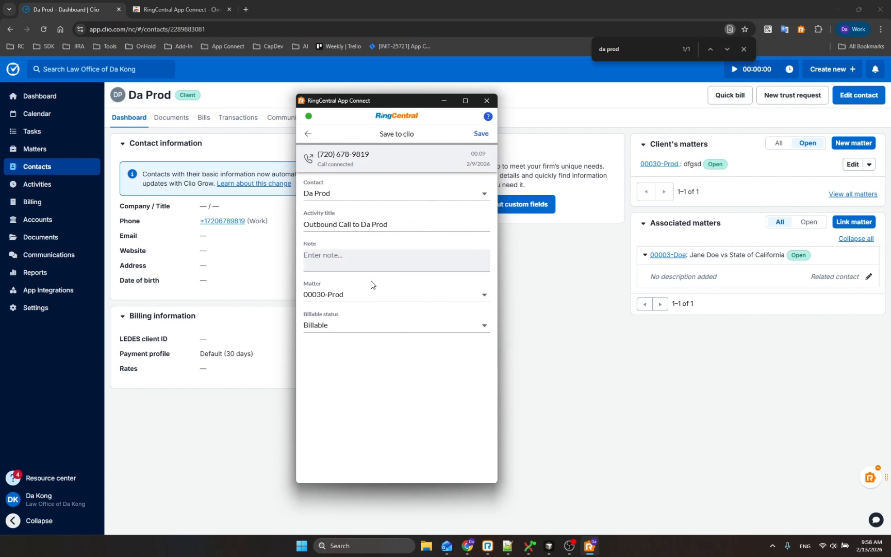
left_click(375, 294)
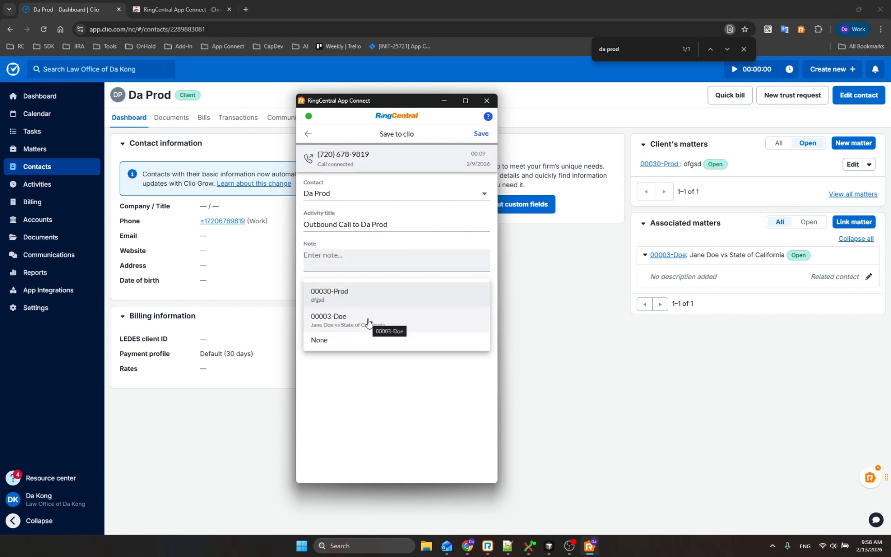
left_click(368, 322)
left_click(354, 264)
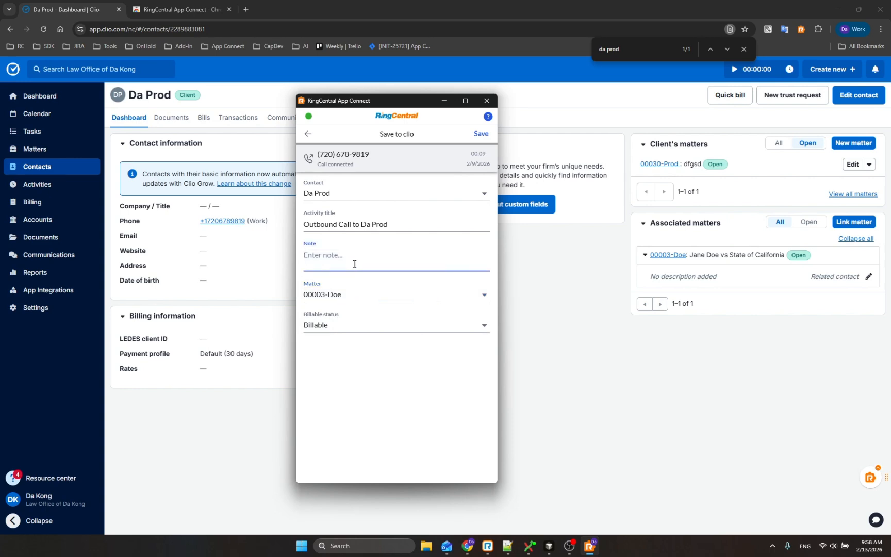
left_click(308, 133)
- Place a short test call to the same contact, hang up and return to the call history
left_click(441, 196)
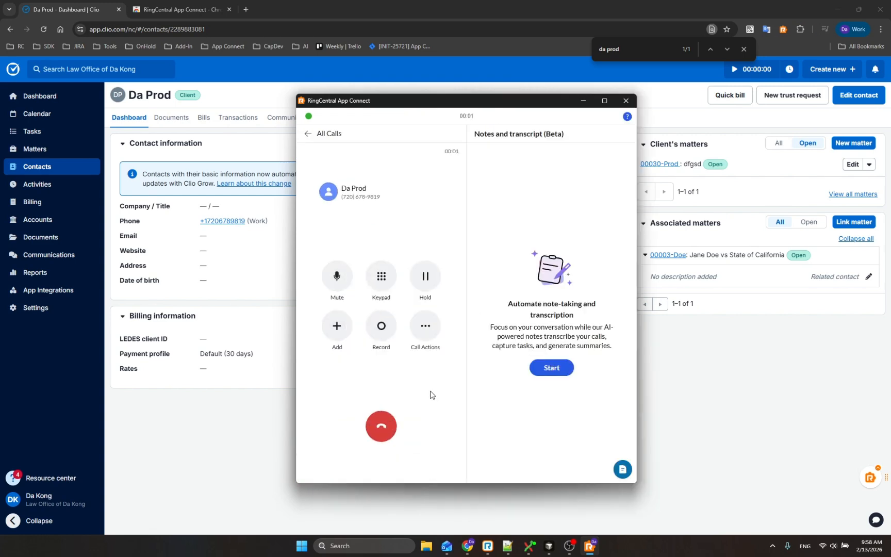
left_click(381, 426)
left_click(338, 152)
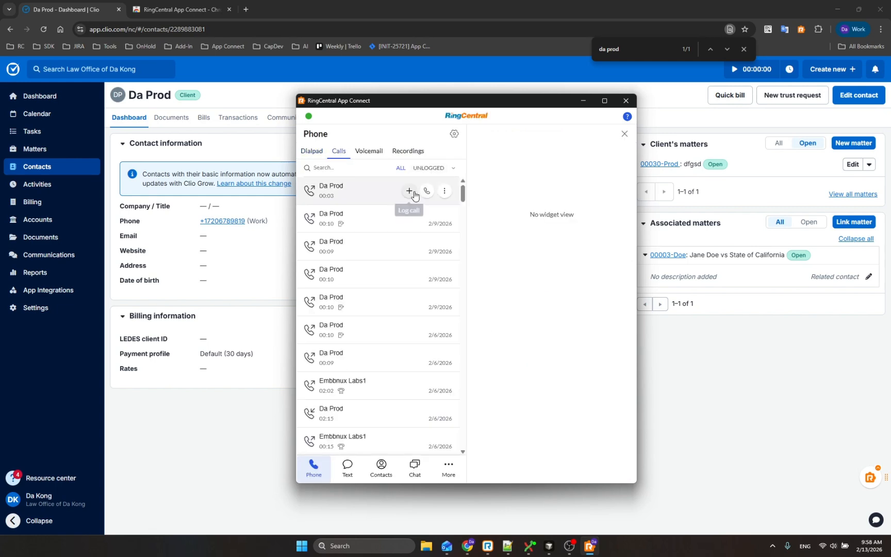
- Open the Clio log form for the new test call and enter the note "Test call for demo"
left_click(409, 191)
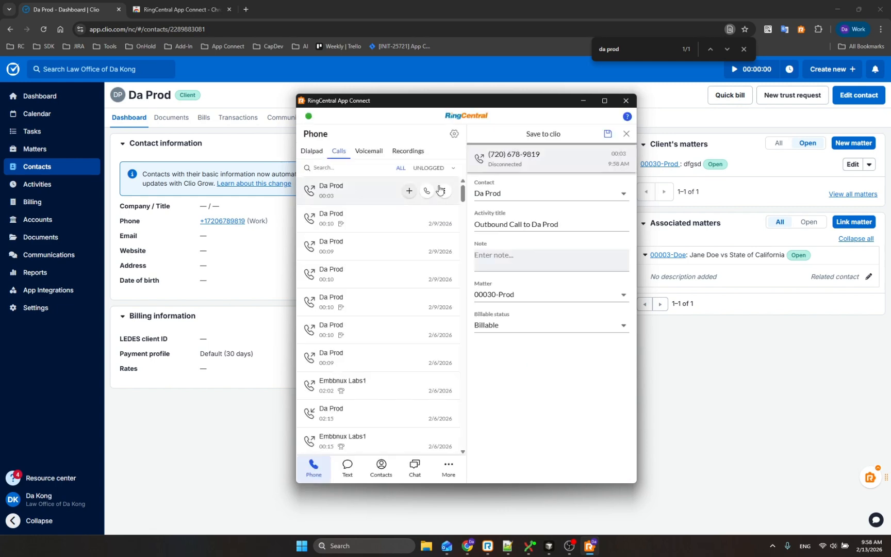
left_click_drag(488, 103, 423, 117)
left_click(464, 272)
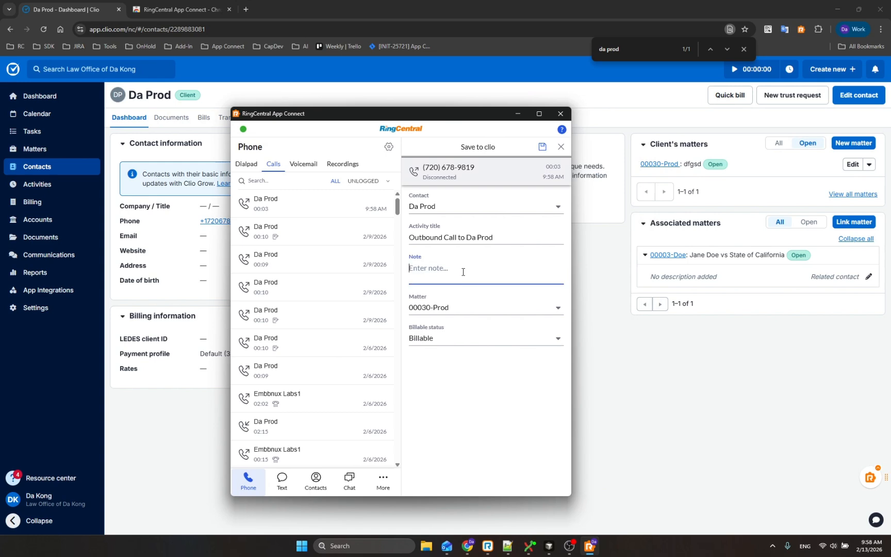
type("Ttest")
key("ctrl+a")
type("Test call for dem")
- Assign the call log to associated matter 00003, keep its billable status as Billable and save it to Clio
left_click(463, 309)
left_click(458, 332)
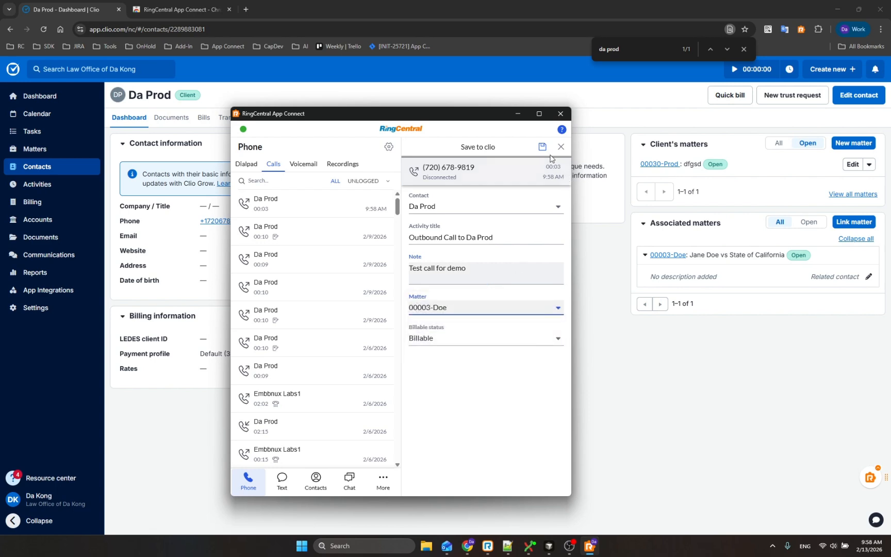
left_click(469, 347)
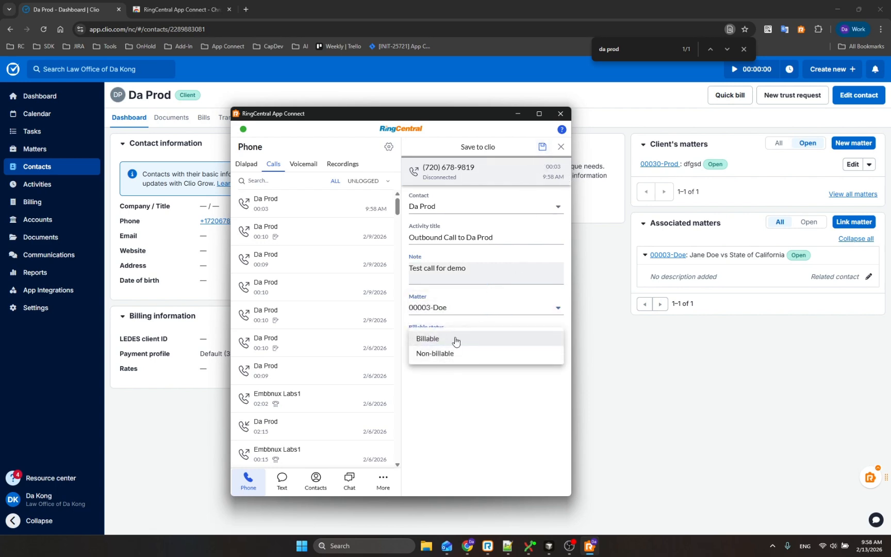
left_click(480, 395)
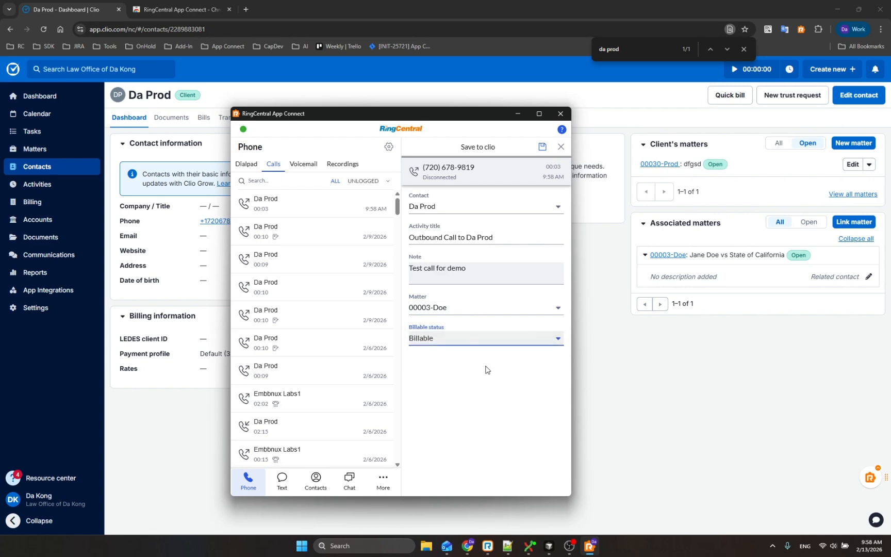
left_click(542, 150)
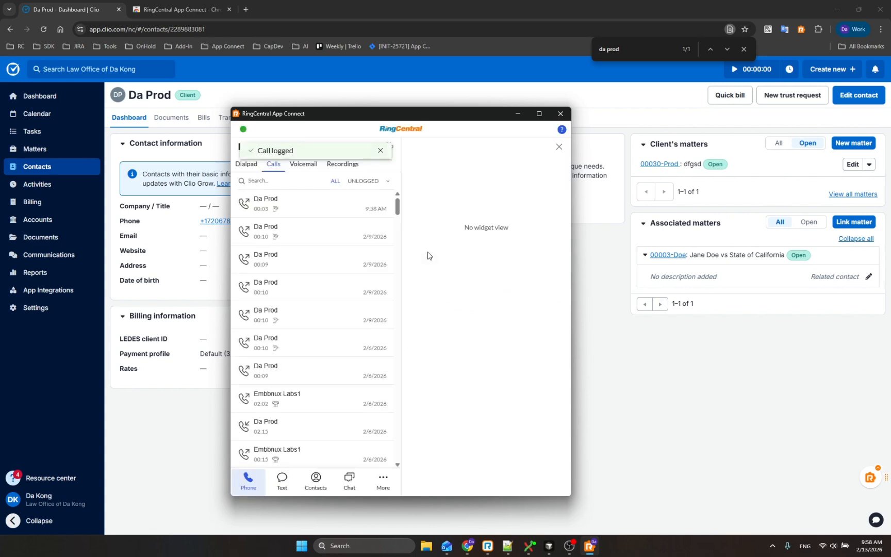
- Open the logged call's contact in Clio and examine the full details of the newest entry in its communications log
left_click(382, 205)
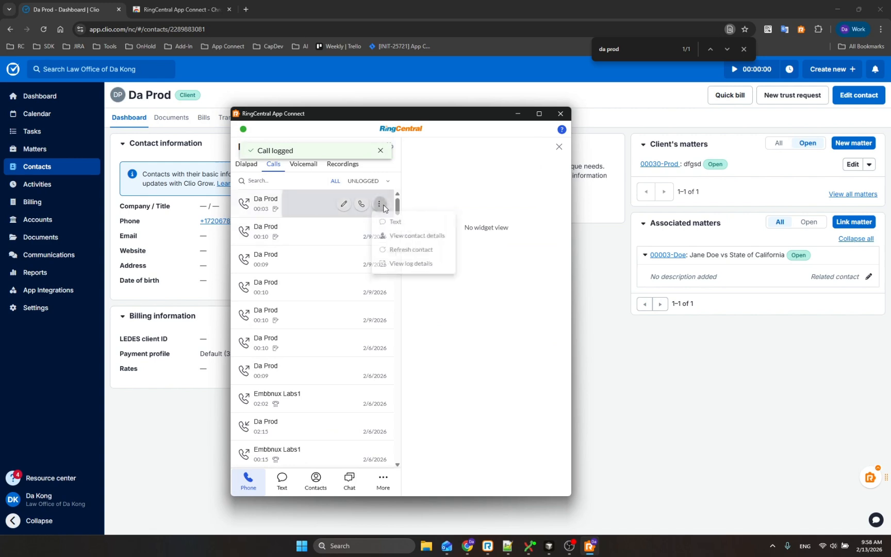
left_click(408, 236)
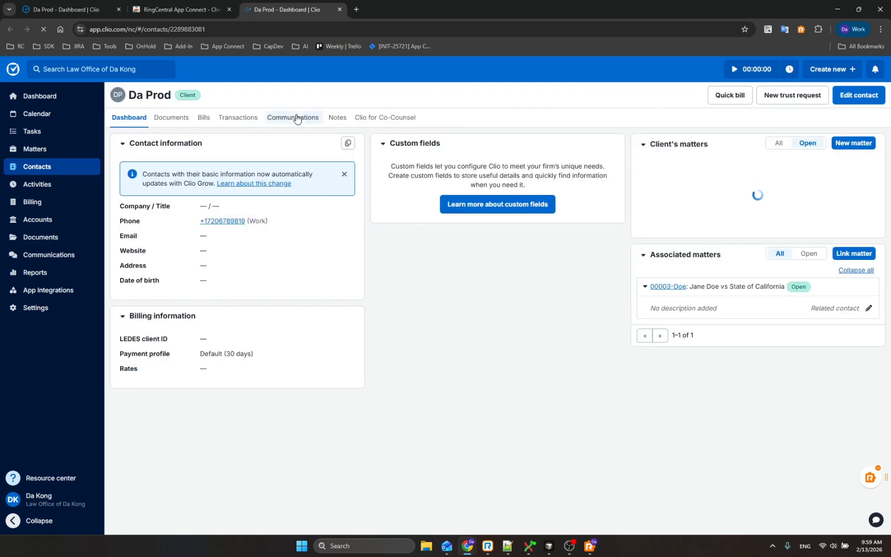
left_click(296, 118)
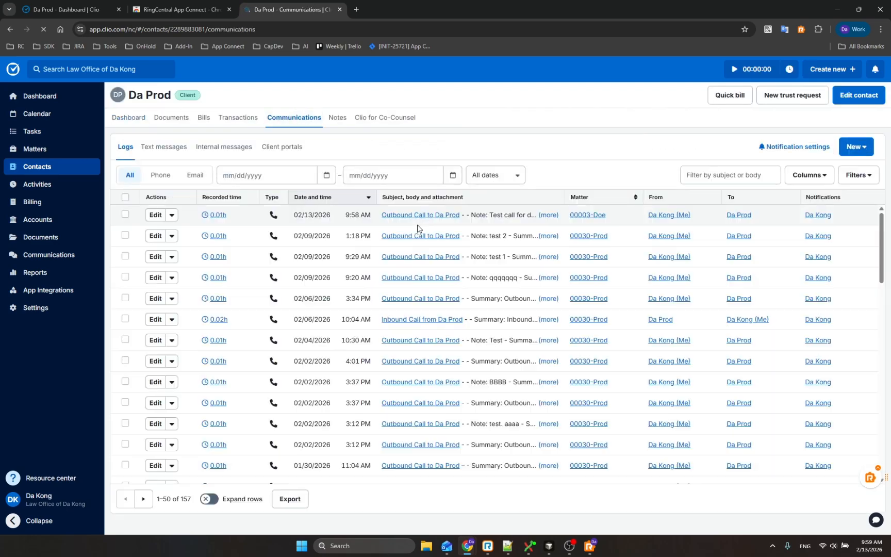
left_click(553, 216)
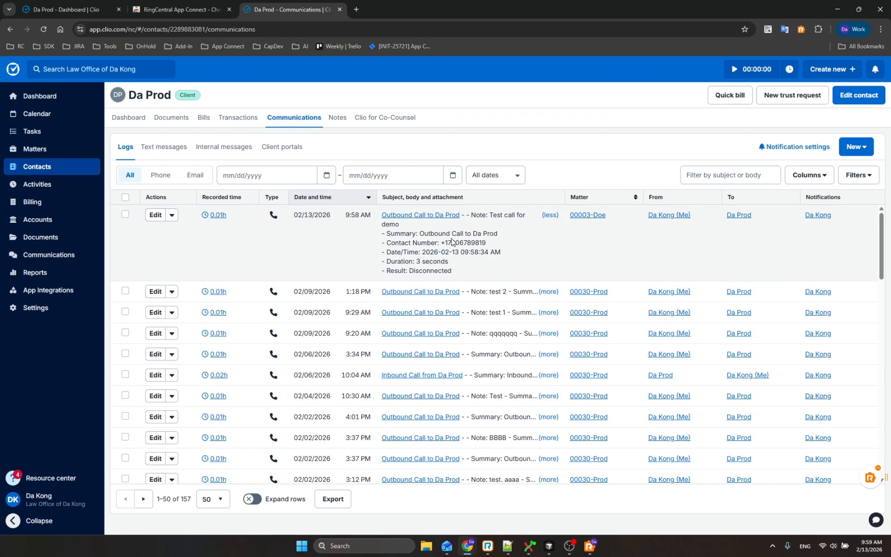
left_click_drag(490, 216, 465, 264)
left_click(535, 261)
left_click_drag(457, 272, 388, 225)
left_click(540, 267)
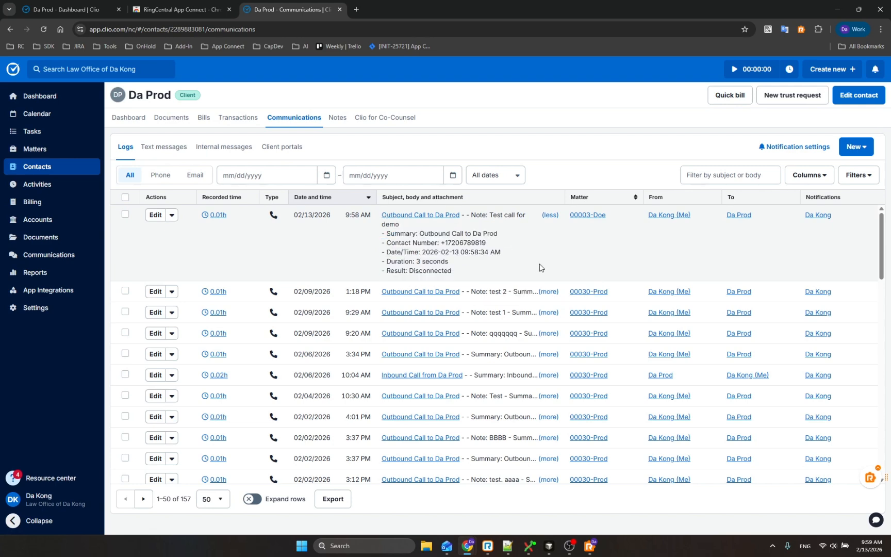
- Open matter 00003 from the log entry and examine the same call's details in the matter's communications
left_click(592, 220)
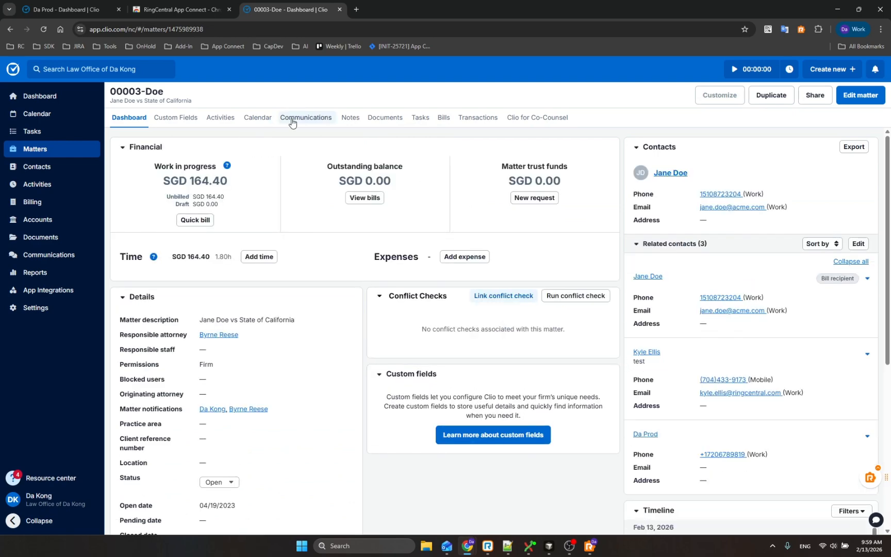
left_click(292, 119)
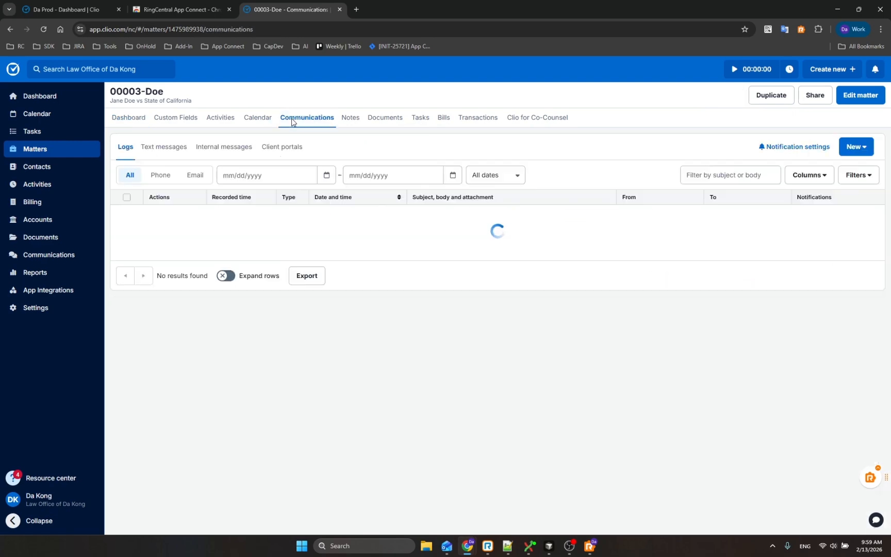
left_click(601, 221)
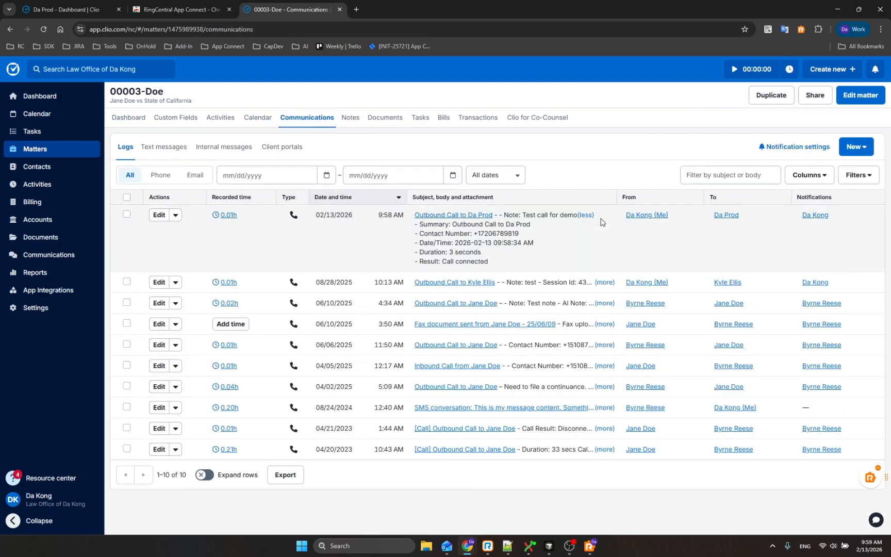
mouse_move(512, 256)
left_mouse_down()
mouse_move(517, 215)
mouse_move(527, 253)
left_mouse_up()
left_click(528, 263)
left_click(567, 254)
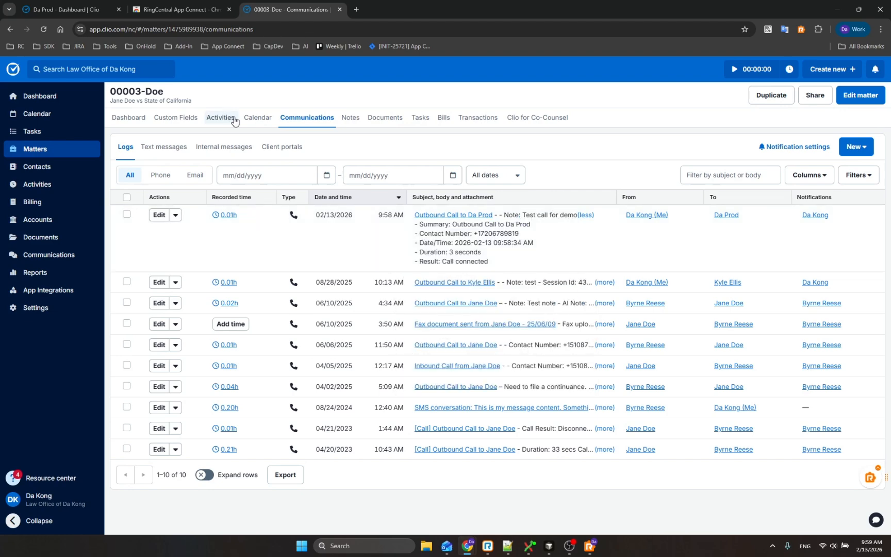
- Examine the time entry for the logged call in matter 00003's activities
left_click(221, 117)
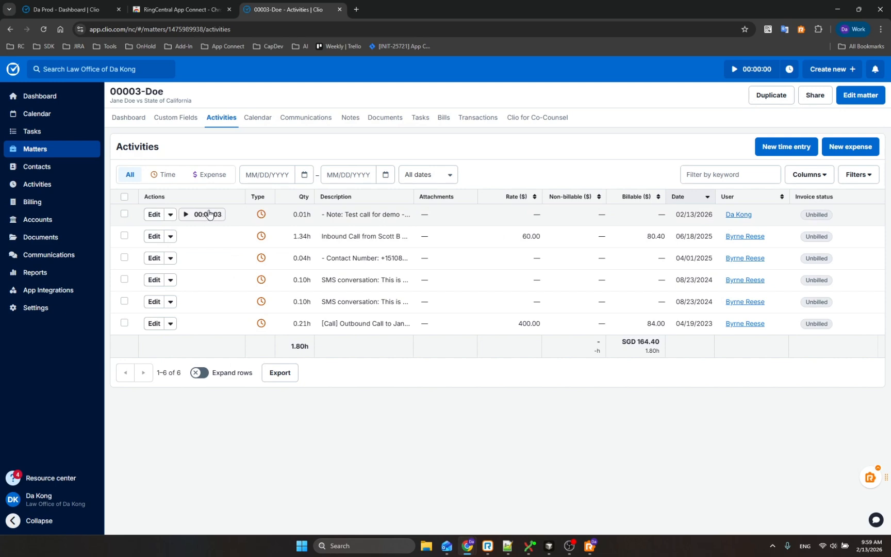
left_click(593, 544)
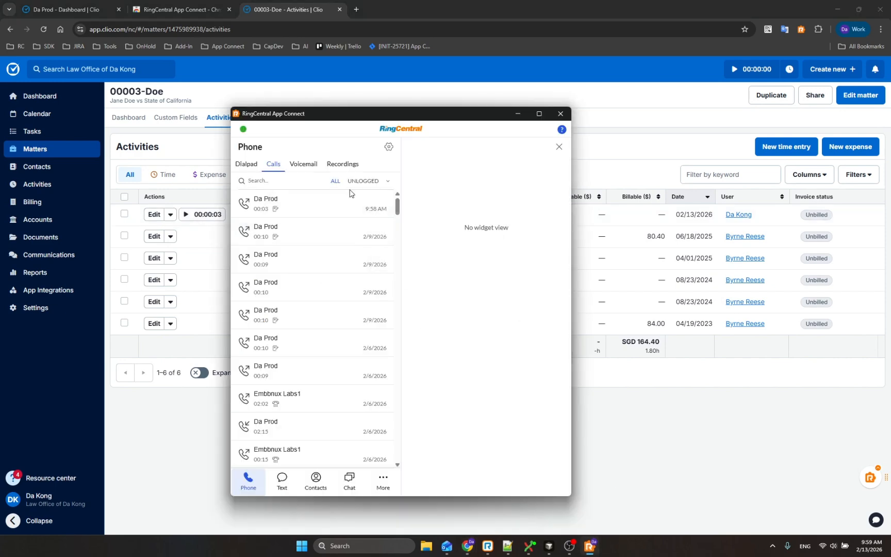
left_click(201, 217)
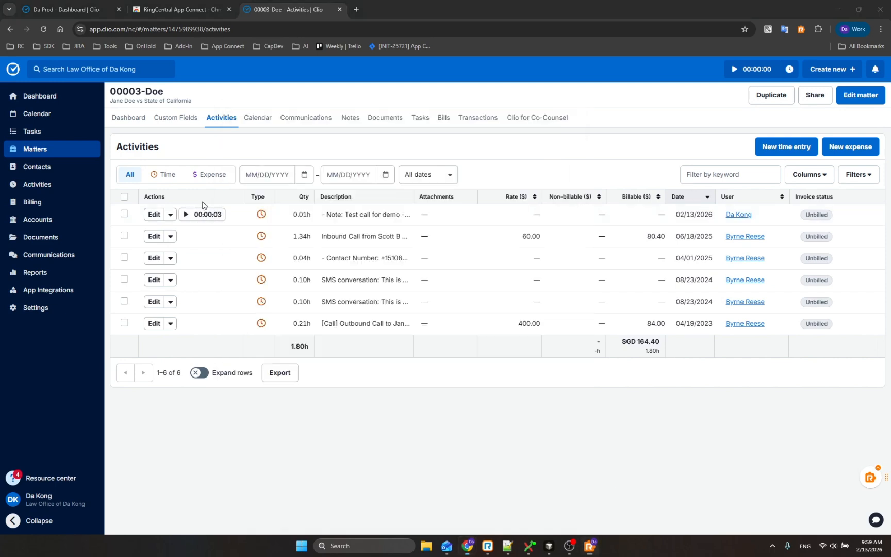
- Open the log form of an unlogged call in App Connect, examine the billable status choices and close the form unsaved
left_click(590, 546)
left_click(343, 260)
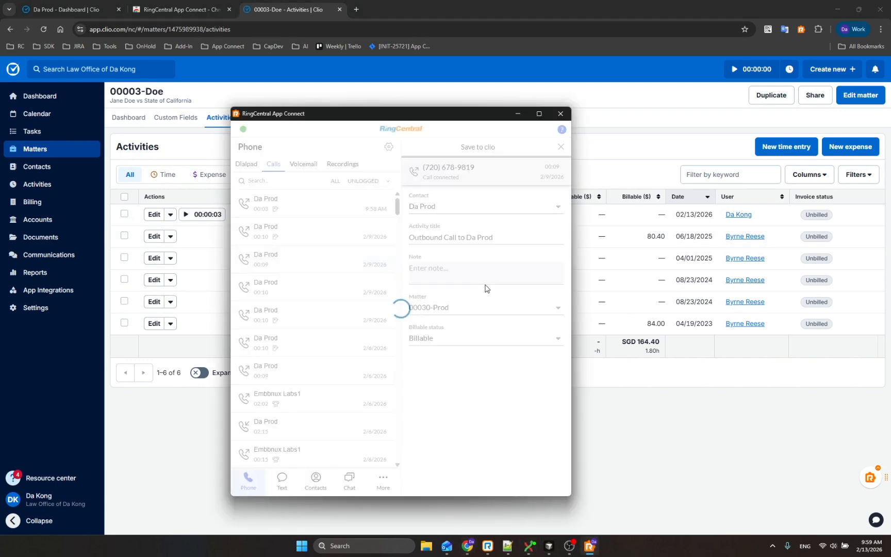
left_click(469, 345)
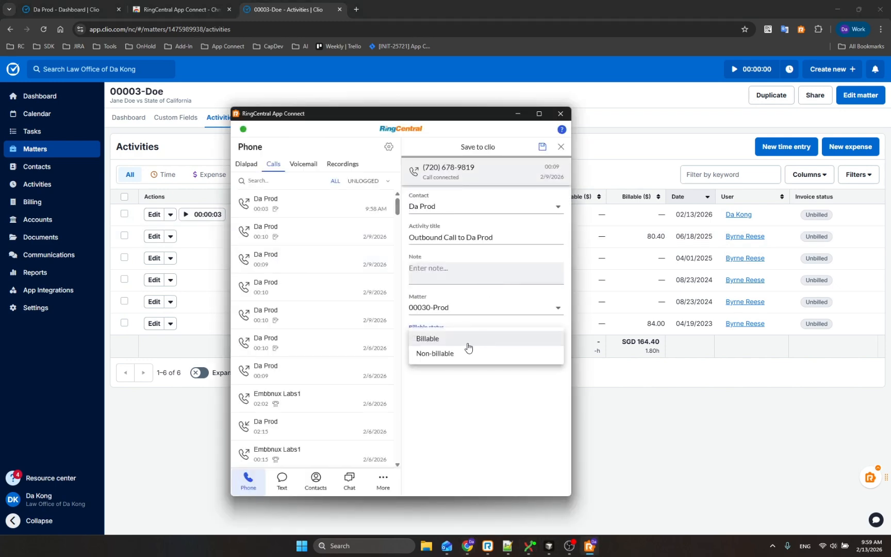
left_click(444, 443)
left_click(561, 147)
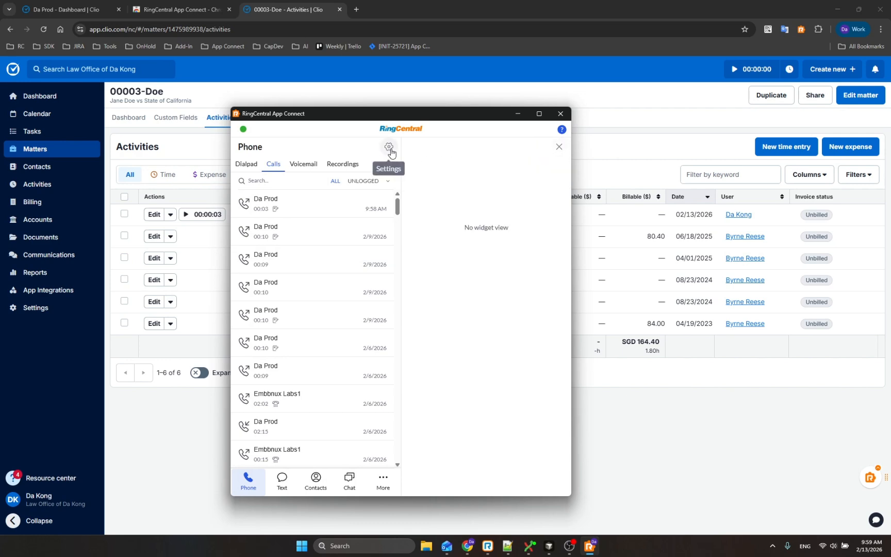
- Open App Connect's call and SMS logging settings and enable automatic logging of phone calls
left_click(389, 147)
left_click_drag(380, 115, 447, 101)
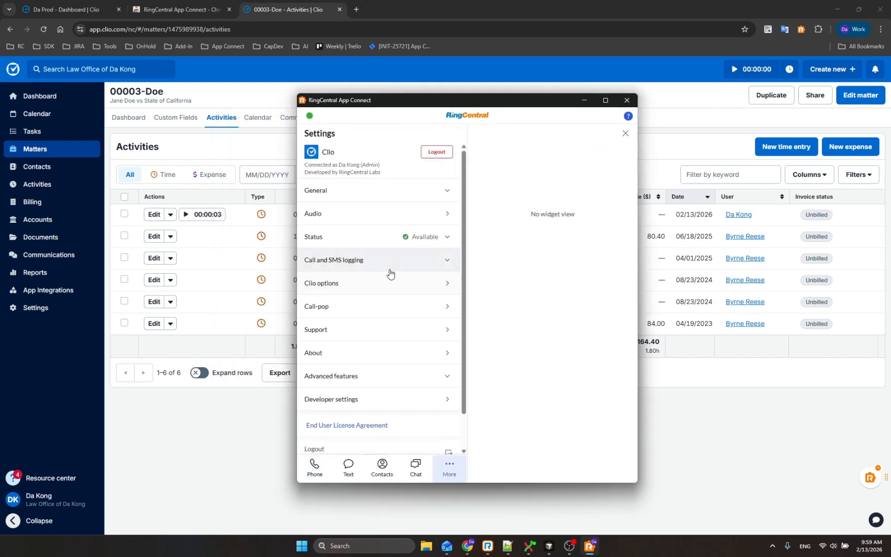
left_click(625, 134)
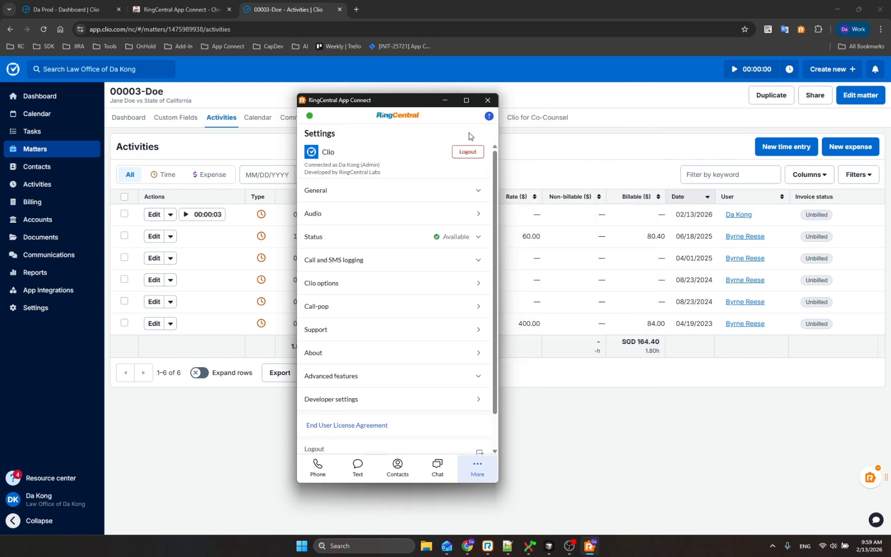
left_click_drag(388, 104, 432, 92)
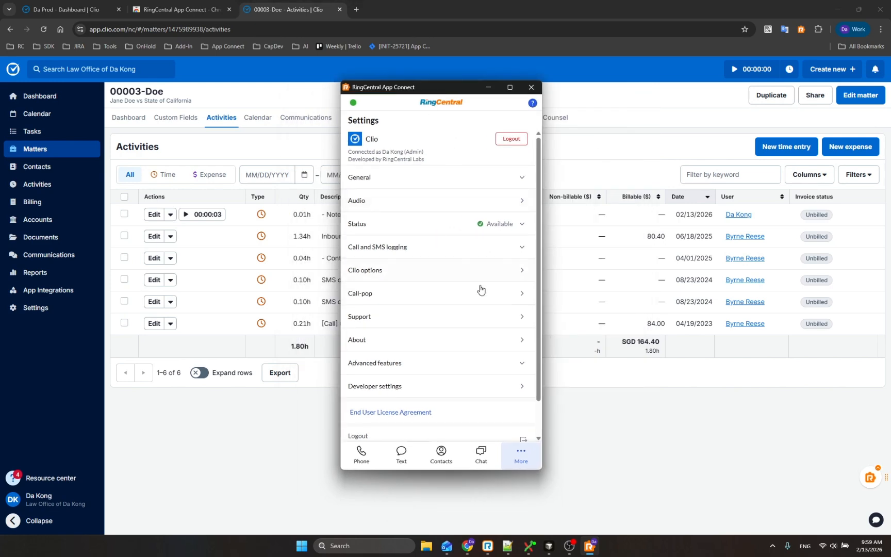
left_click(456, 254)
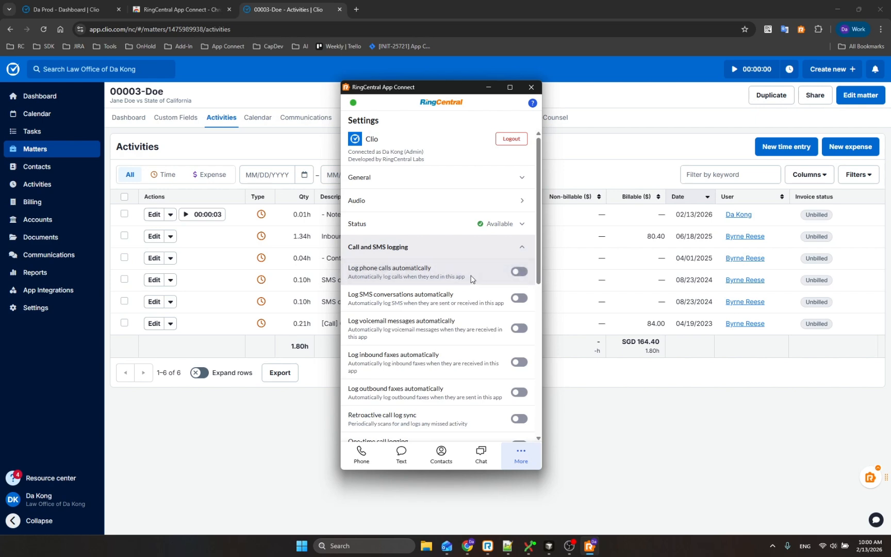
left_click(517, 274)
scroll(463, 348, "down", 3)
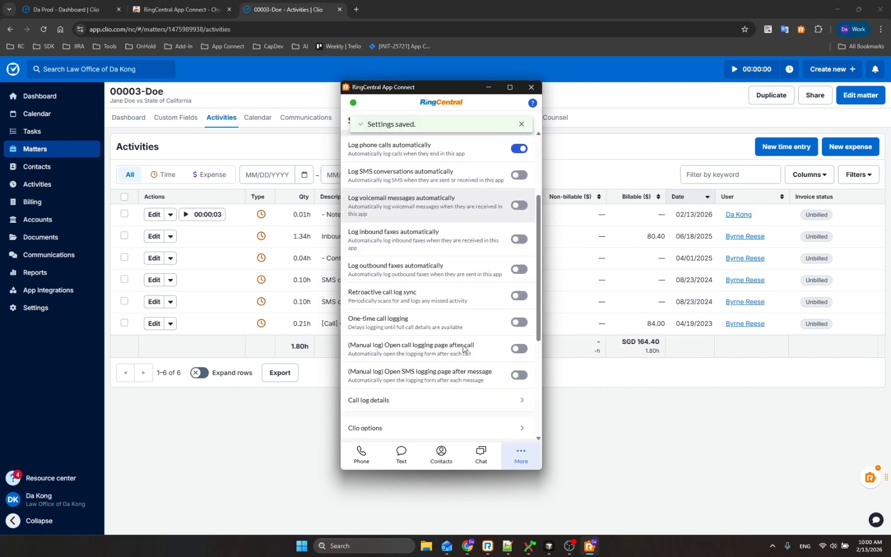
- Call the contact of the most recent call from the call history and hang up once the call is connected
scroll(462, 349, "up", 3)
left_click(361, 454)
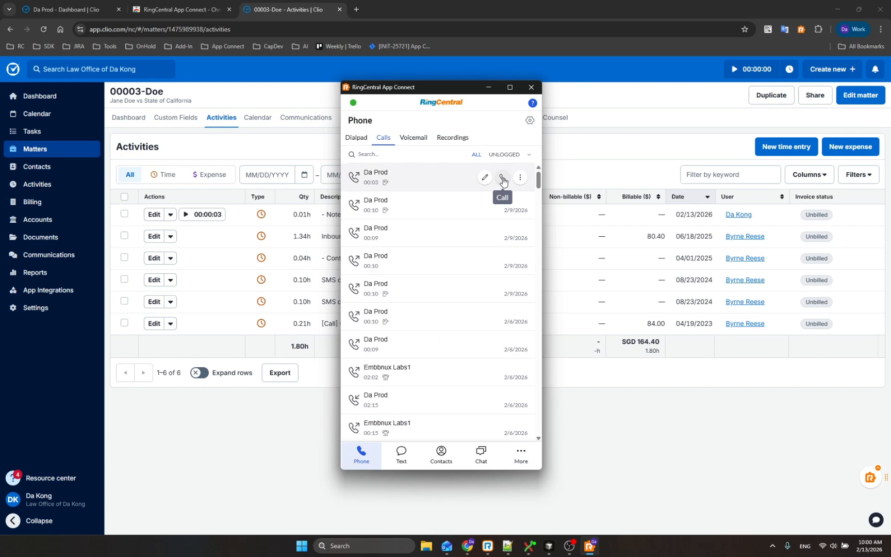
left_click(503, 179)
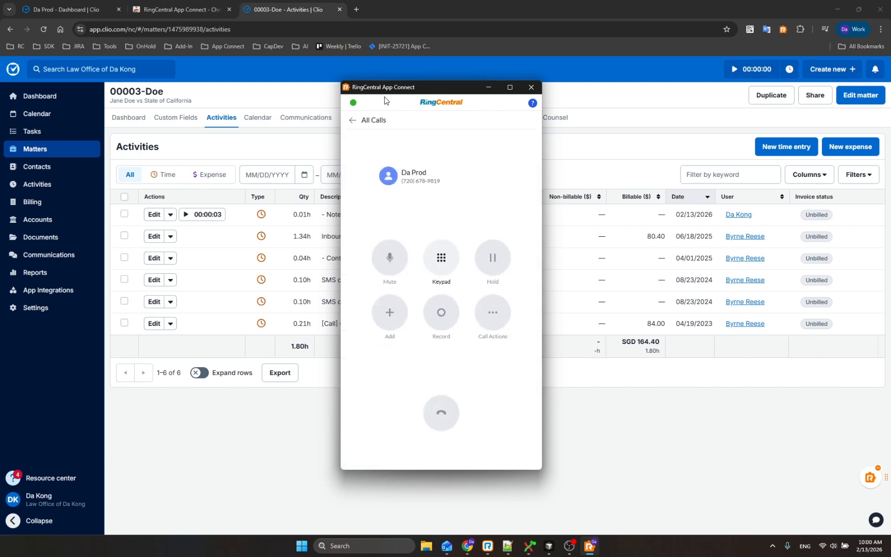
left_click_drag(407, 89, 334, 93)
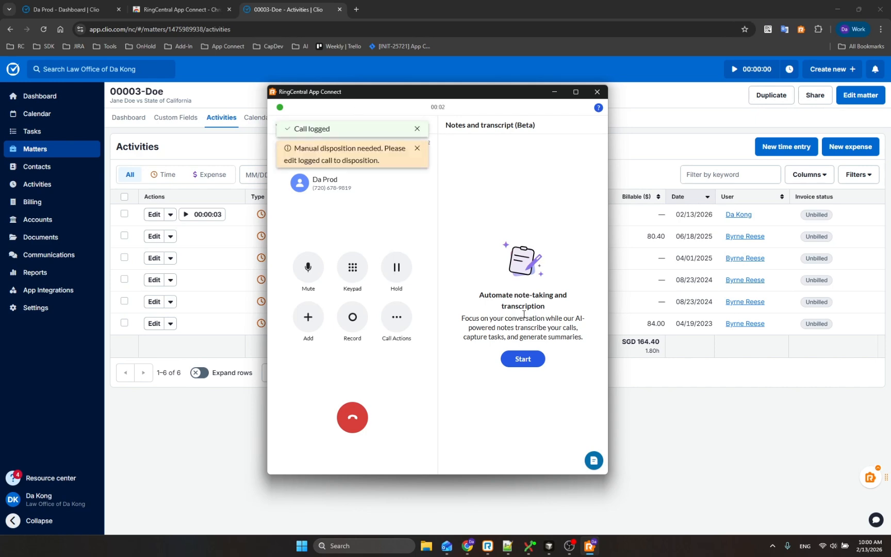
left_click_drag(330, 128, 350, 121)
left_click(312, 129)
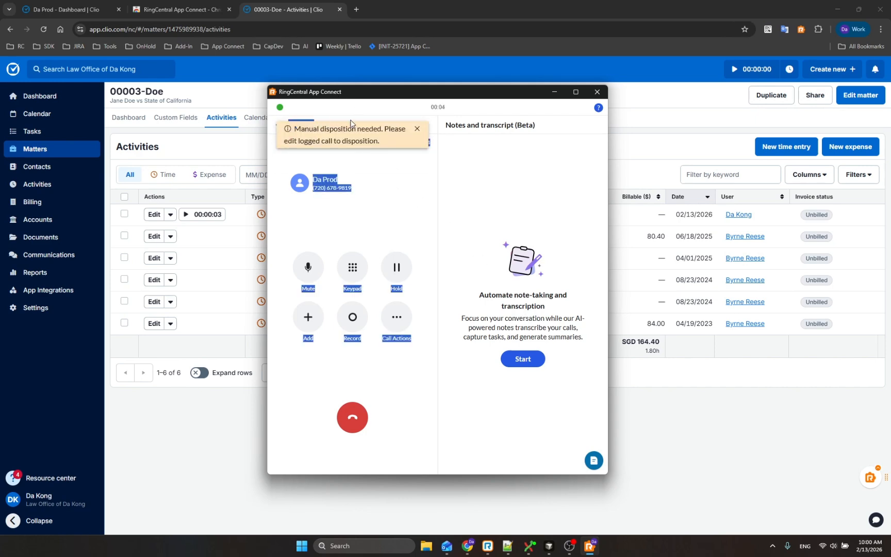
left_click(353, 417)
left_click(309, 142)
left_click(347, 123)
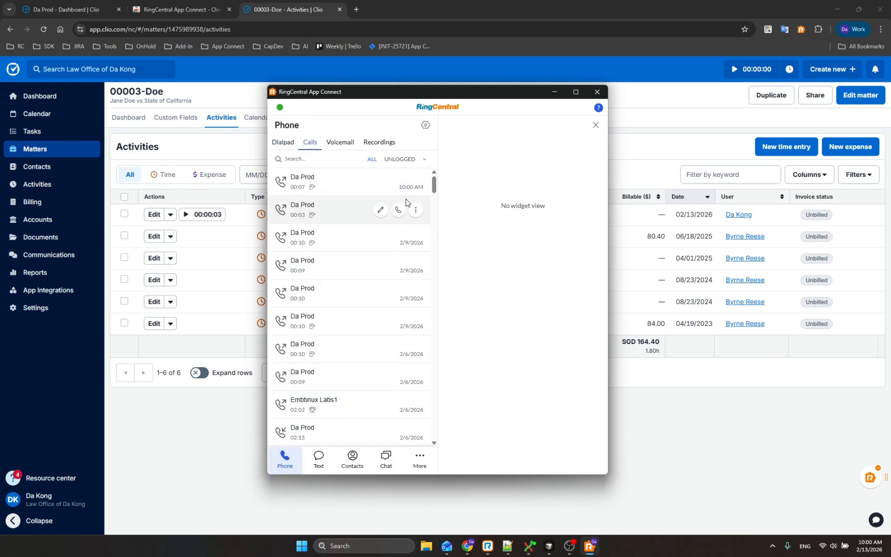
- Open the log of the newest call for editing and examine its note, matter and billable status fields
left_click(379, 183)
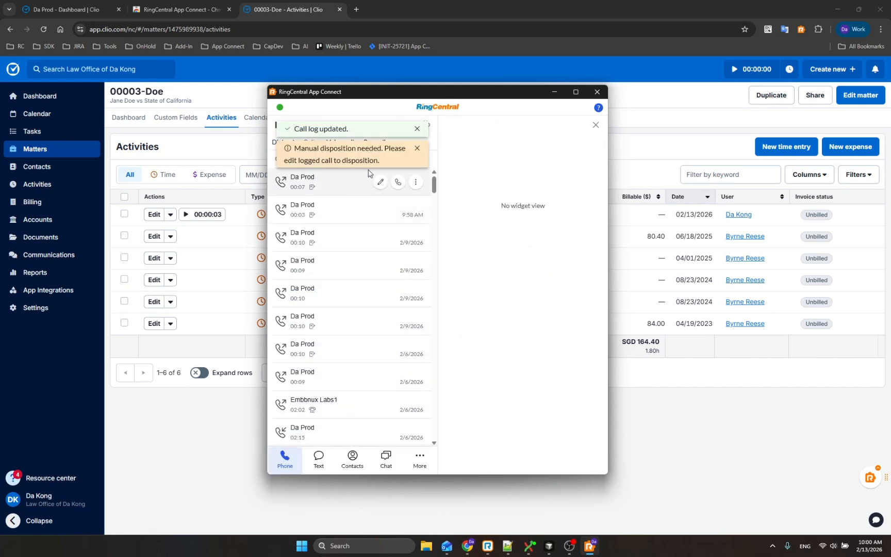
left_click_drag(359, 159, 317, 137)
left_click(297, 150)
left_click(335, 129)
triple_click(335, 128)
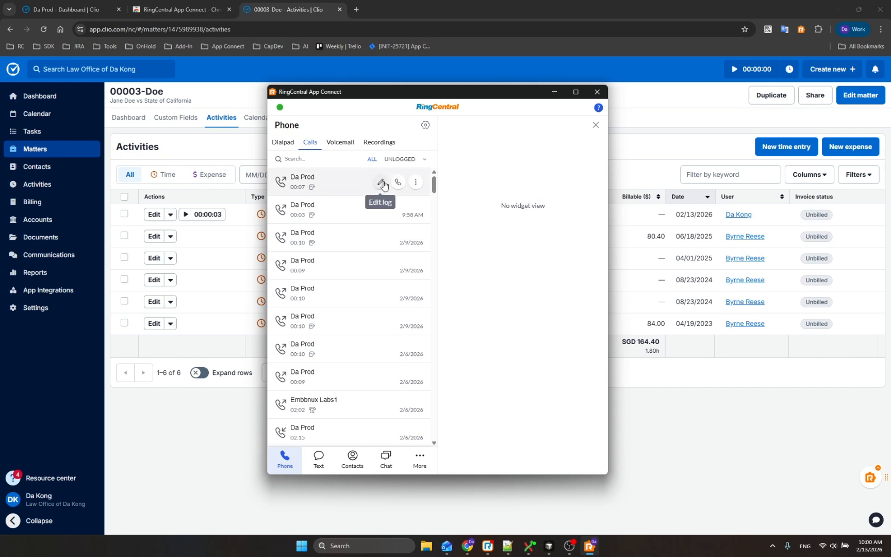
left_click(382, 182)
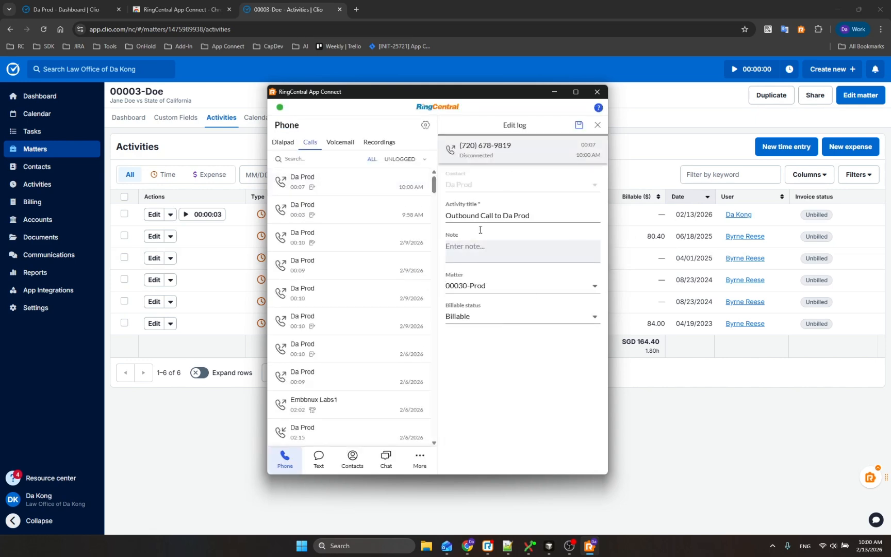
left_click(520, 243)
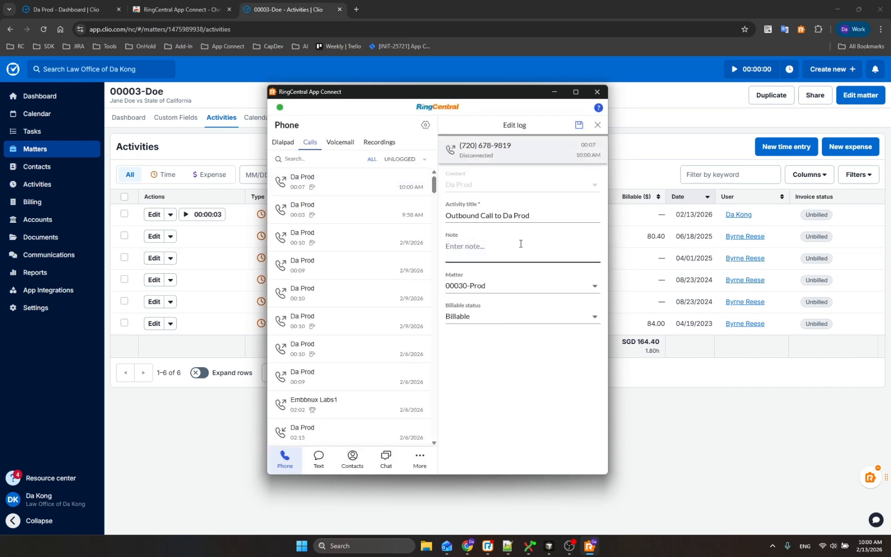
left_click(494, 288)
left_click(467, 287)
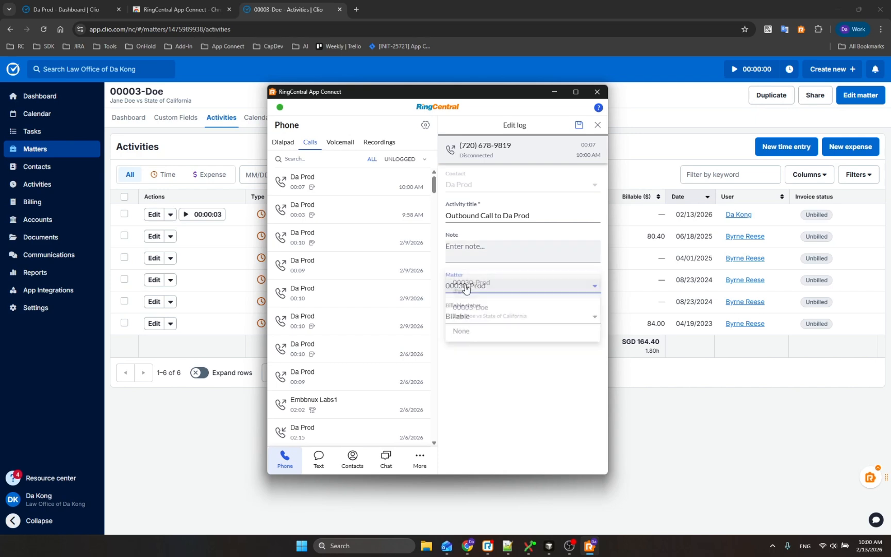
- Open the contact's record in Clio from the newest call and examine that call's matter and details in the communications
left_click(417, 184)
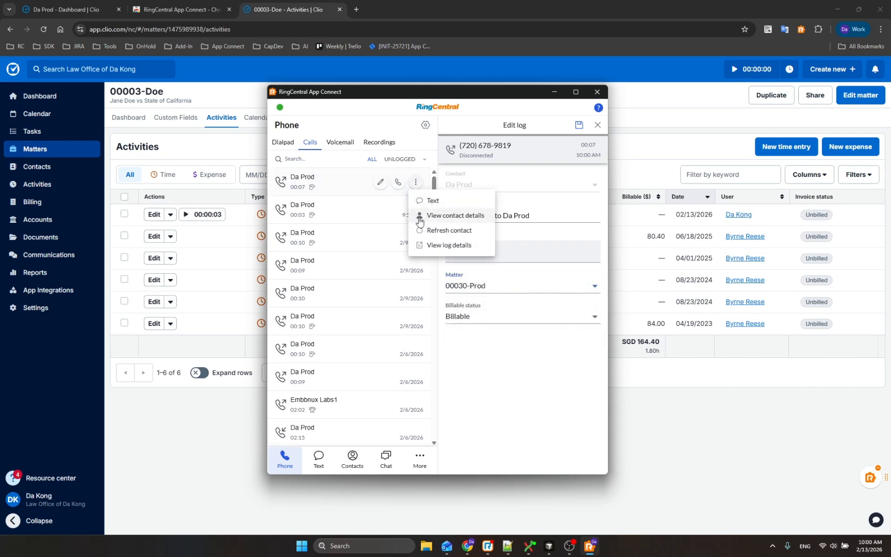
left_click(446, 215)
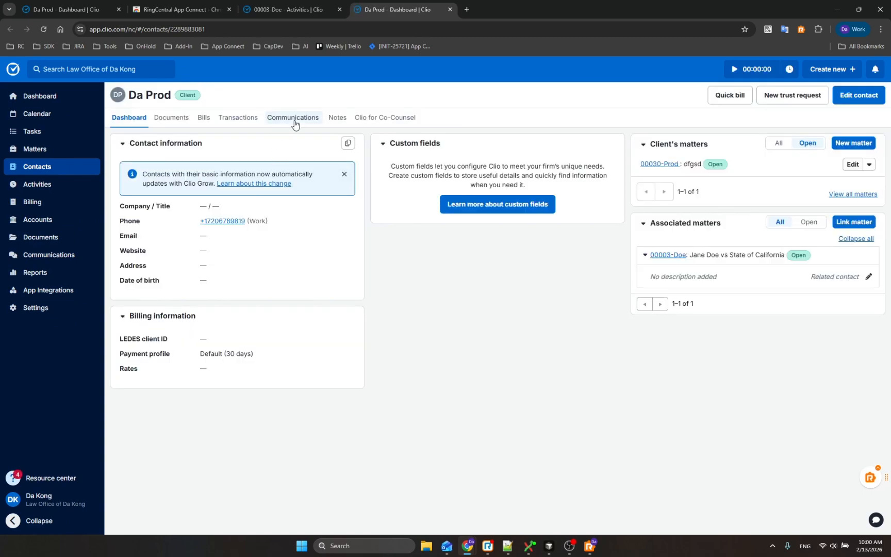
left_click(294, 118)
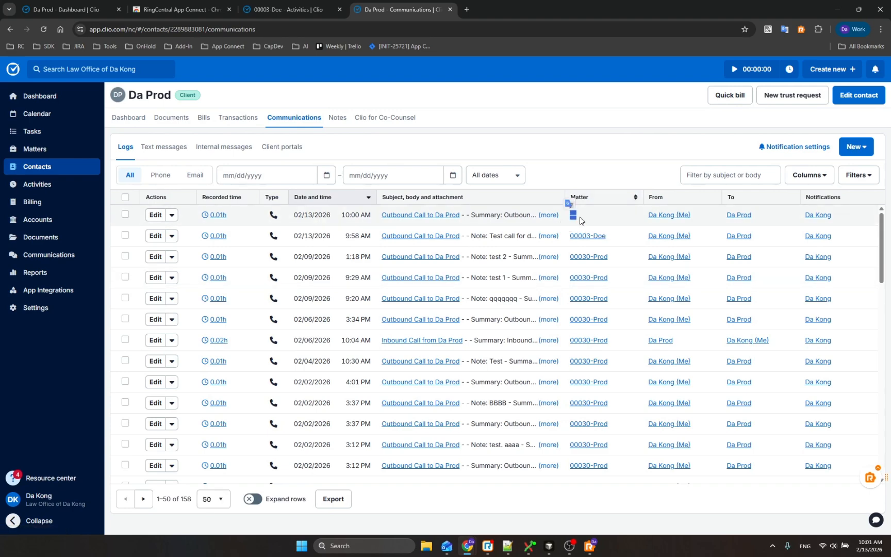
double_click(572, 217)
left_click(549, 215)
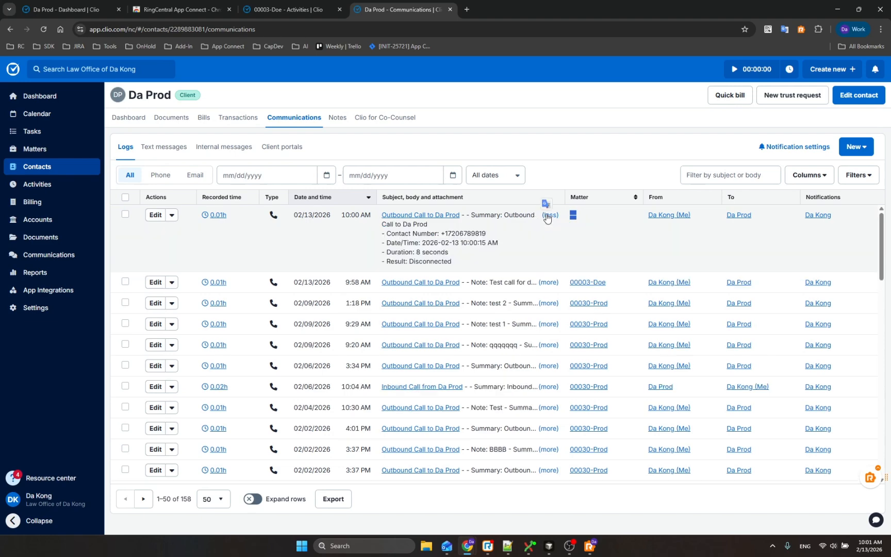
left_click(547, 204)
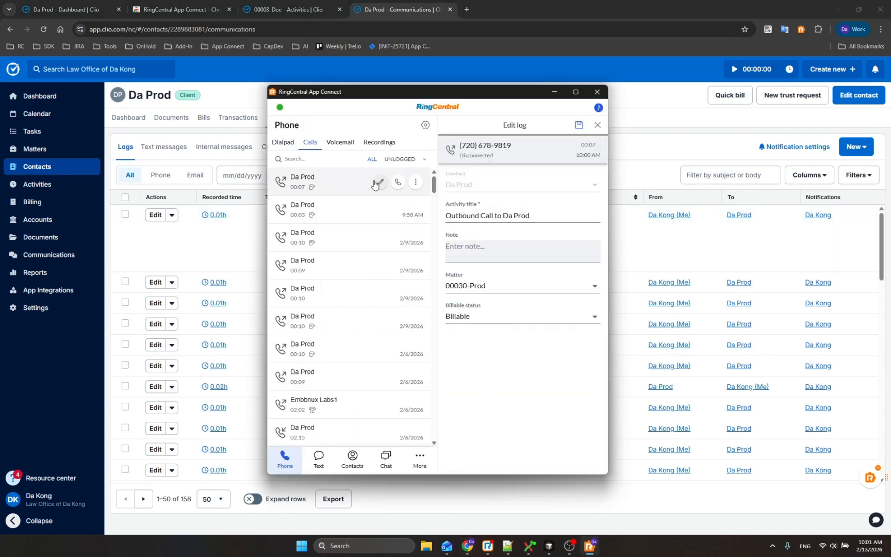
- Reopen the newest call's log in App Connect, assign it to matter 00030 and save it
left_click(597, 124)
left_click(381, 183)
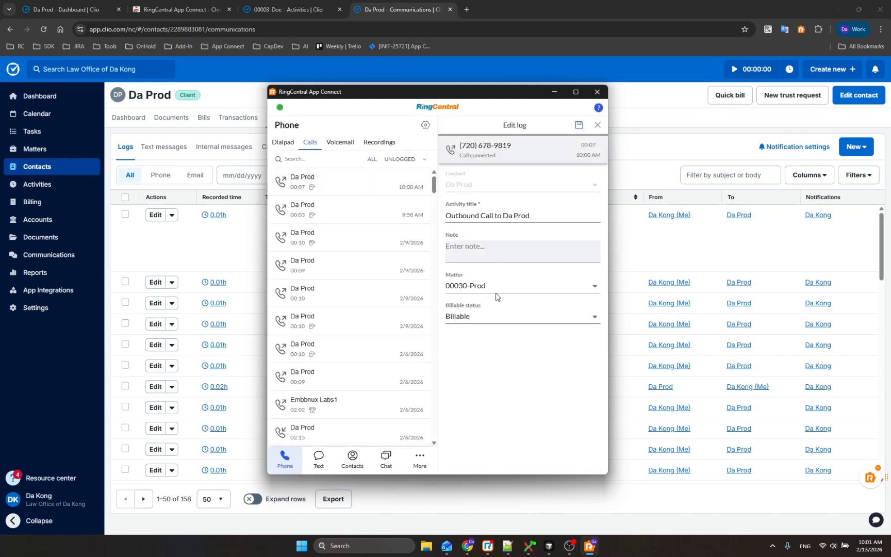
left_click(498, 295)
left_click(503, 311)
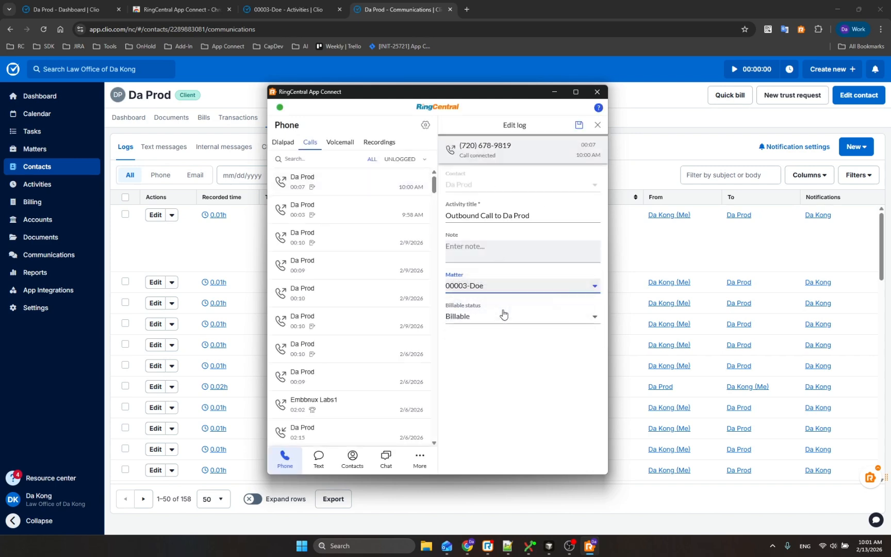
left_click(473, 283)
left_click(494, 267)
left_click(579, 125)
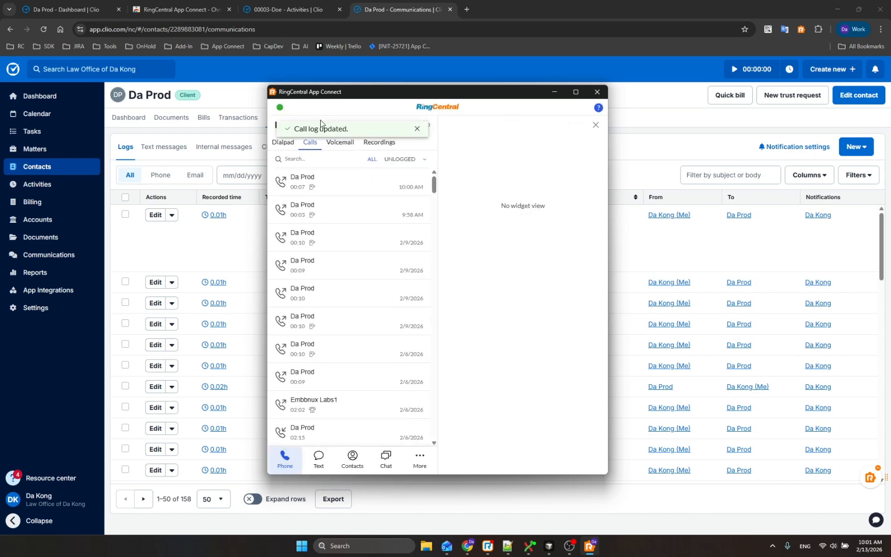
triple_click(320, 129)
- Reload the contact's communications in Clio and check the matter assigned to the newest call
left_click(43, 29)
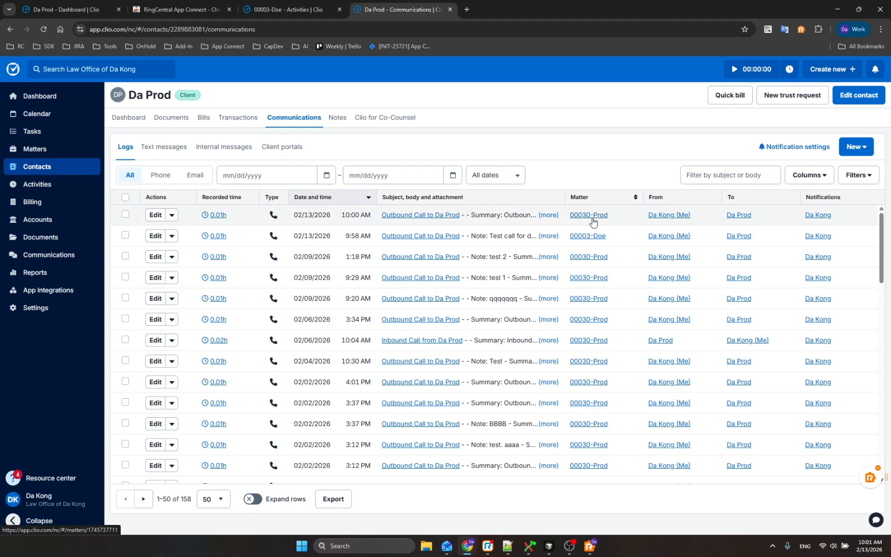
left_click(590, 546)
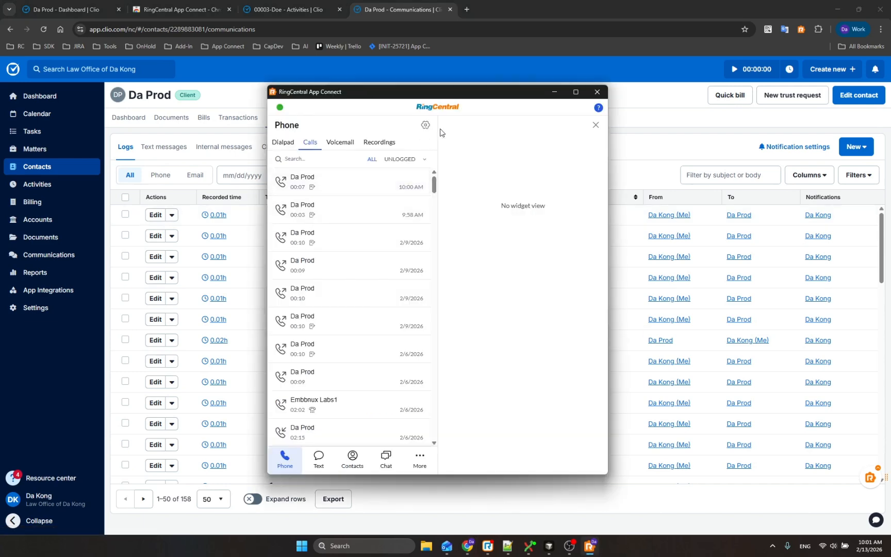
left_click(559, 56)
- Close the old matter activities tab and open associated matter 00003 from the contact's dashboard
left_click(119, 118)
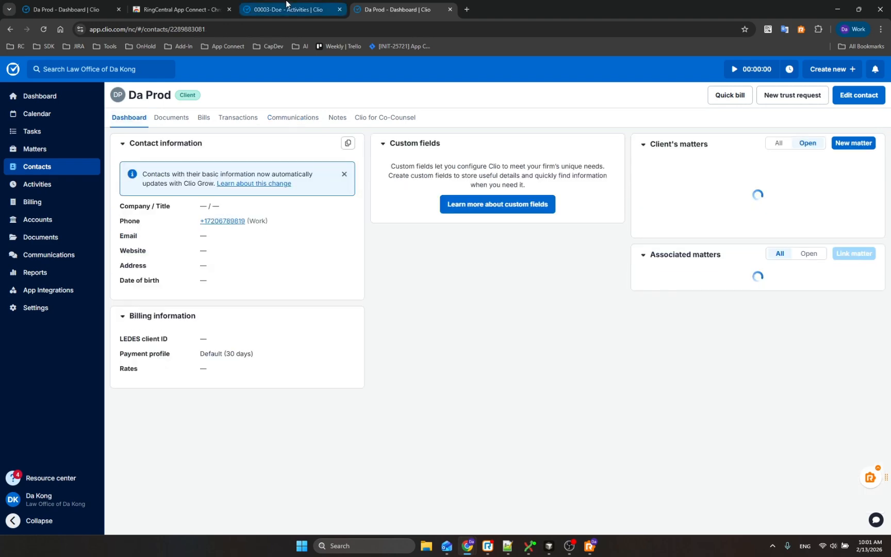
middle_click(287, 4)
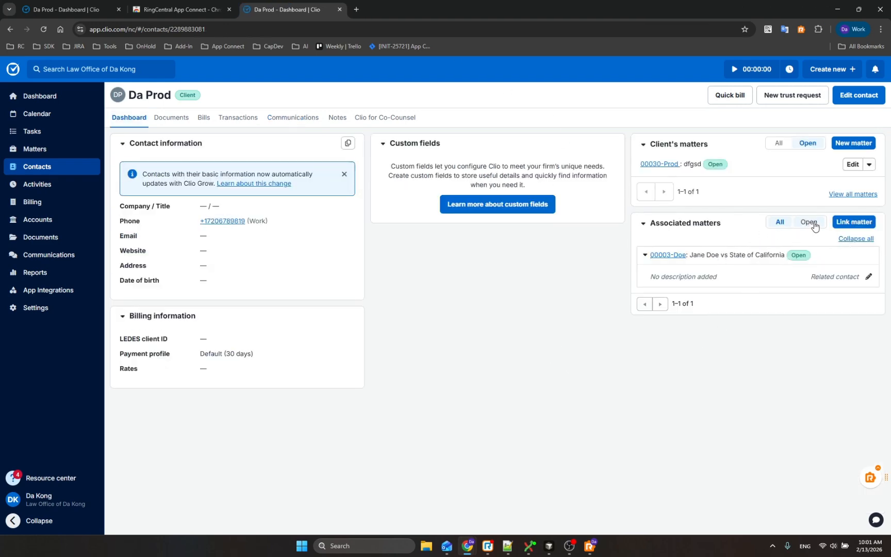
left_click(667, 255)
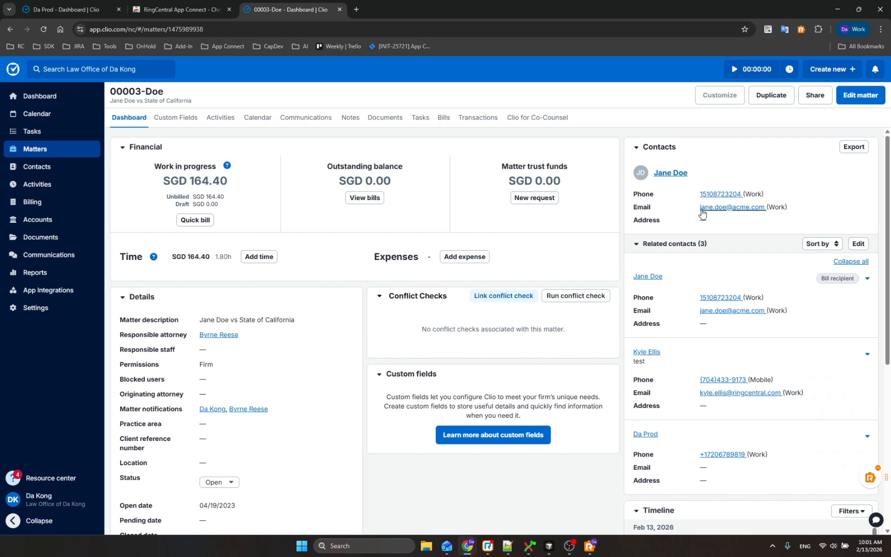
- Edit matter 00003 to remove the called contact from its related contacts and save the matter
left_click(861, 97)
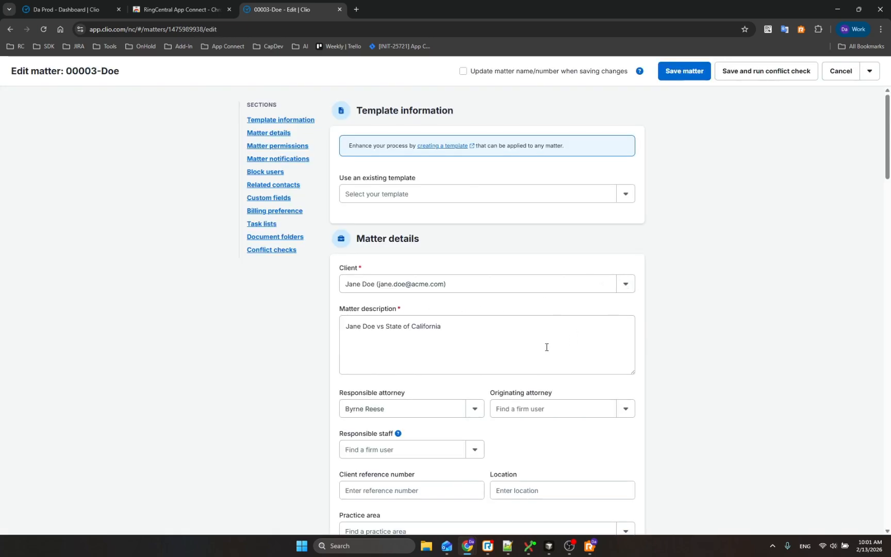
scroll(546, 347, "down", 5)
scroll(546, 351, "down", 4)
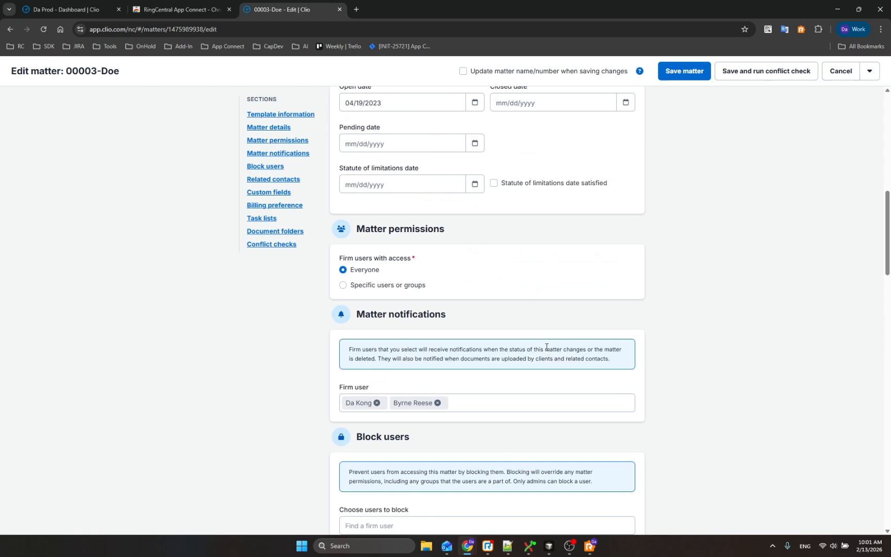
scroll(253, 379, "down", 12)
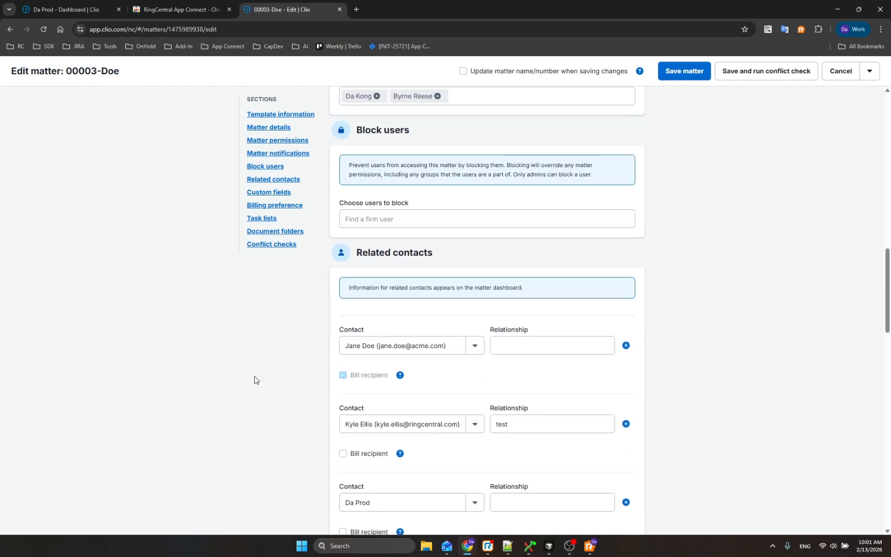
scroll(288, 370, "up", 4)
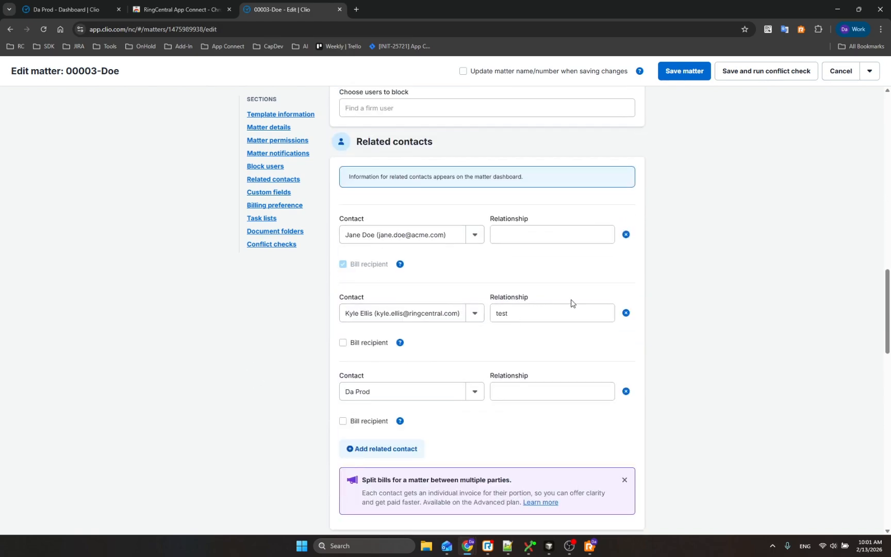
left_click(626, 392)
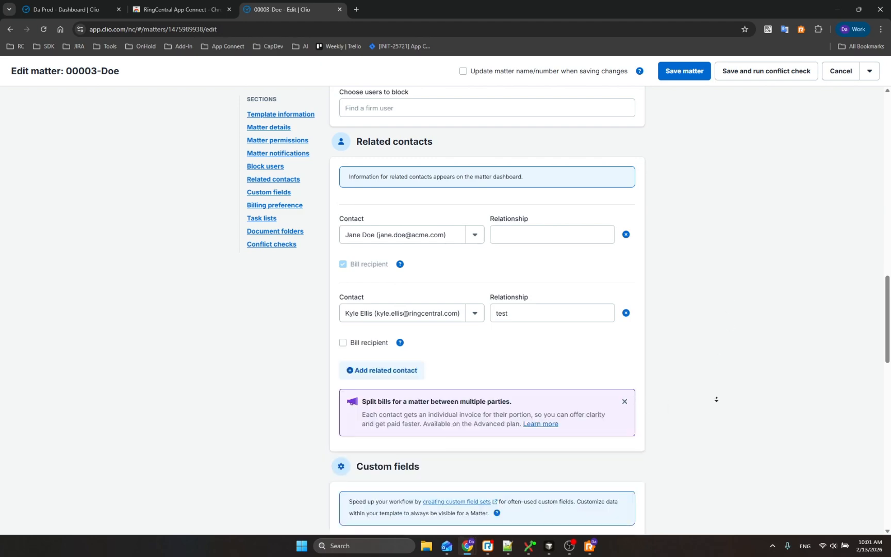
scroll(716, 399, "down", 10)
left_click(686, 72)
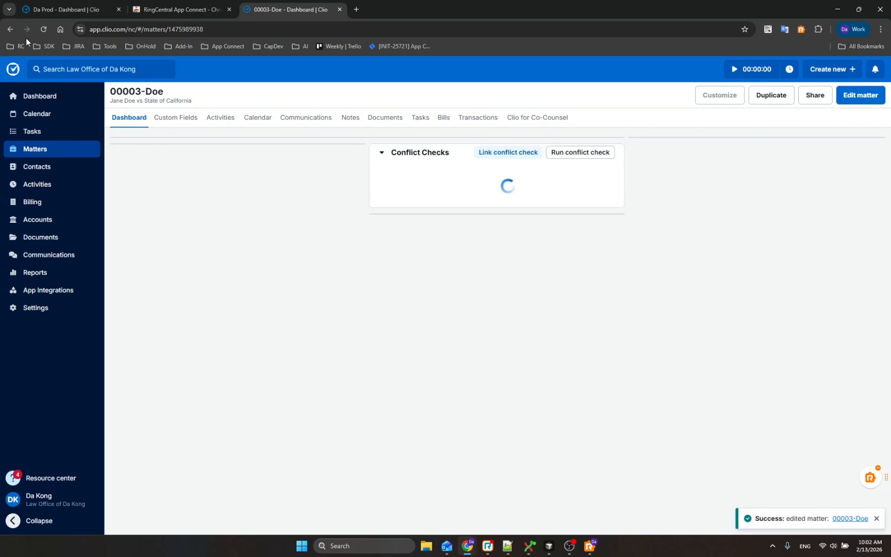
- Return to the contact's dashboard in Clio and refresh the contact from the newest call in App Connect, closing the empty side panel
right_click(9, 29)
left_click(49, 71)
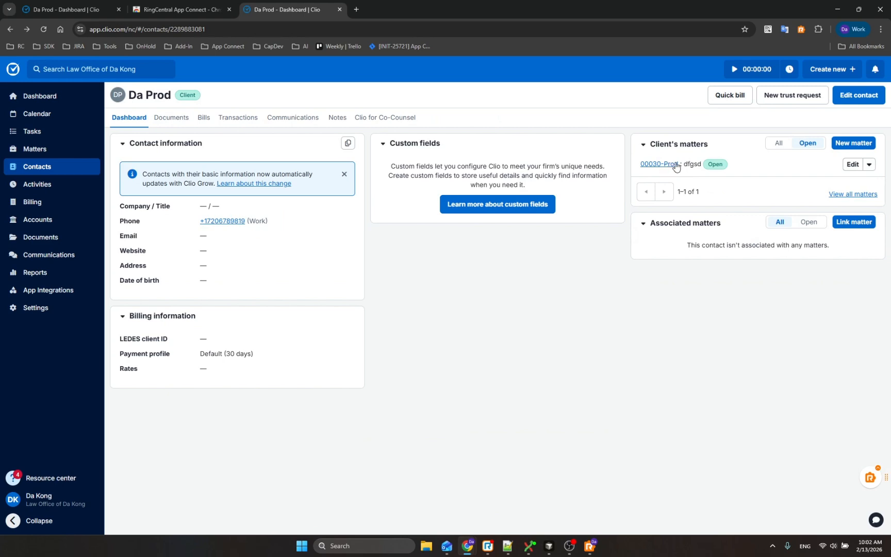
left_click(590, 545)
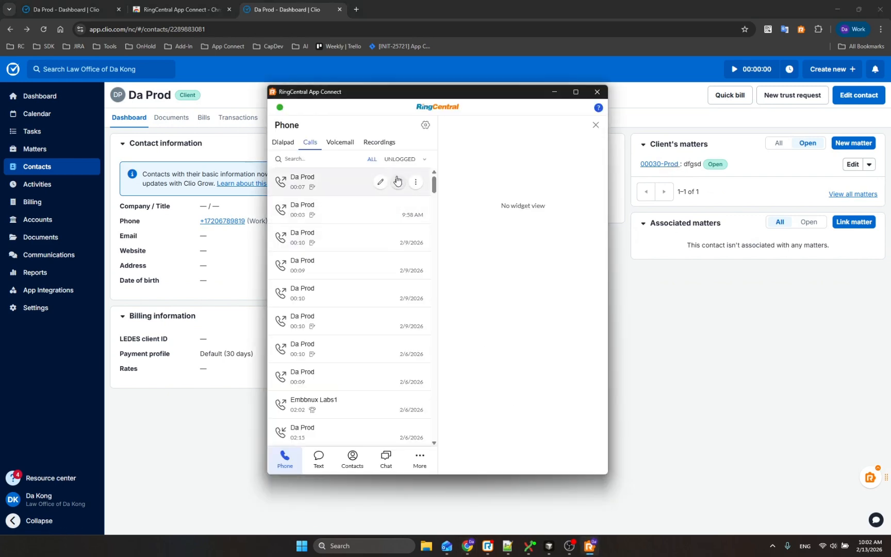
left_click(416, 182)
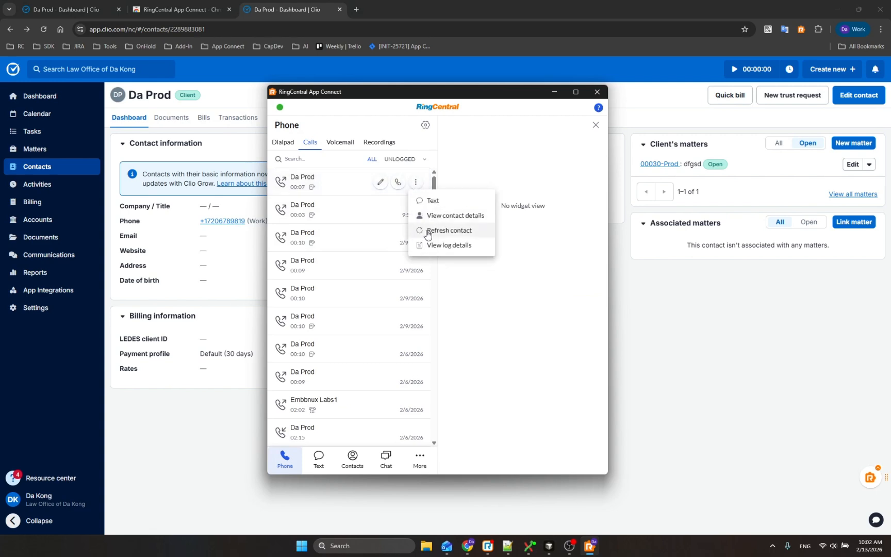
left_click(428, 230)
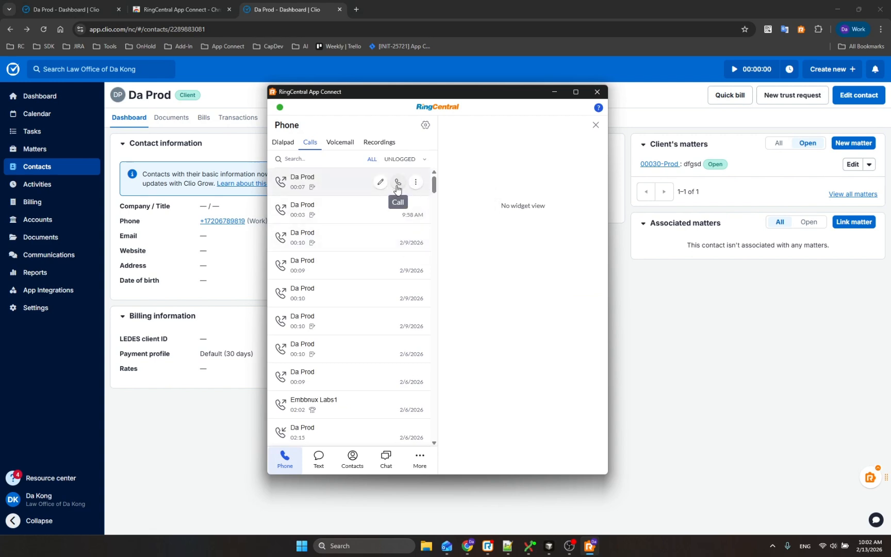
left_click(595, 125)
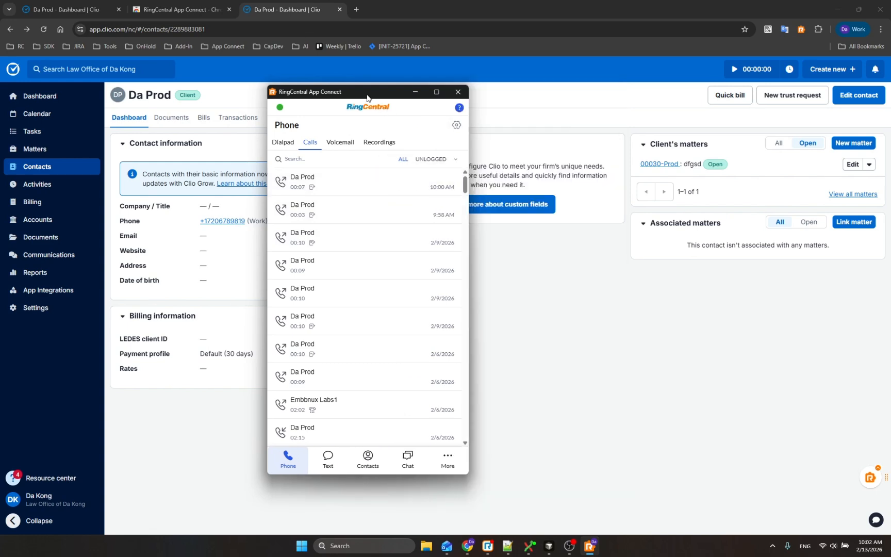
left_click_drag(367, 96, 435, 111)
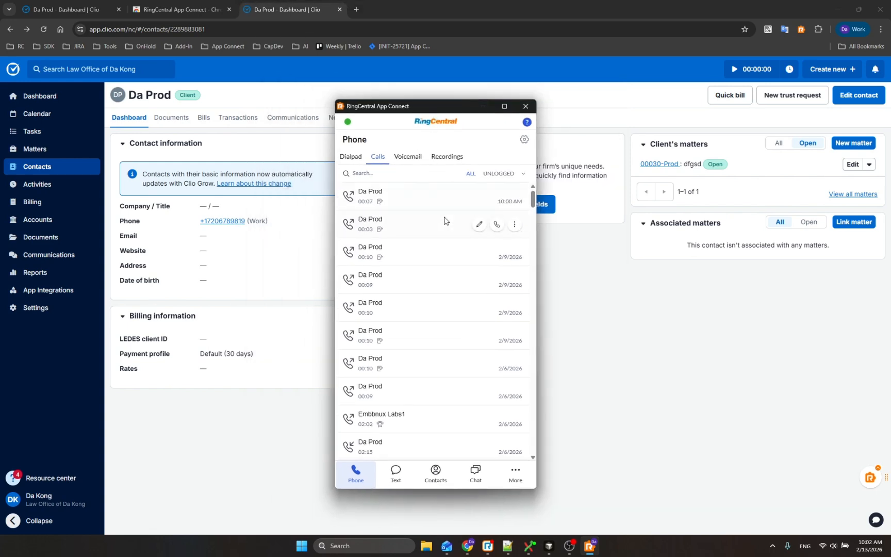
- Call the contact again from the newest call entry, end the call once connected, and show the call history
left_click(497, 195)
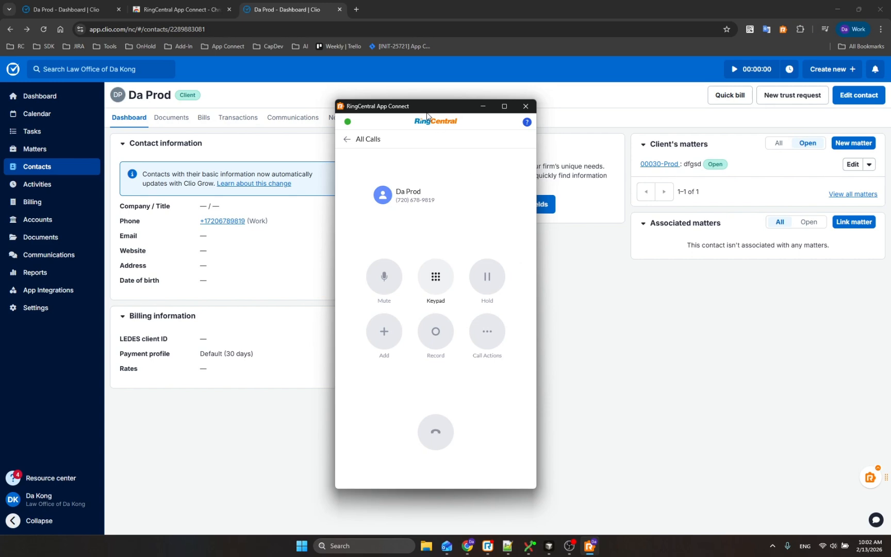
left_click_drag(422, 111, 344, 111)
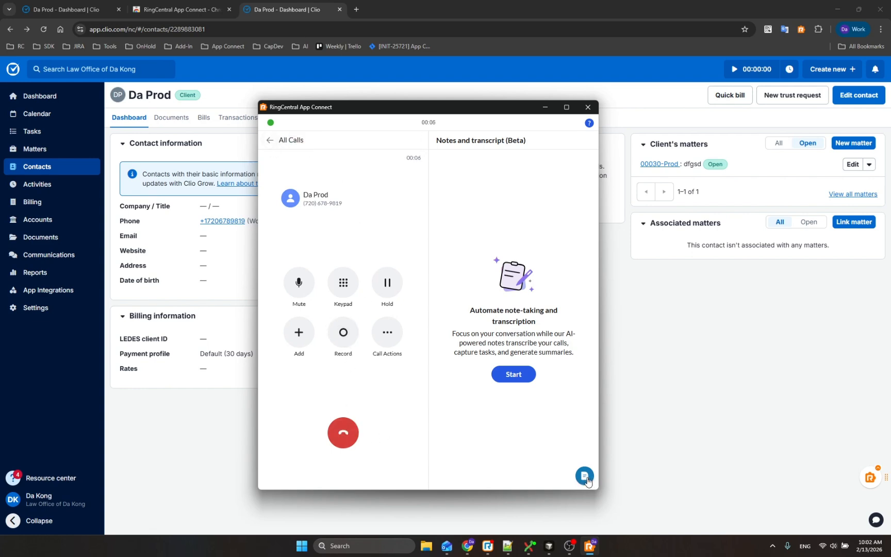
left_click(343, 432)
left_click(301, 158)
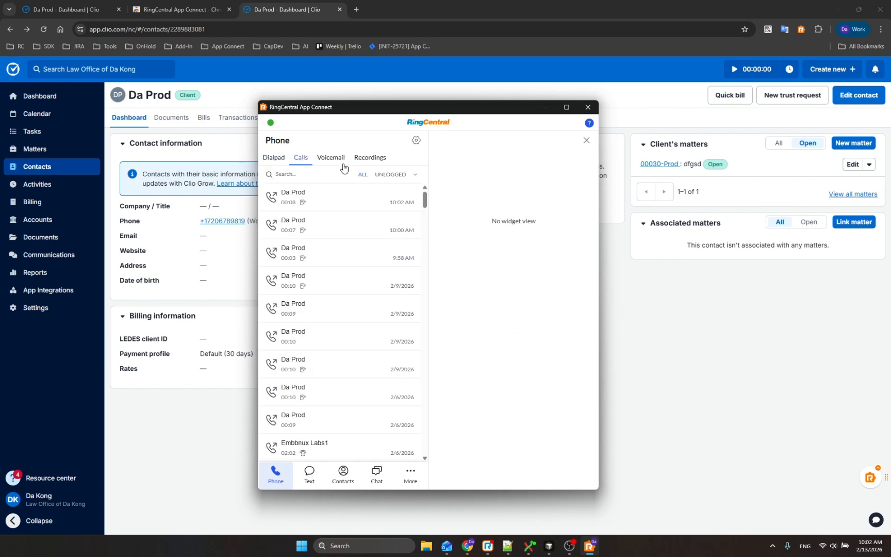
mouse_move(368, 194)
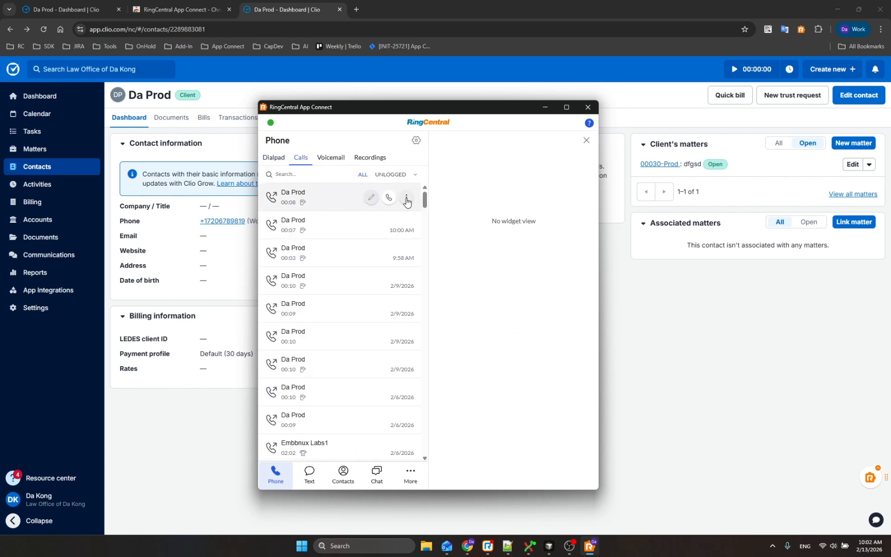
- Switch to Clio, open the contact's communications, and expand the newest call's entry to check its details and assigned matter
left_click(224, 93)
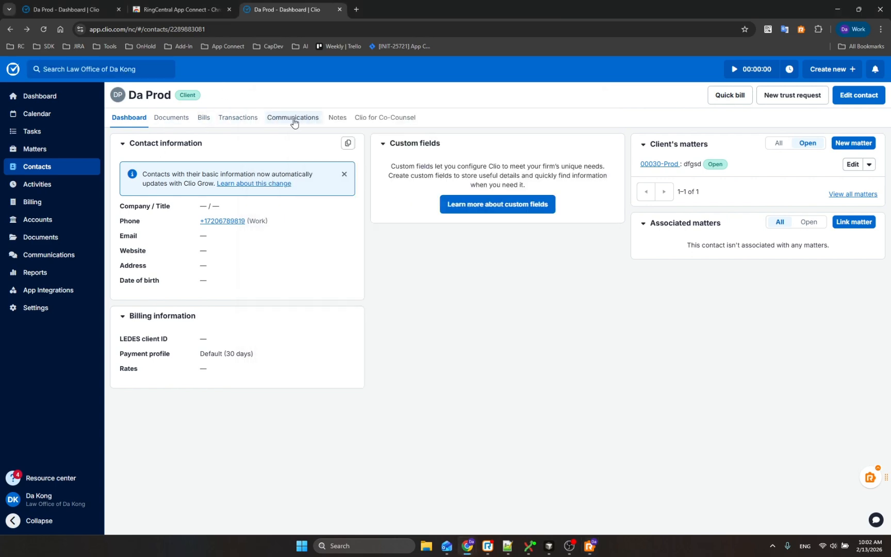
left_click(294, 118)
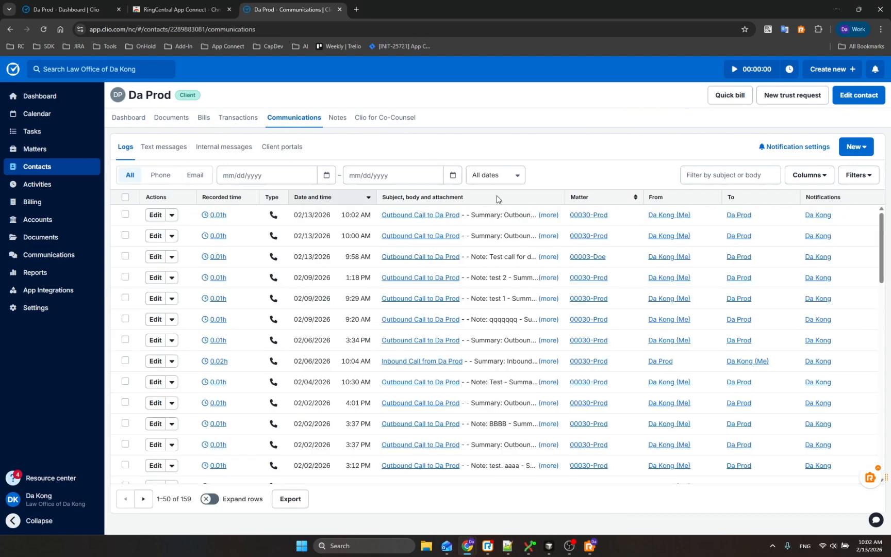
left_click(548, 215)
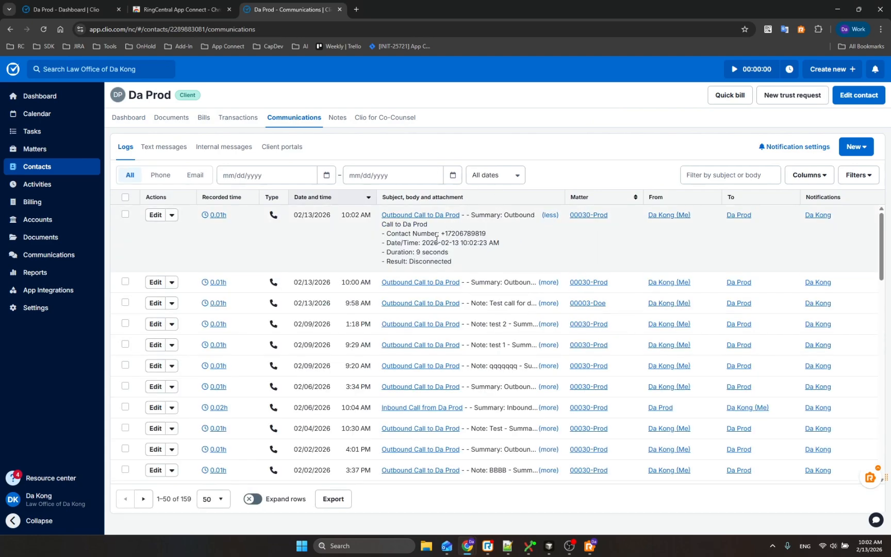
left_click_drag(417, 242, 499, 253)
left_click(509, 246)
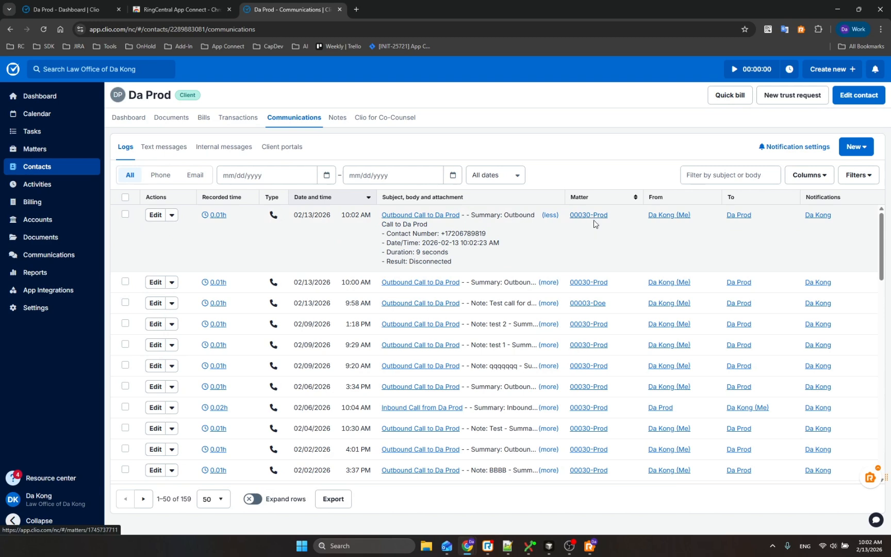
- Switch to App Connect, turn off automatic phone call logging in the call and SMS logging settings, and close the empty side panel
left_click(590, 545)
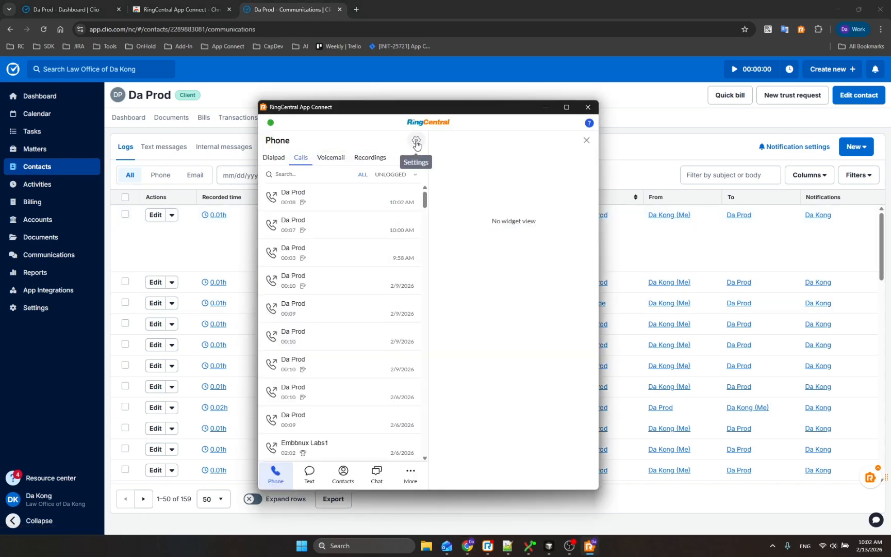
left_click(416, 140)
left_click(371, 267)
left_click(406, 292)
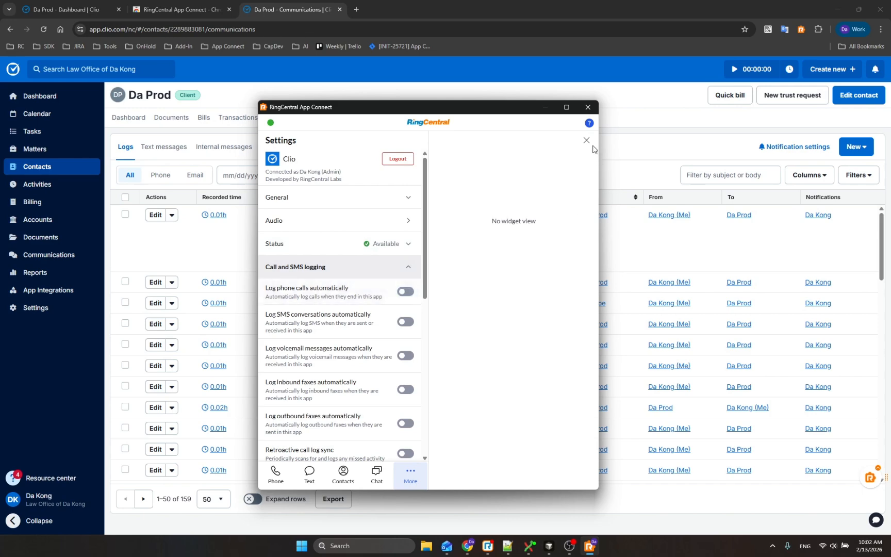
left_click(587, 141)
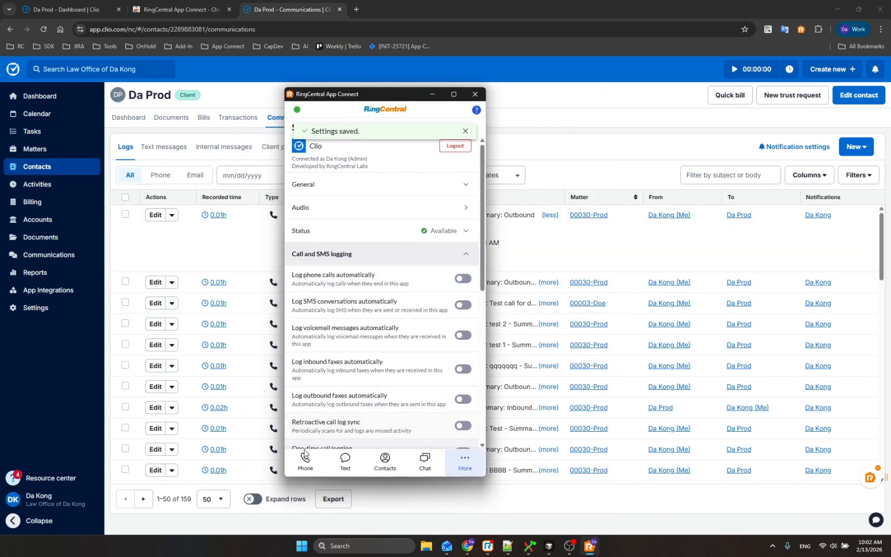
scroll(353, 348, "down", 3)
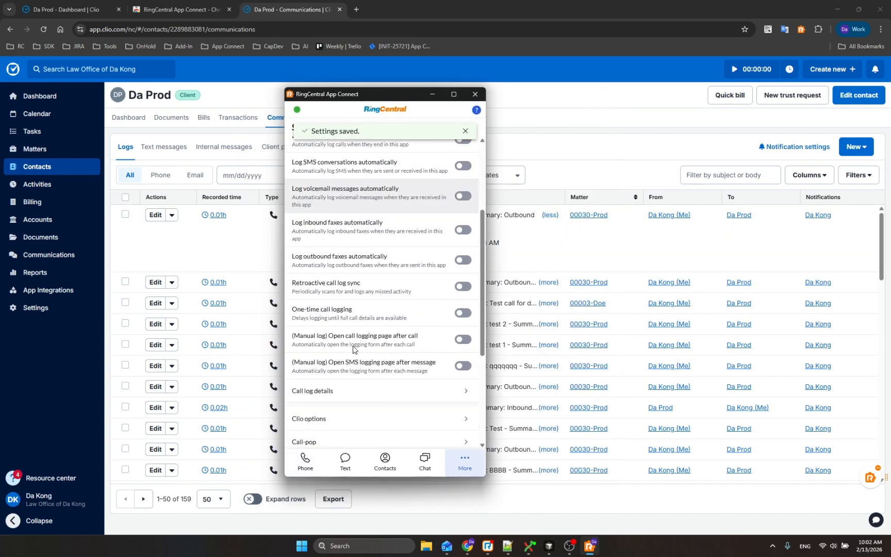
- Return to the call history and call the contact again from the newest call entry
left_click(306, 460)
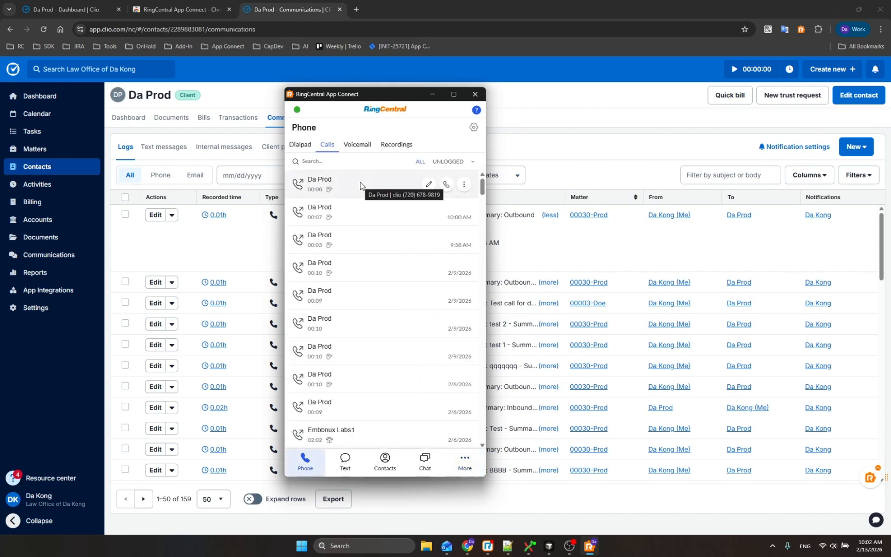
left_click(446, 184)
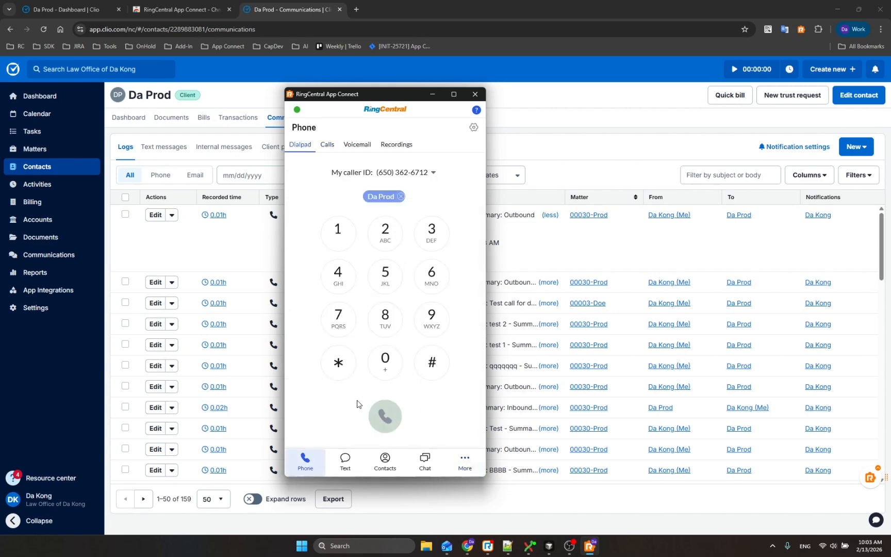
left_click_drag(386, 126, 325, 123)
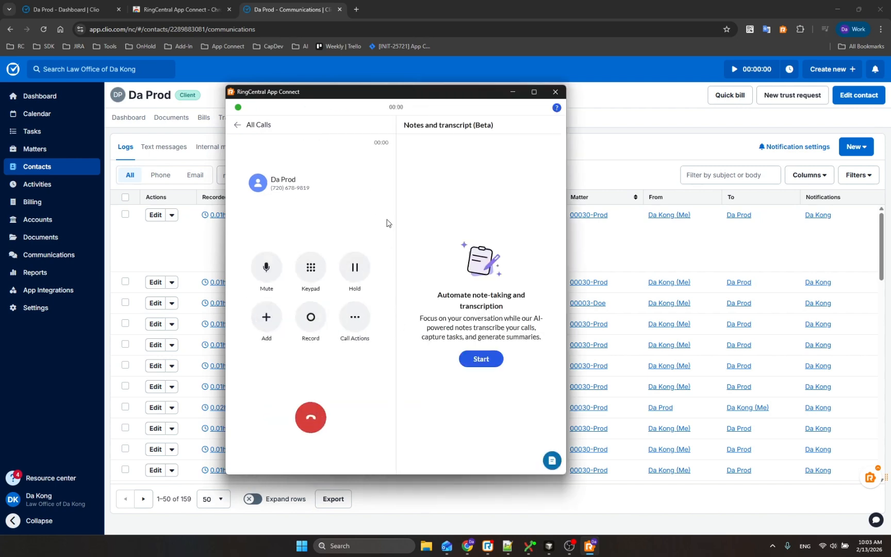
- Add the in-call note "test agent notes" with 2/13/2026 on a second line, and close the note editor
left_click(550, 460)
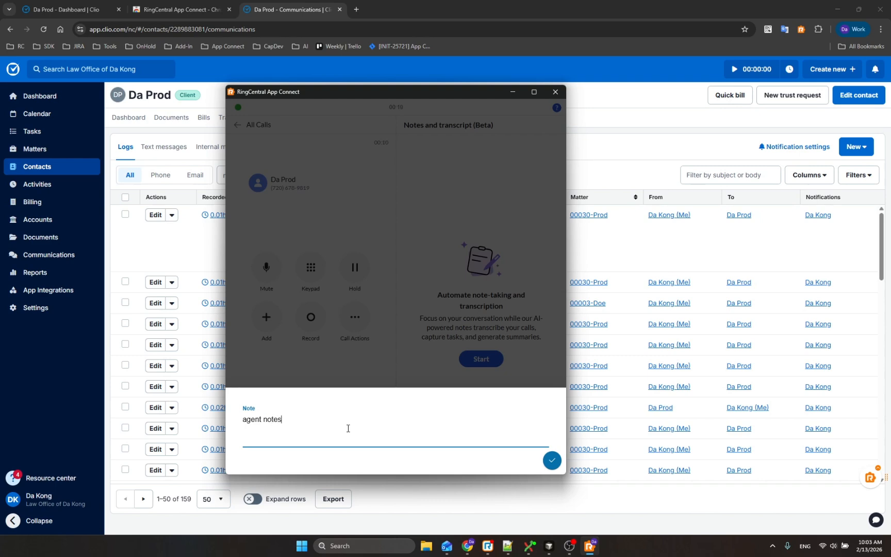
type("agent notes")
key("Home")
type("test")
type("6")
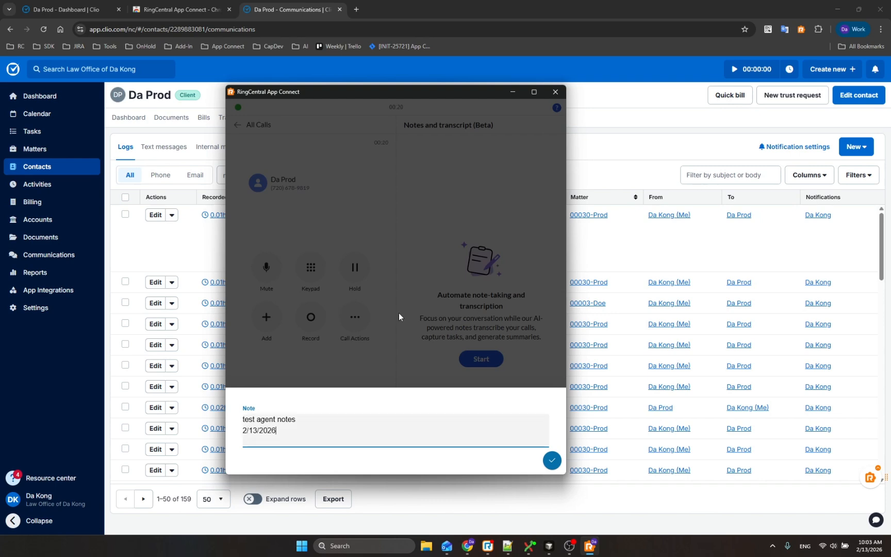
left_click(400, 311)
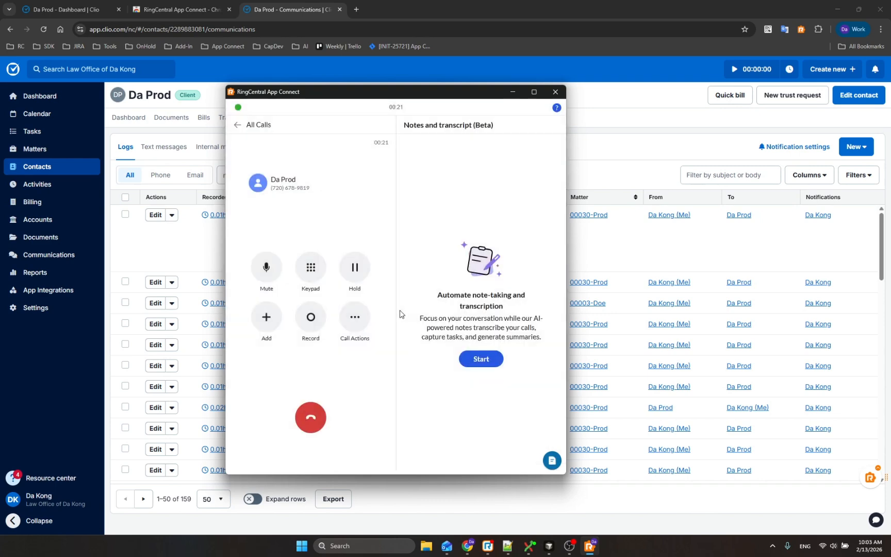
- End the call and open the Clio log form for the newest call in the call history
left_click(311, 419)
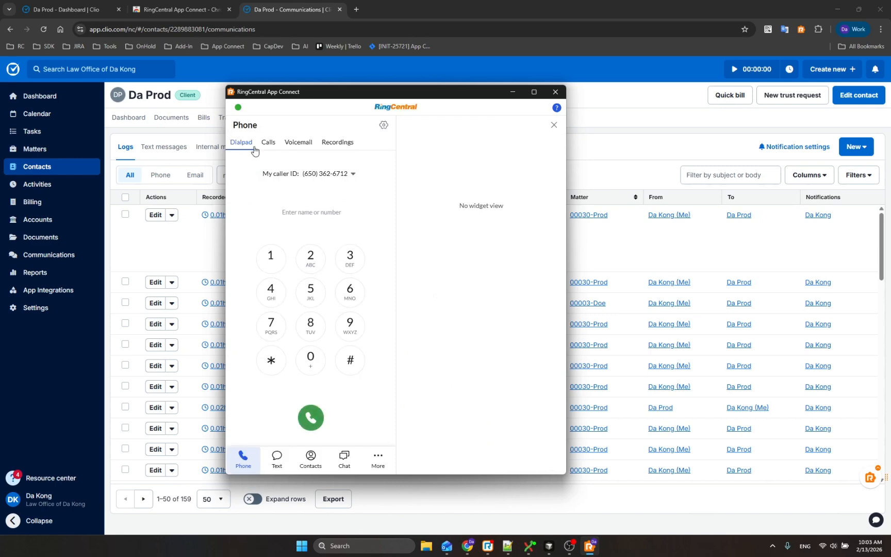
left_click(269, 143)
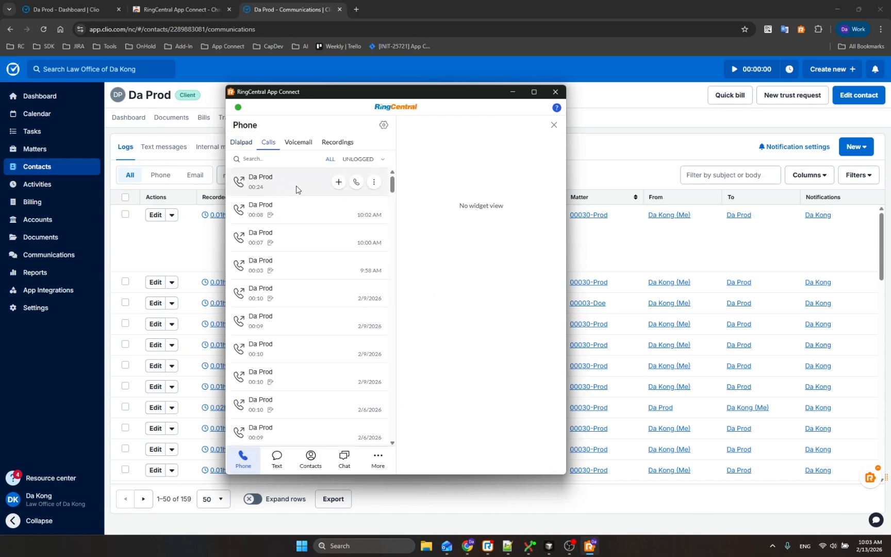
left_click(339, 182)
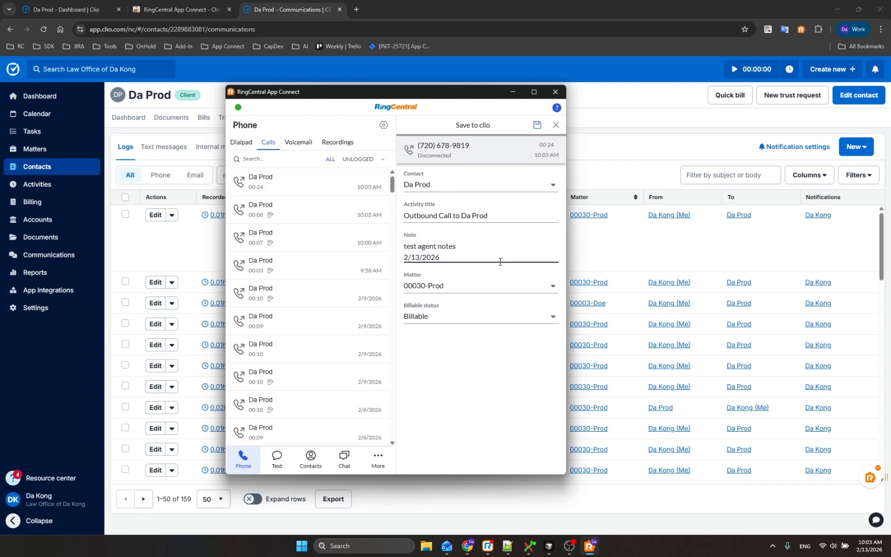
- Check the note carried into the call's log form and save the call log to Clio
key("ctrl+a")
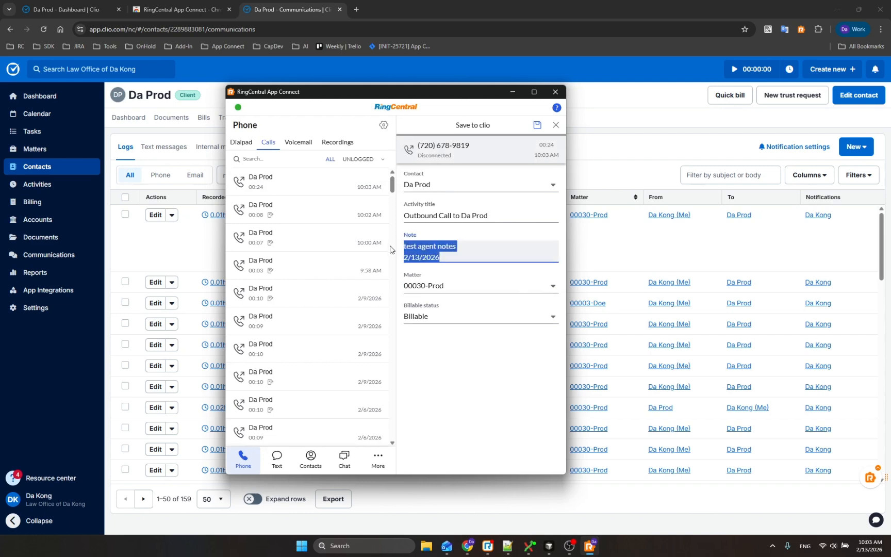
left_click(451, 256)
left_click_drag(450, 255, 396, 245)
left_click(449, 252)
left_click_drag(450, 255, 395, 247)
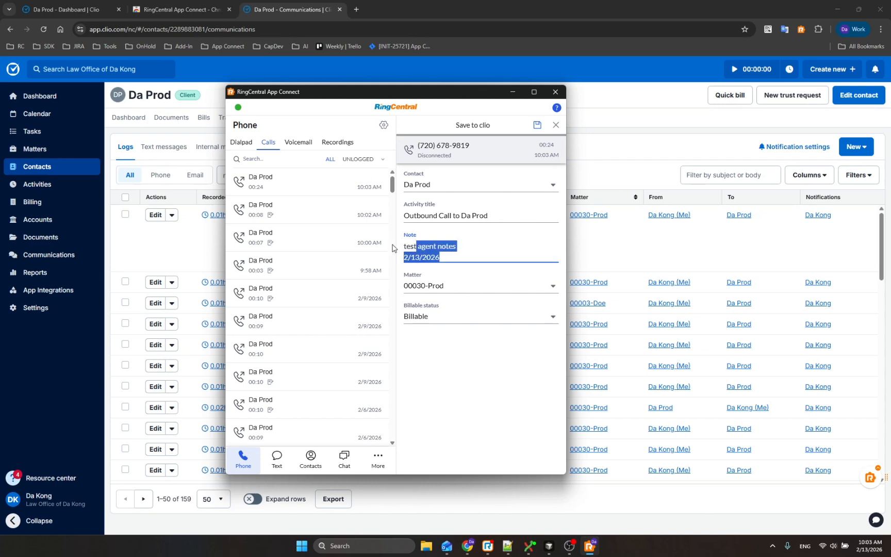
left_click(446, 259)
left_click_drag(446, 260, 402, 243)
left_click(450, 258)
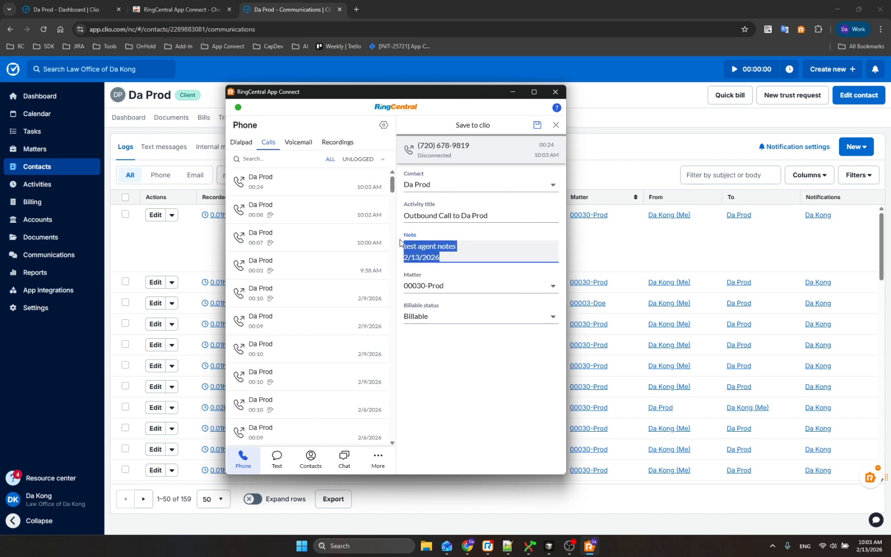
left_click(453, 256)
left_click_drag(453, 258, 391, 240)
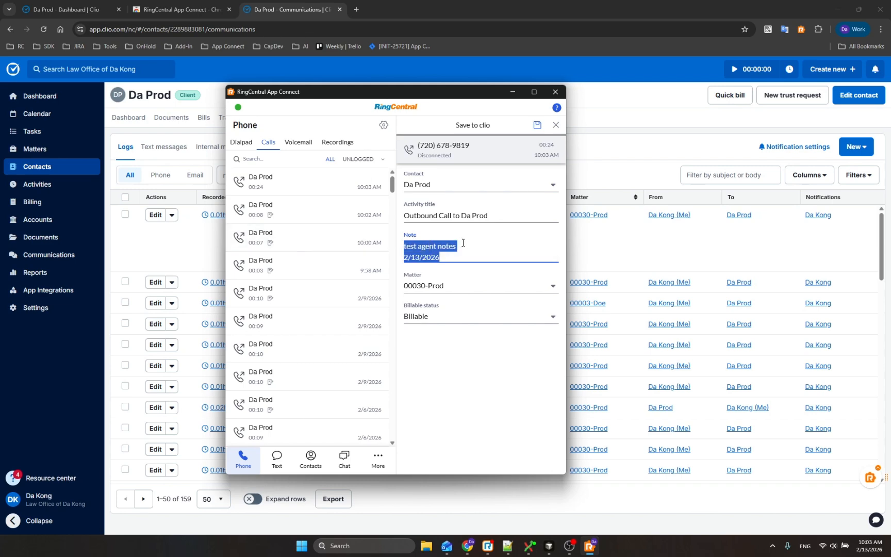
left_click(463, 242)
left_click(536, 128)
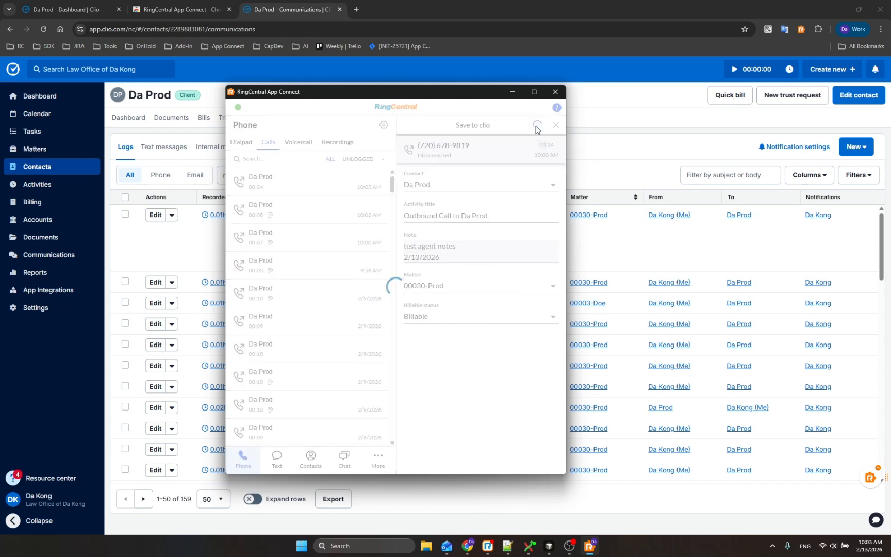
- Reload the contact's communications in Clio and expand the newest call's entry to check its agent note
left_click(618, 164)
left_click(43, 29)
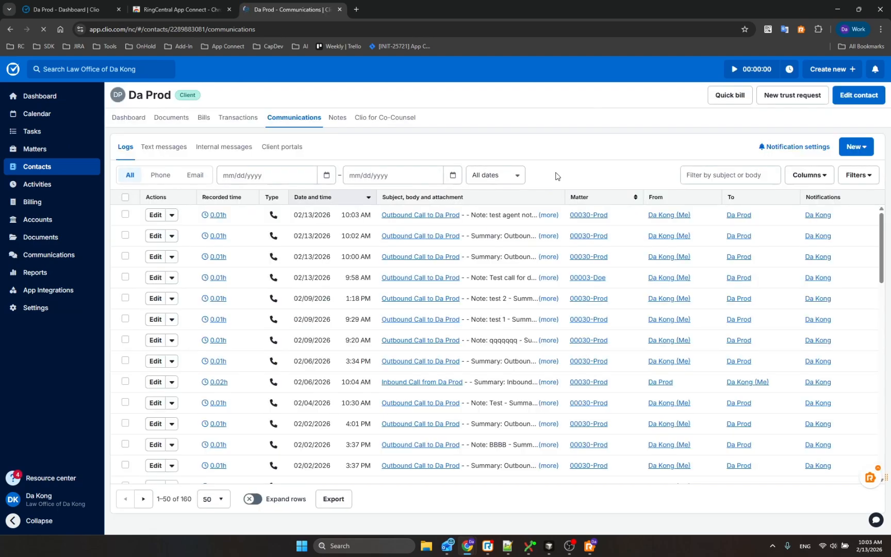
left_click(547, 215)
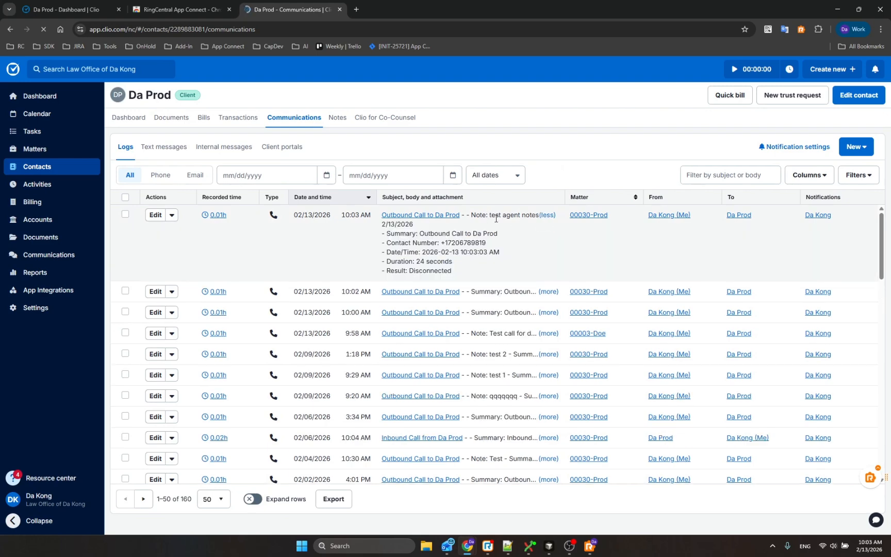
left_click_drag(489, 216, 432, 228)
left_click(416, 234)
- In App Connect's call-pop settings, set both incoming and outgoing call pop to On first ring and save
left_click(589, 552)
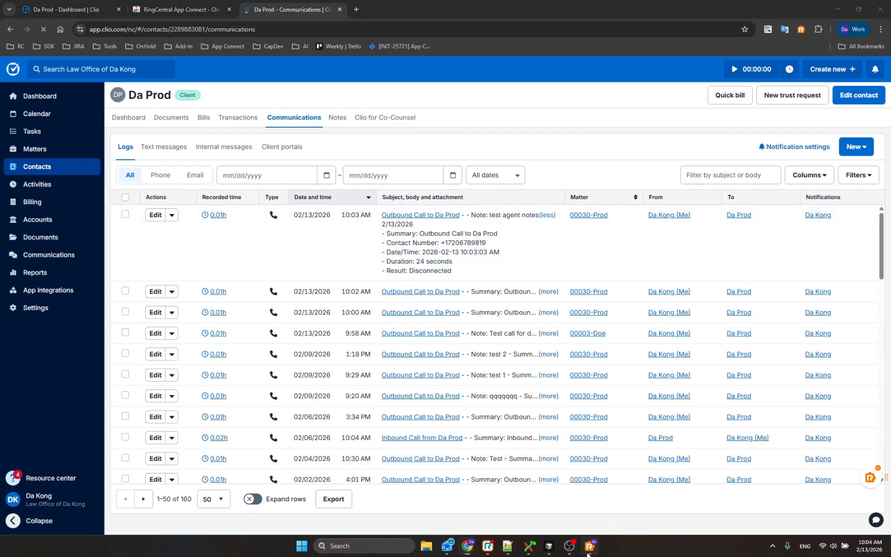
left_click(383, 126)
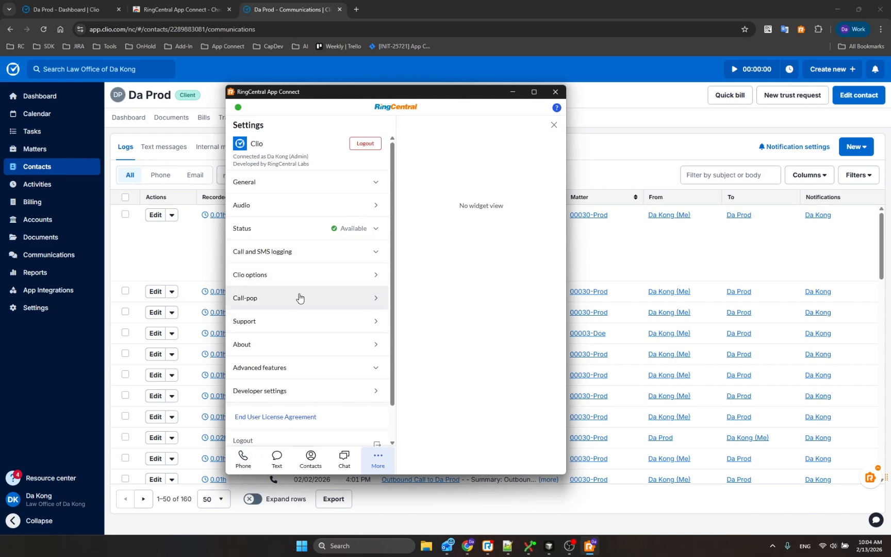
left_click(258, 299)
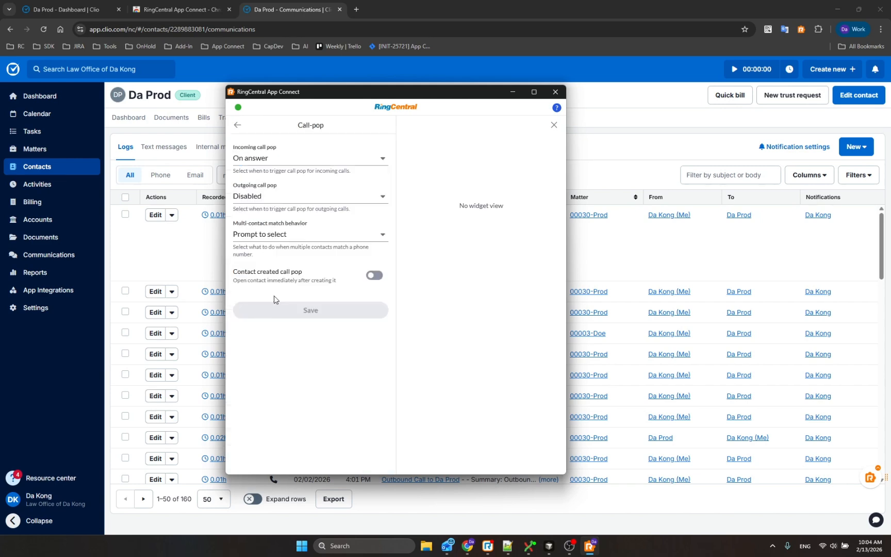
left_click(278, 163)
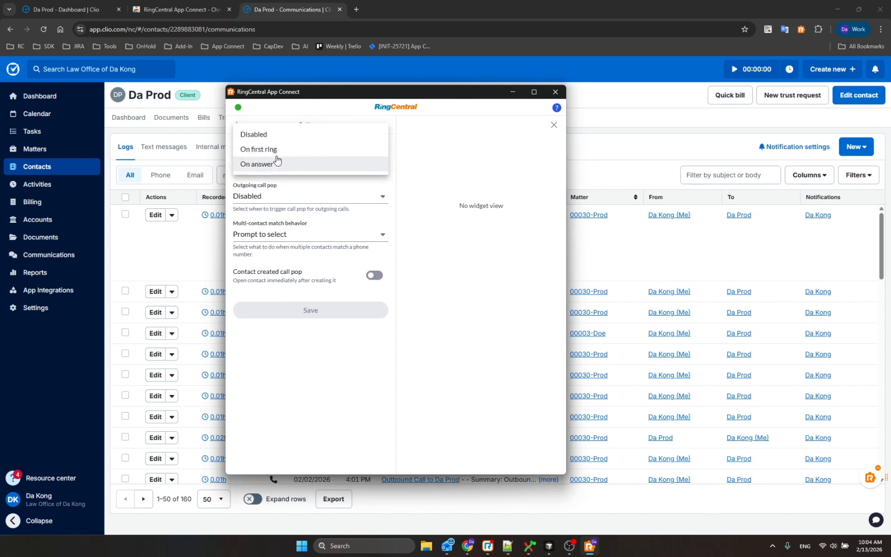
left_click(277, 149)
left_click(274, 196)
left_click(275, 209)
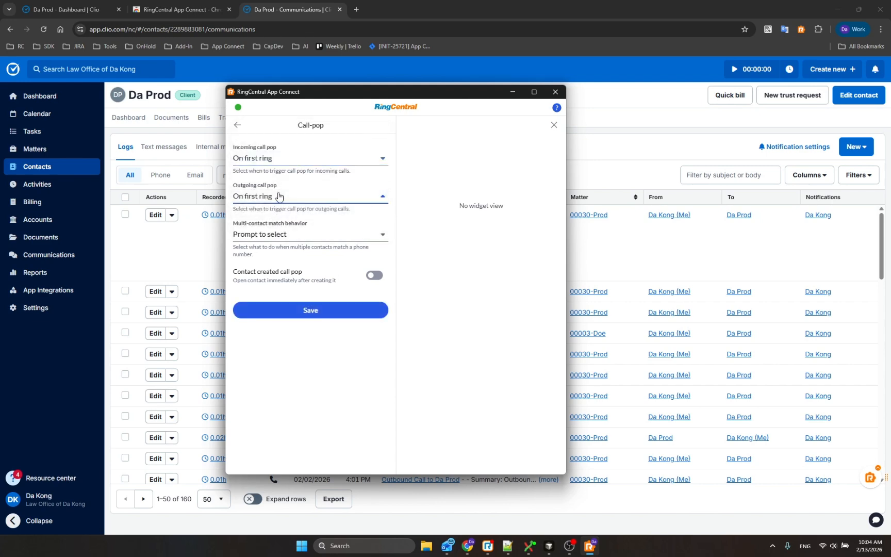
left_click(279, 196)
left_click(278, 197)
left_click(304, 348)
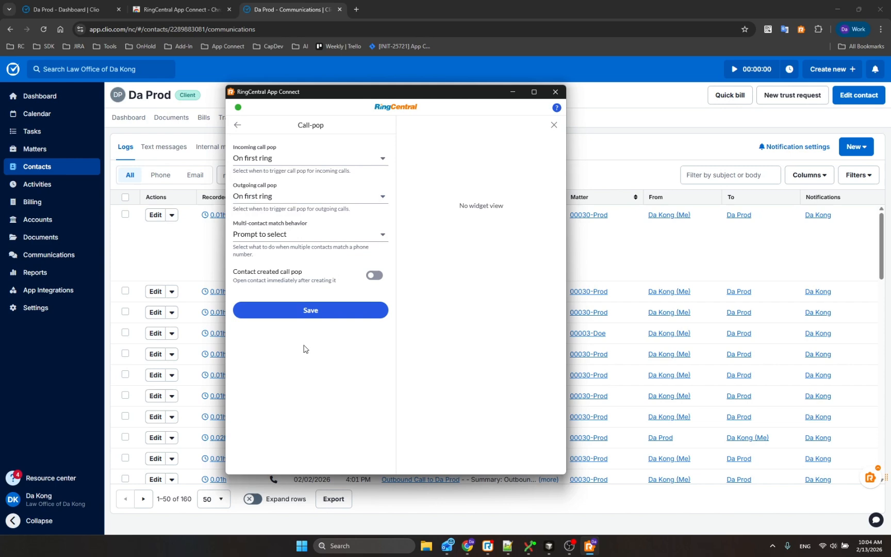
left_click(309, 312)
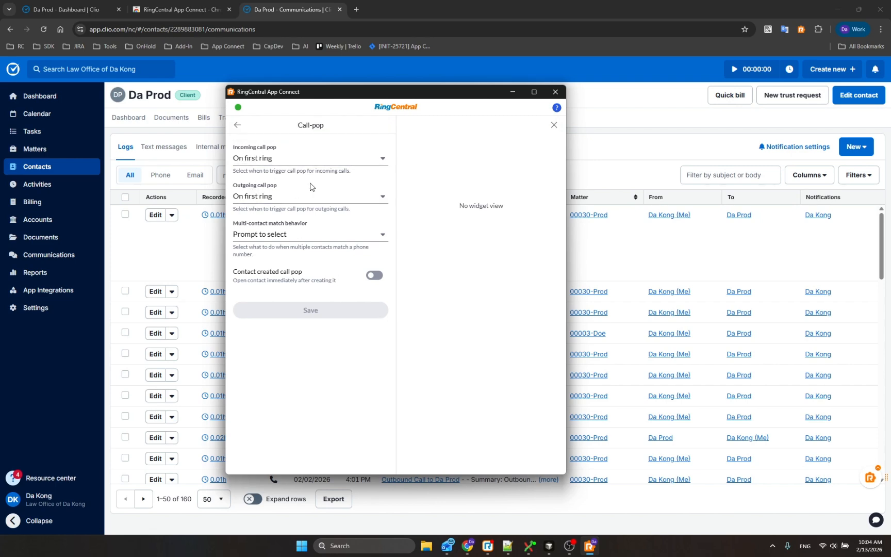
- Review the timing options for incoming call pop, leave the selection as is, and close the empty widget pane
left_click(304, 159)
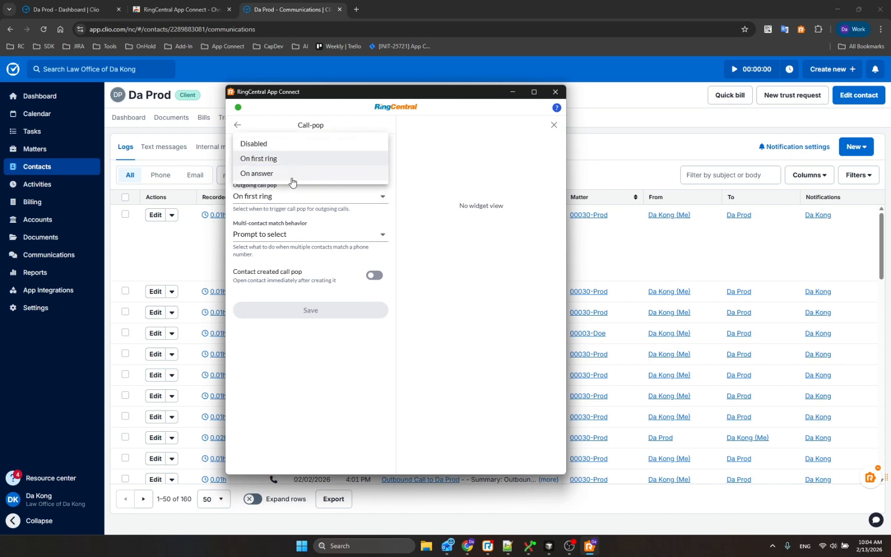
left_click(507, 194)
left_click(554, 124)
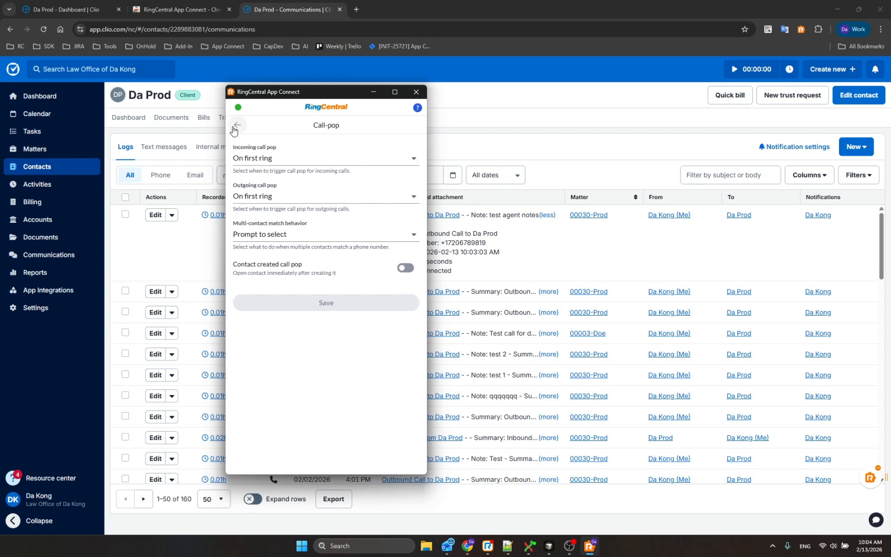
- Close both Clio contact tabs in the browser, keeping only the Chrome Web Store page open
left_click(261, 7)
middle_click(258, 7)
left_click(86, 5)
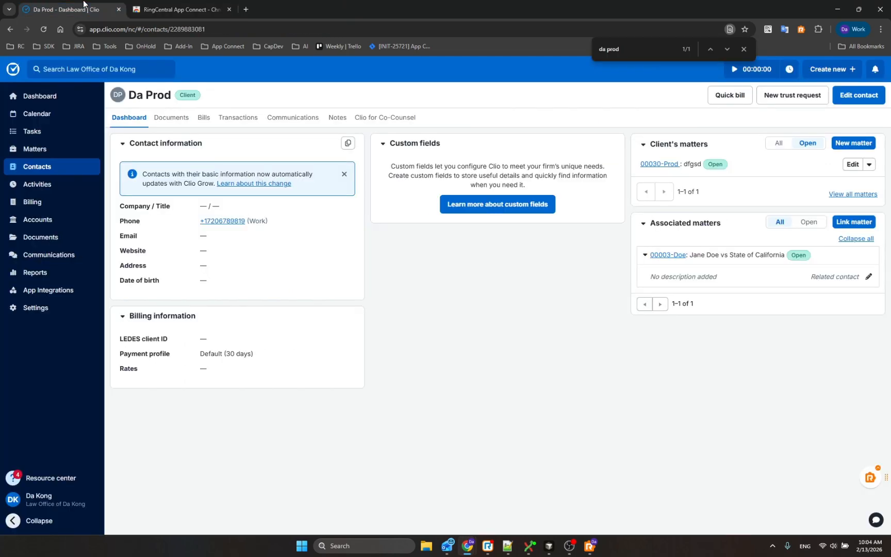
middle_click(84, 4)
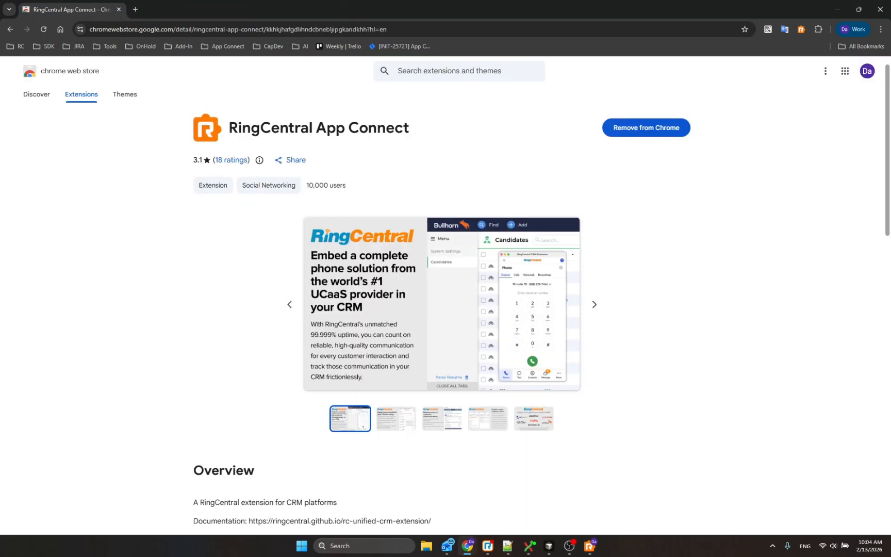
- From App Connect's call history, call the contact of the newest call again to trigger the outgoing call pop
left_click(590, 545)
left_click(238, 124)
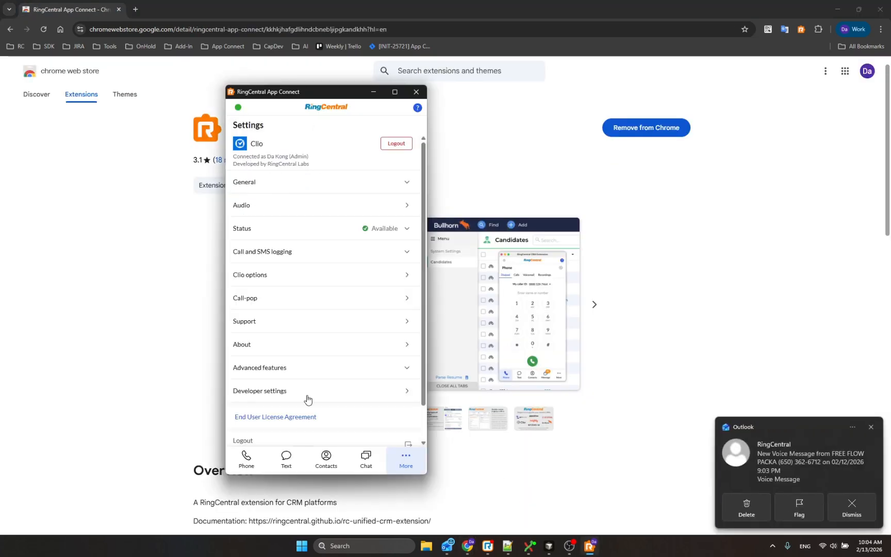
left_click(247, 457)
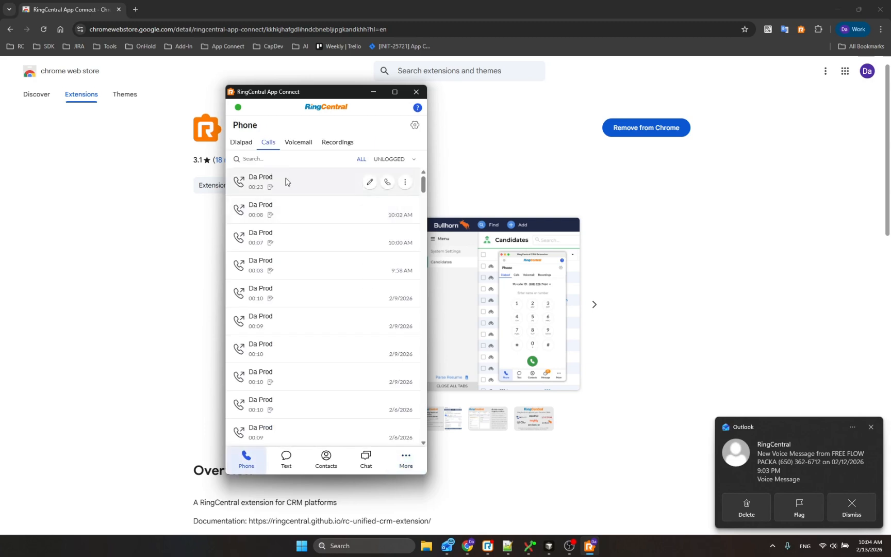
left_click(387, 181)
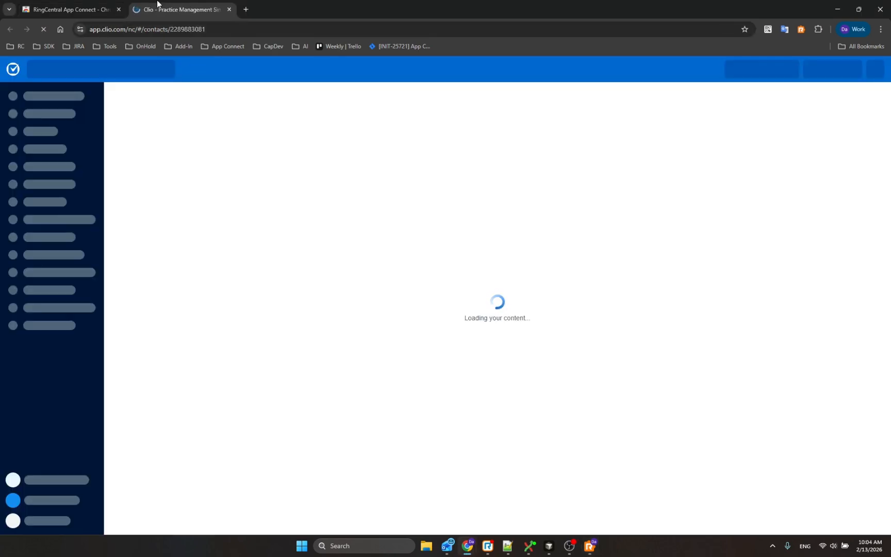
- End the call in App Connect and check the contact page that the call pop opened in Clio
left_click(589, 547)
left_click(589, 546)
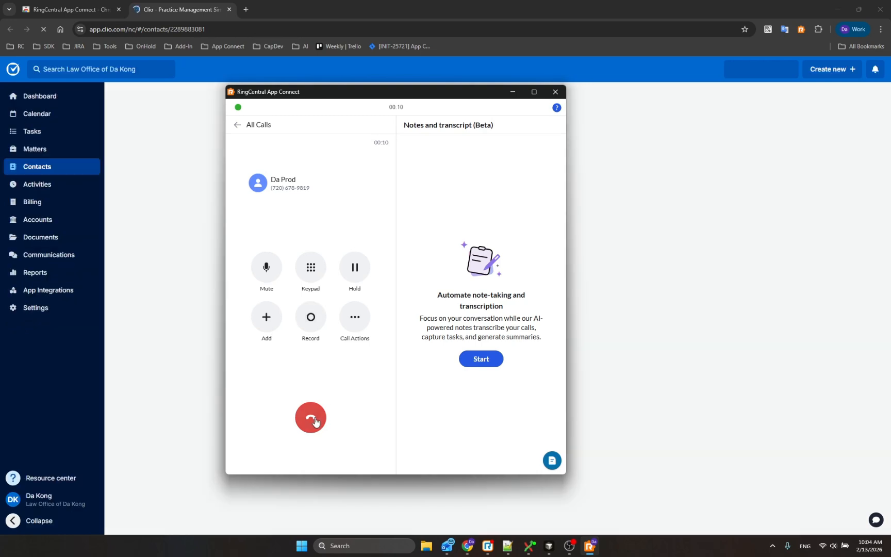
left_click(310, 417)
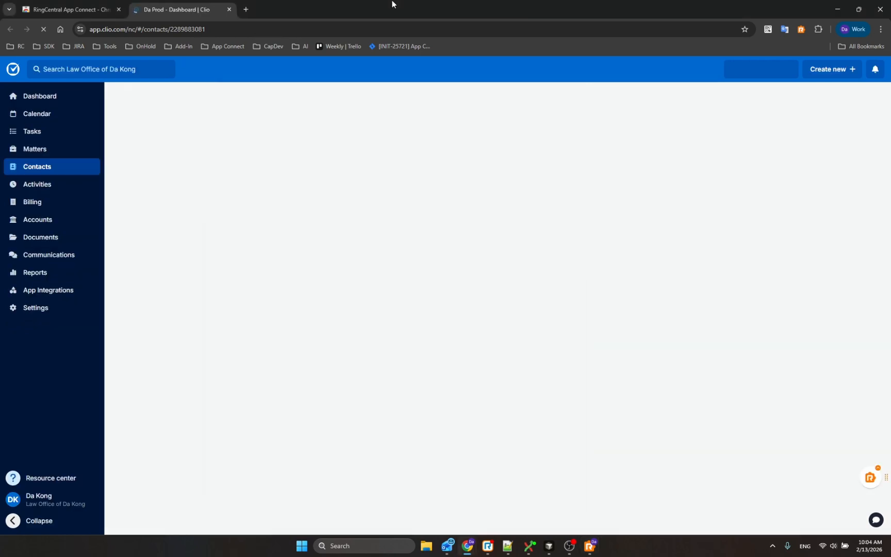
left_click_drag(536, 331, 267, 237)
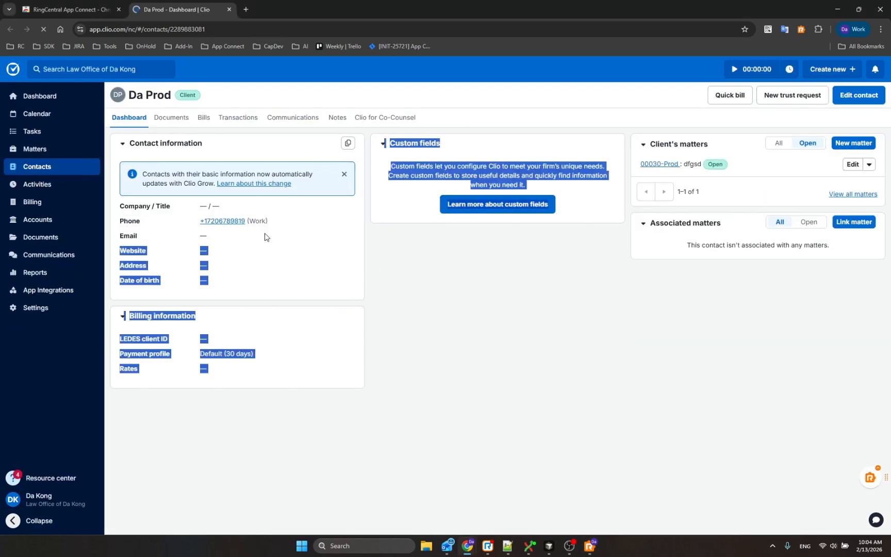
left_click(434, 324)
- Review App Connect's call-pop settings again, return to the settings overview, and close the empty widget pane
left_click(589, 546)
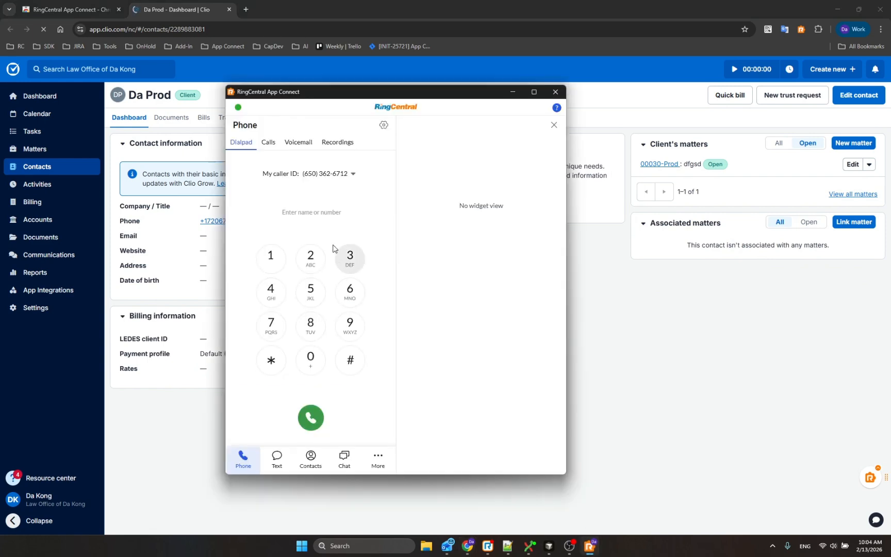
left_click(383, 125)
left_click(303, 298)
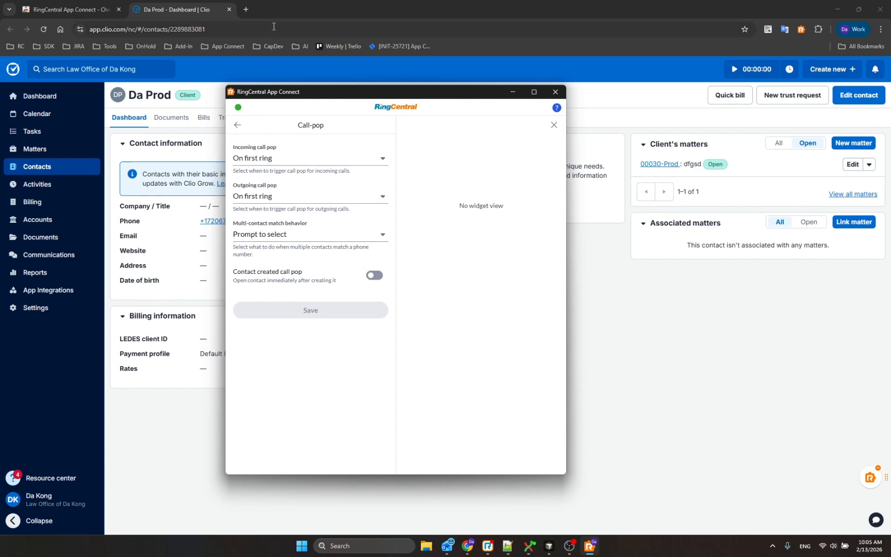
left_click(237, 124)
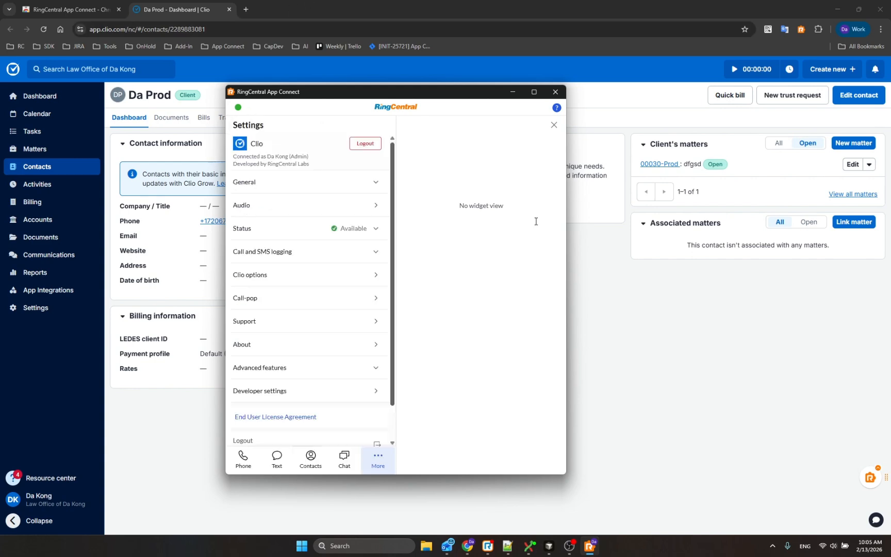
left_click(553, 125)
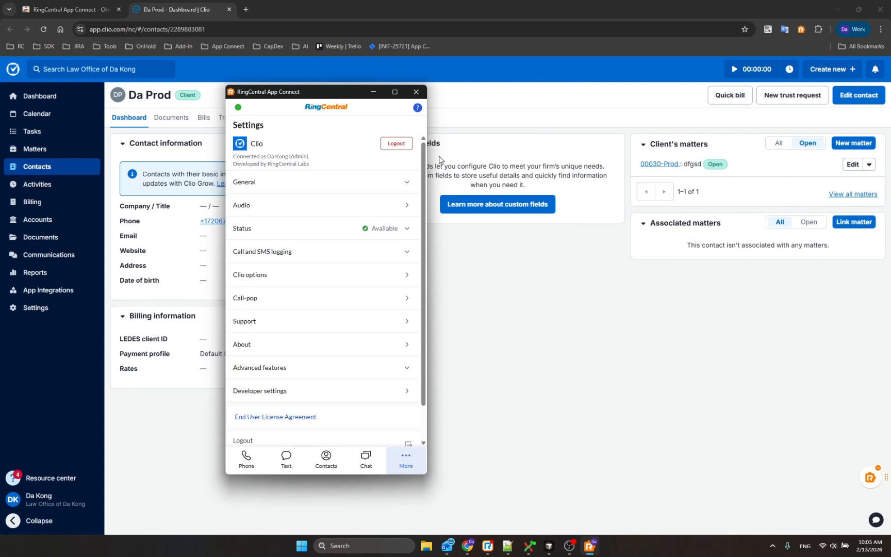
- Expand the Call and SMS logging settings, review the automatic and manual logging options, and collapse the section
left_click(309, 252)
scroll(321, 302, "down", 2)
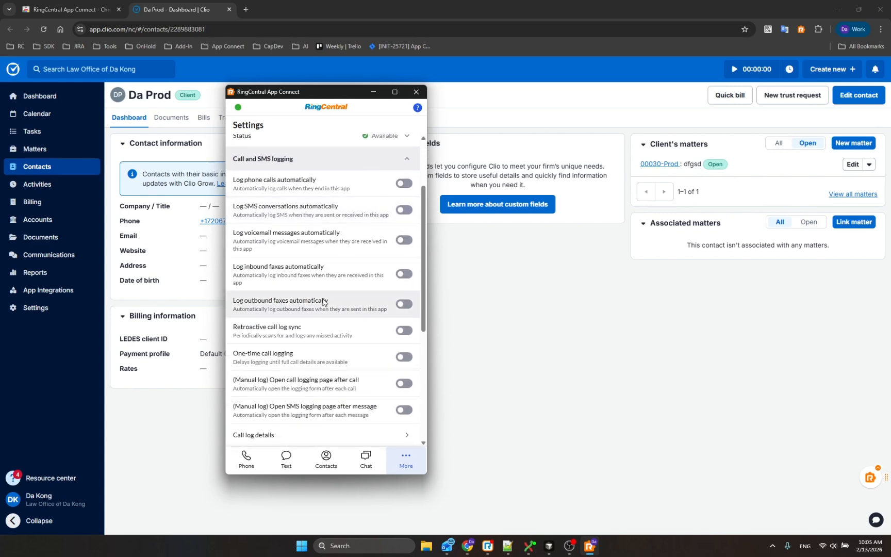
scroll(310, 269, "up", 2)
left_click(294, 254)
- Open the bookmarked App Connect documentation site and go to its Clio integration page
left_click(227, 46)
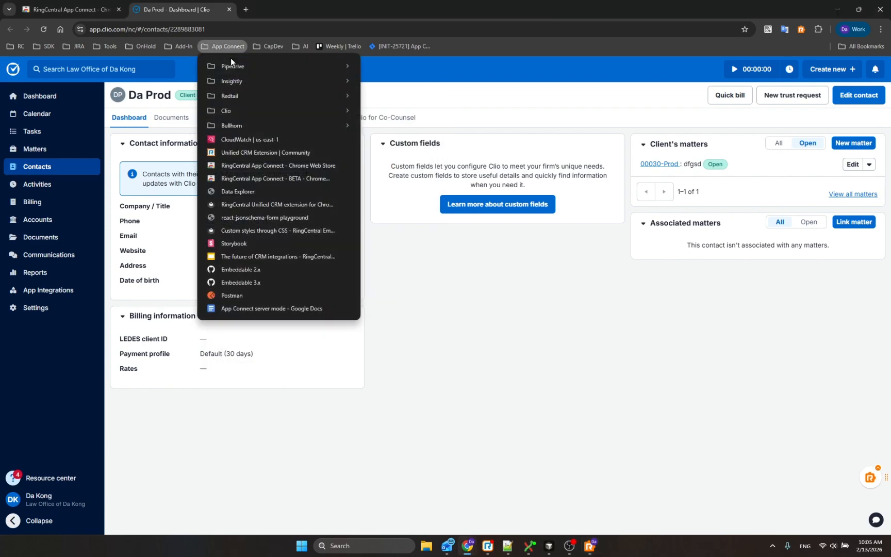
left_click(266, 205)
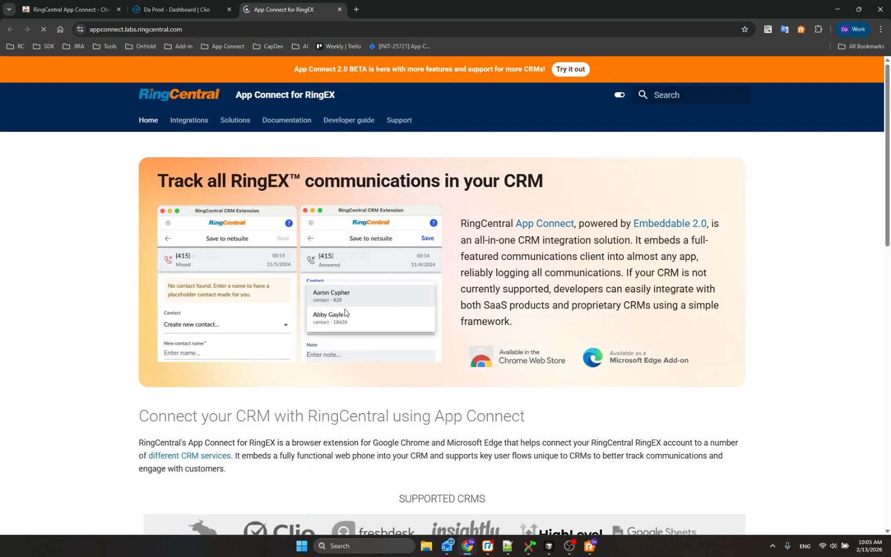
scroll(345, 314, "down", 3)
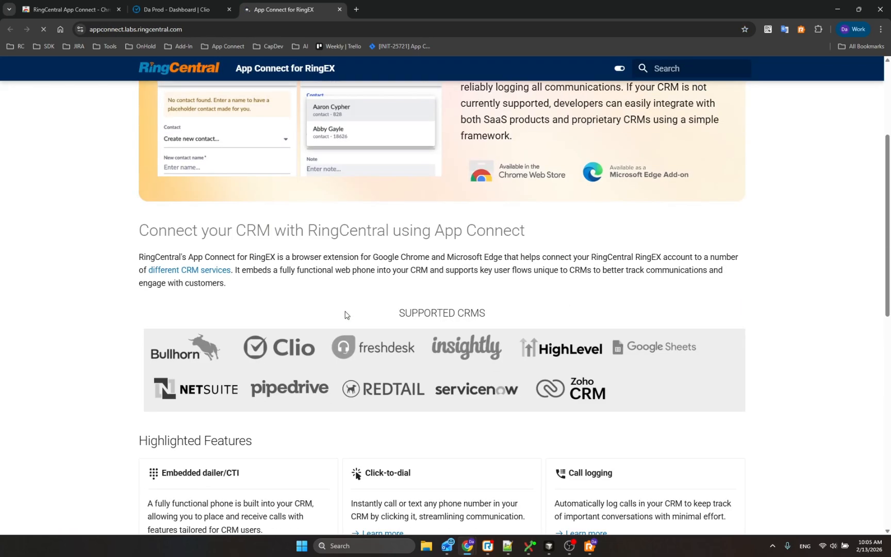
left_click(286, 349)
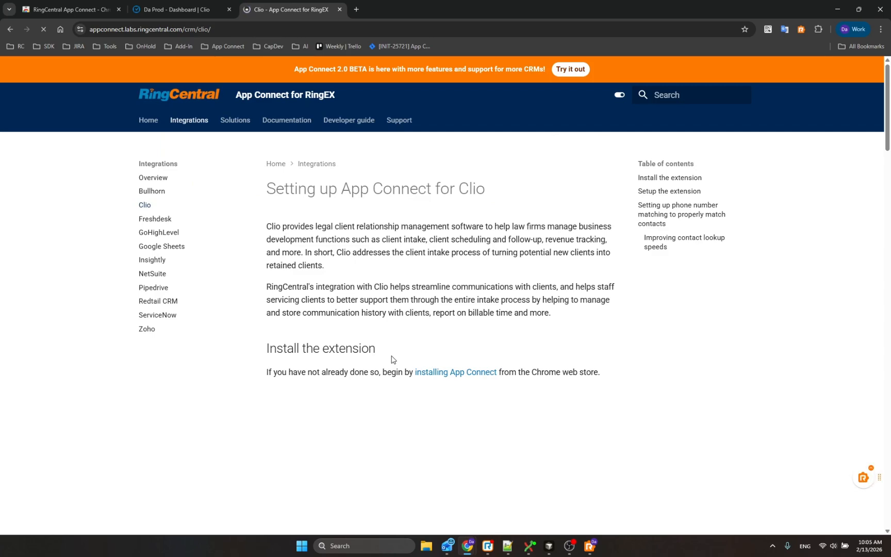
- Read through the Clio setup guide, including its phone number format examples, and switch back to the App Connect settings
scroll(392, 360, "down", 10)
scroll(396, 224, "down", 7)
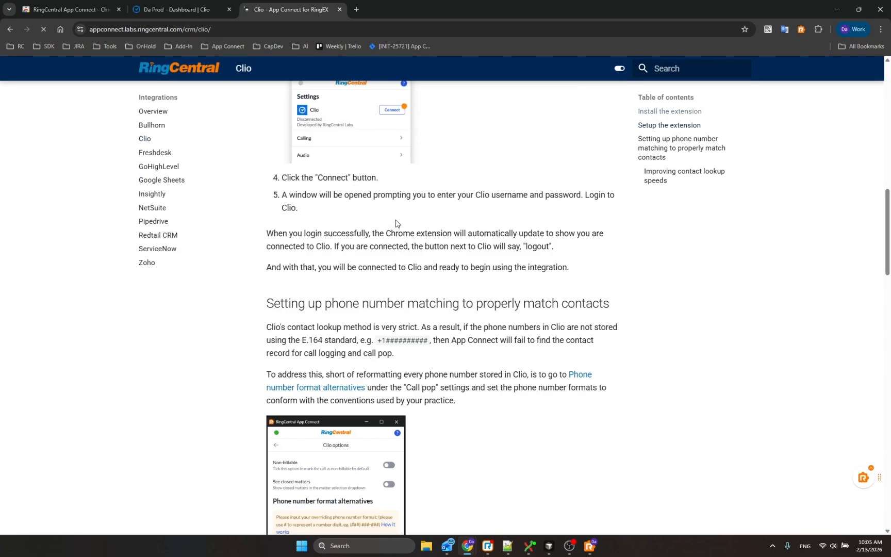
scroll(414, 254, "down", 4)
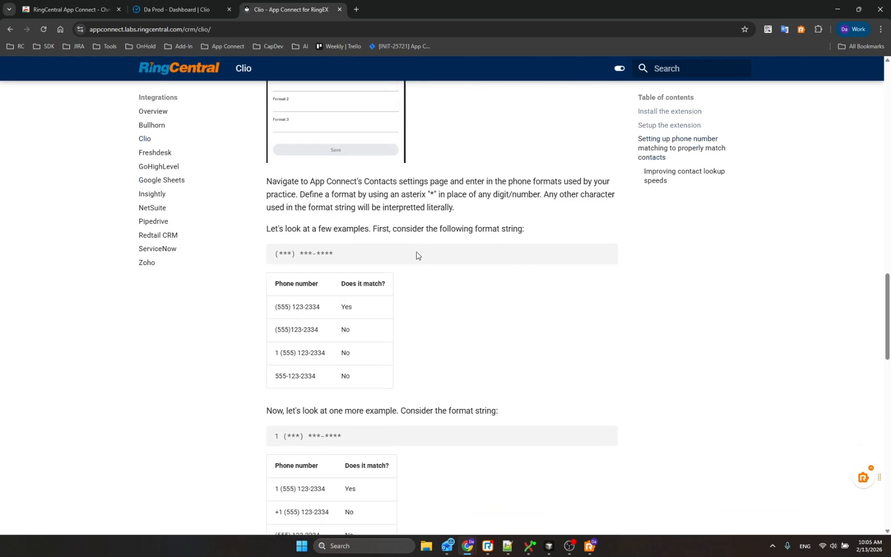
scroll(417, 255, "down", 13)
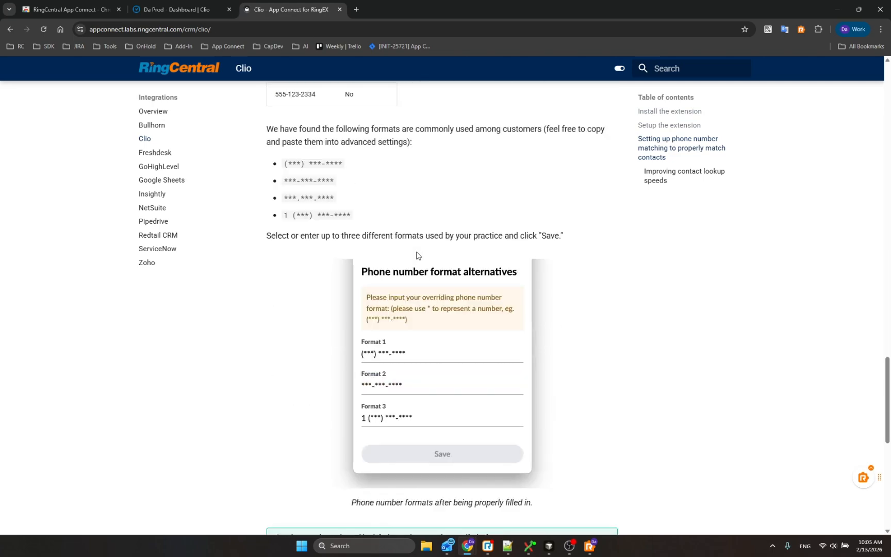
scroll(416, 255, "down", 5)
key("Home")
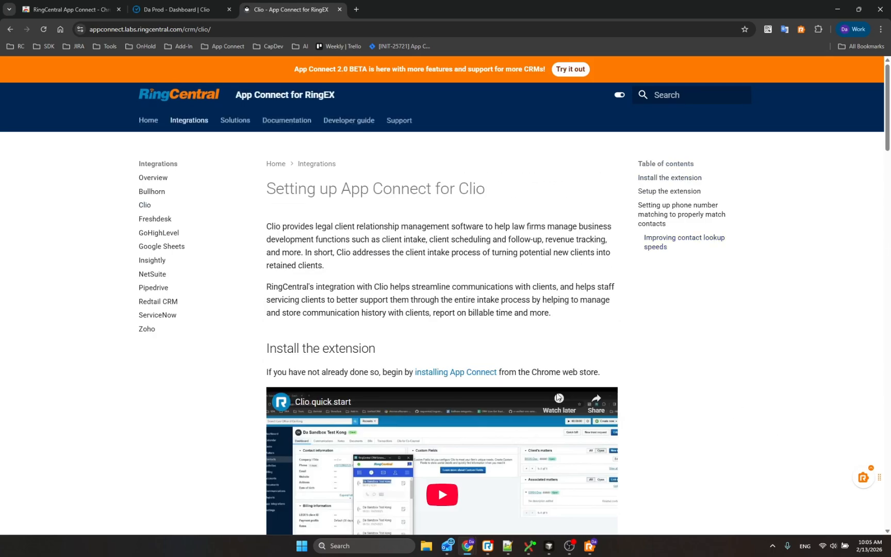
left_click(589, 546)
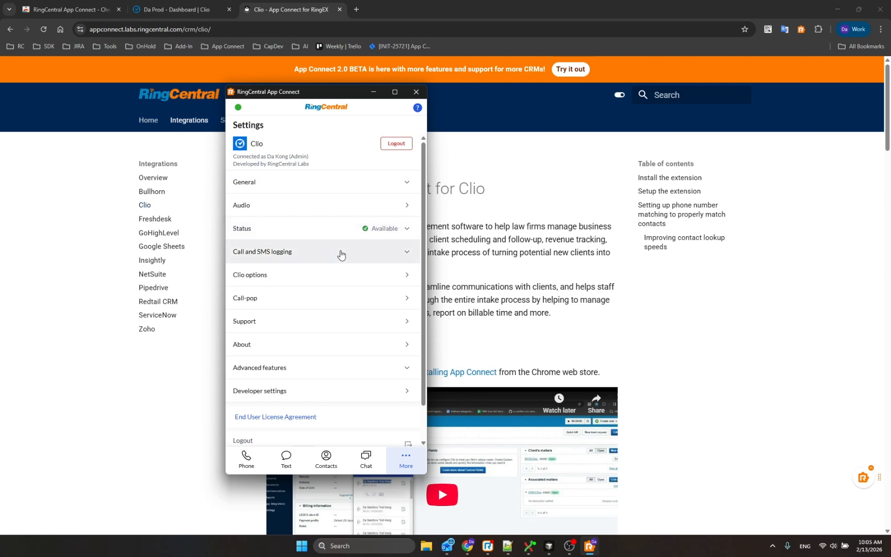